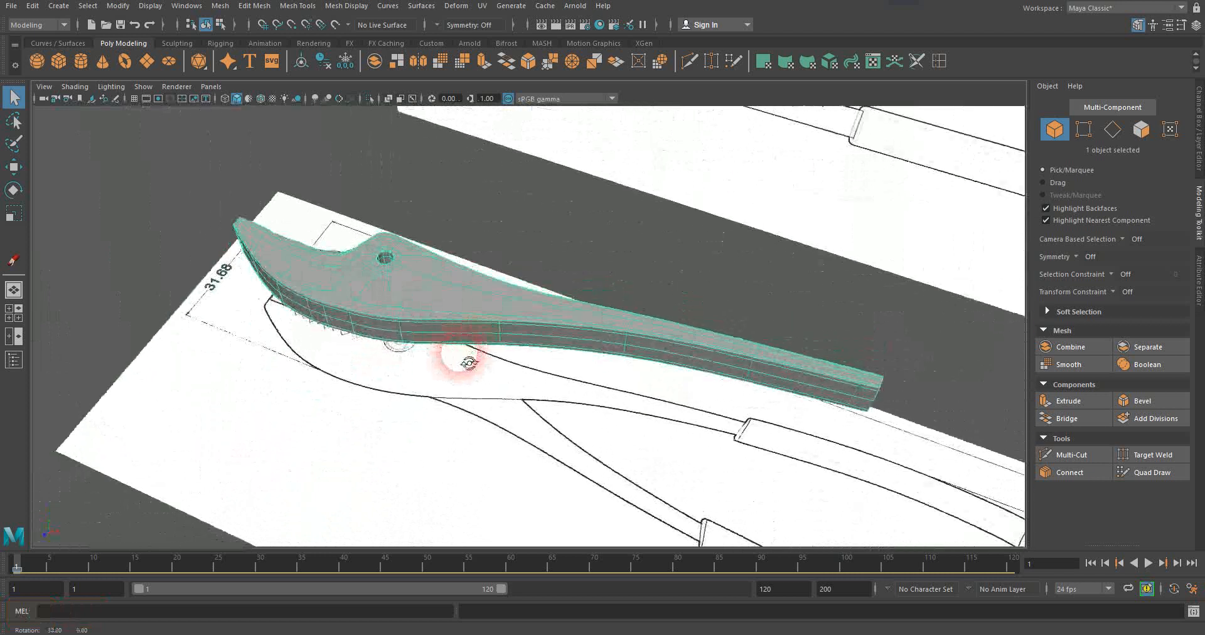
Inspect the plier half from several angles and turn off its smooth mesh preview around the jaw teeth.
{"action": "middle_click_drag", "start_coordinate": [503, 332], "coordinate": [552, 316], "text": "alt"}
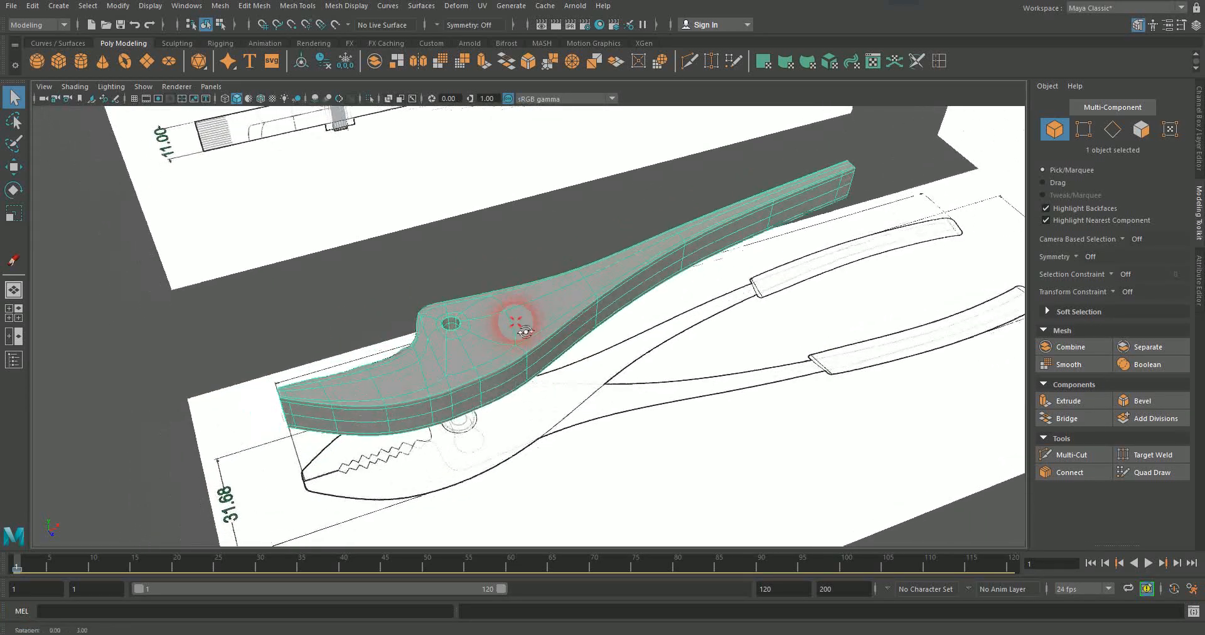
{"action": "left_click_drag", "start_coordinate": [526, 327], "coordinate": [497, 382], "text": "alt"}
{"action": "scroll", "coordinate": [465, 379], "scroll_direction": "up", "scroll_amount": 2}
{"action": "middle_click_drag", "start_coordinate": [433, 376], "coordinate": [515, 321], "text": "alt"}
{"action": "left_click_drag", "start_coordinate": [515, 320], "coordinate": [543, 343], "text": "alt"}
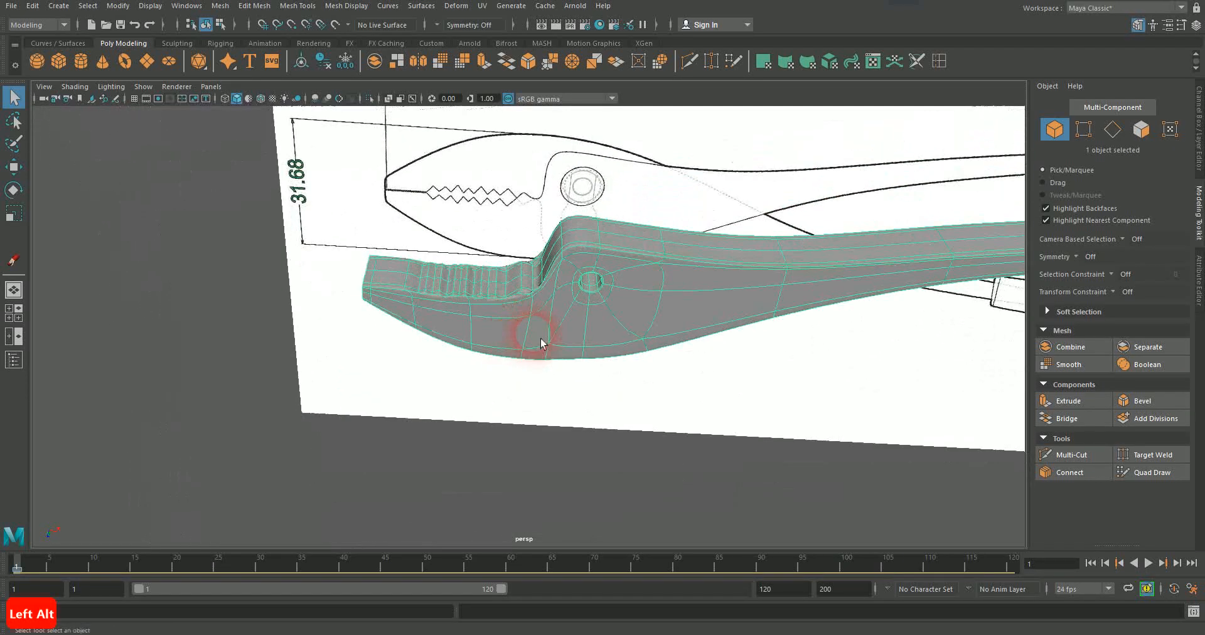
{"action": "key", "text": "1"}
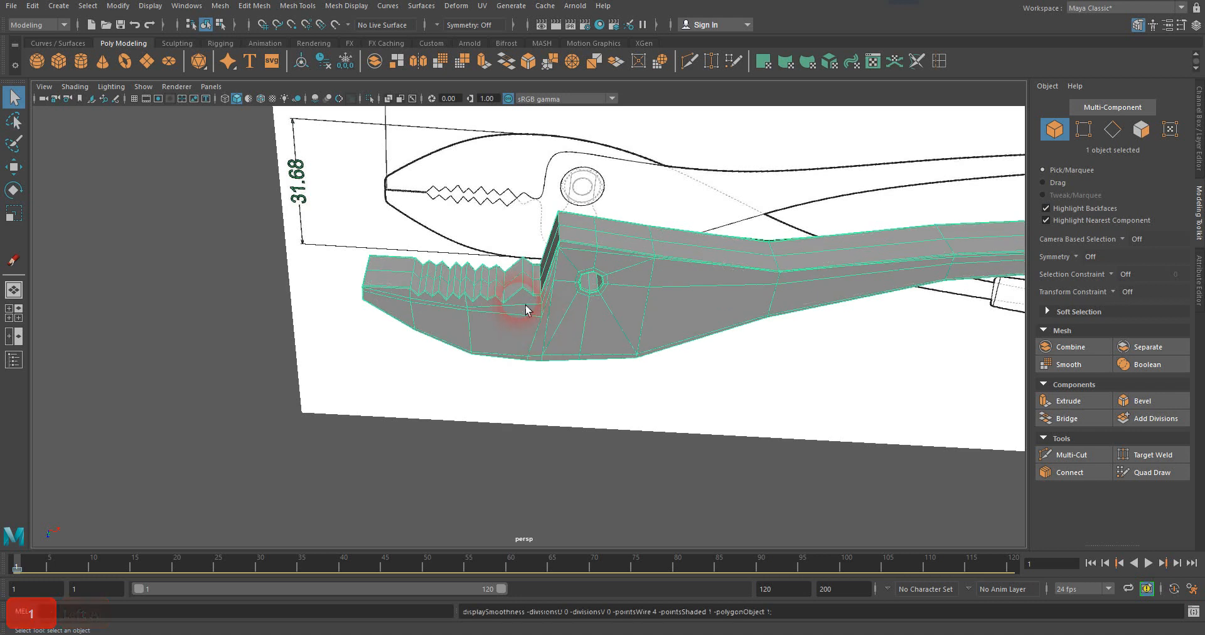
{"action": "middle_click_drag", "start_coordinate": [461, 249], "coordinate": [537, 259], "text": "alt"}
{"action": "scroll", "coordinate": [530, 317], "scroll_direction": "up", "scroll_amount": 2}
{"action": "mouse_move", "coordinate": [531, 317]}
{"action": "left_mouse_down", "text": "alt"}
{"action": "mouse_move", "coordinate": [552, 276]}
{"action": "mouse_move", "coordinate": [592, 261]}
{"action": "mouse_move", "coordinate": [532, 333]}
{"action": "mouse_move", "coordinate": [569, 336]}
{"action": "mouse_move", "coordinate": [517, 349]}
{"action": "mouse_move", "coordinate": [524, 309]}
{"action": "mouse_move", "coordinate": [538, 306]}
{"action": "mouse_move", "coordinate": [539, 320]}
{"action": "left_mouse_up", "text": "alt"}
{"action": "right_click_drag", "start_coordinate": [540, 320], "coordinate": [736, 272], "text": "alt"}
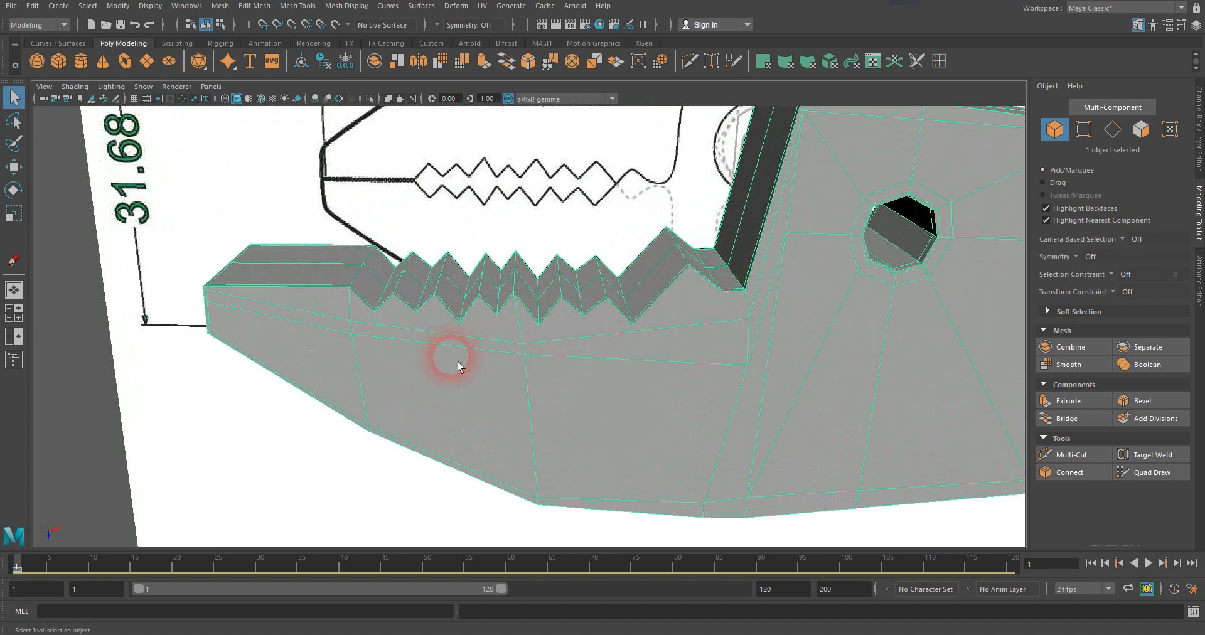
Select the many-sided face below the front jaw teeth and compare it with and without smooth mesh preview.
{"action": "mouse_move", "coordinate": [458, 367]}
{"action": "left_mouse_down", "text": "alt"}
{"action": "mouse_move", "coordinate": [446, 353]}
{"action": "mouse_move", "coordinate": [464, 378]}
{"action": "left_mouse_up", "text": "alt"}
{"action": "right_click_drag", "start_coordinate": [465, 377], "coordinate": [471, 356]}
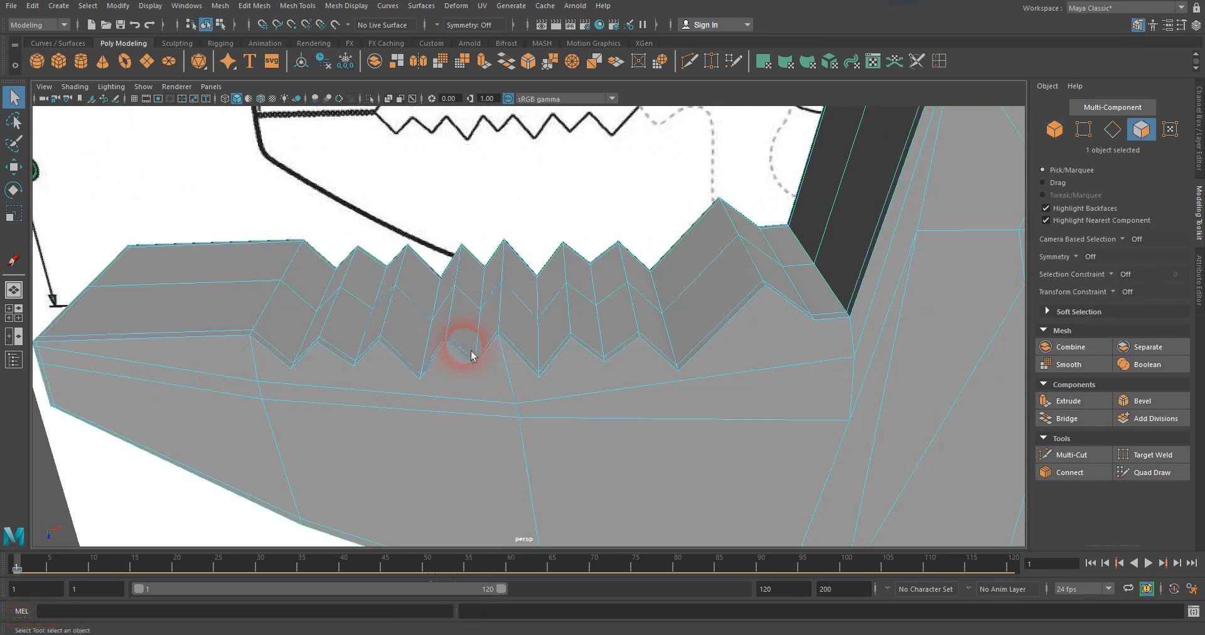
{"action": "left_click", "coordinate": [446, 374]}
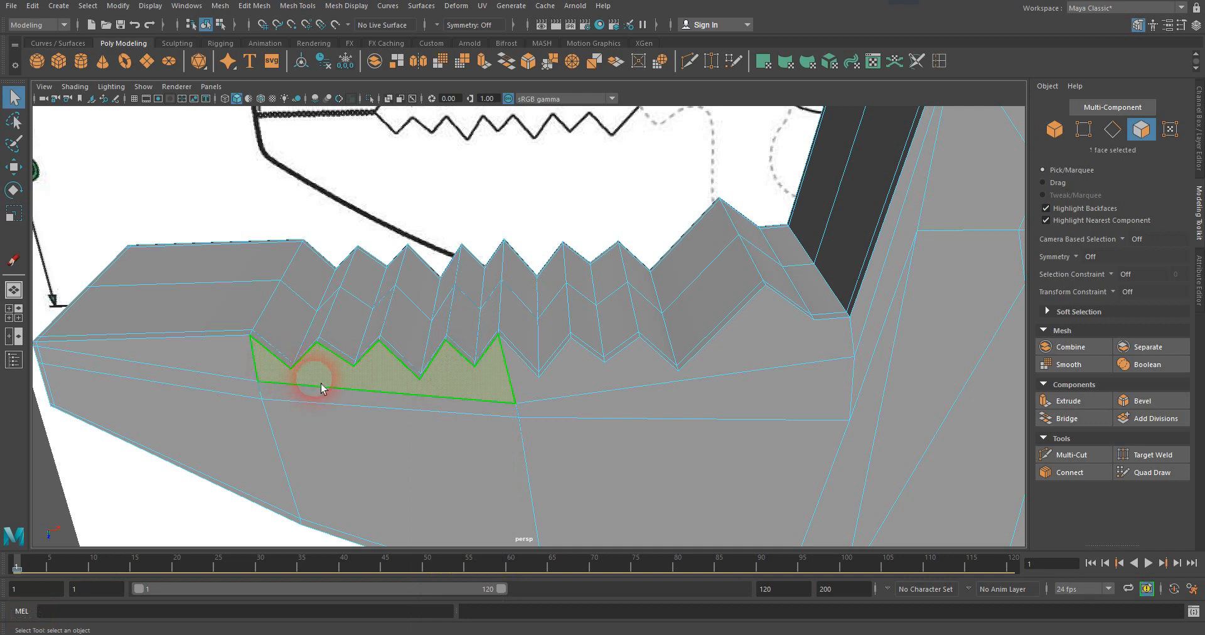
{"action": "key", "text": "3"}
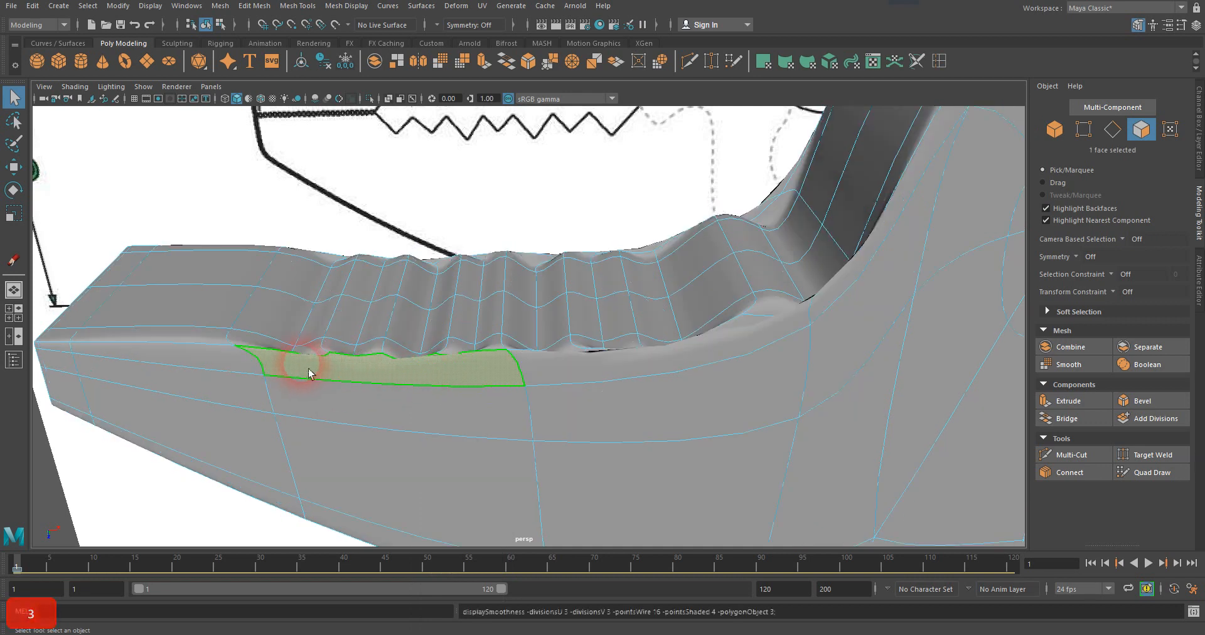
{"action": "mouse_move", "coordinate": [414, 368]}
{"action": "left_mouse_down", "text": "alt"}
{"action": "mouse_move", "coordinate": [406, 409]}
{"action": "mouse_move", "coordinate": [411, 382]}
{"action": "left_mouse_up", "text": "alt"}
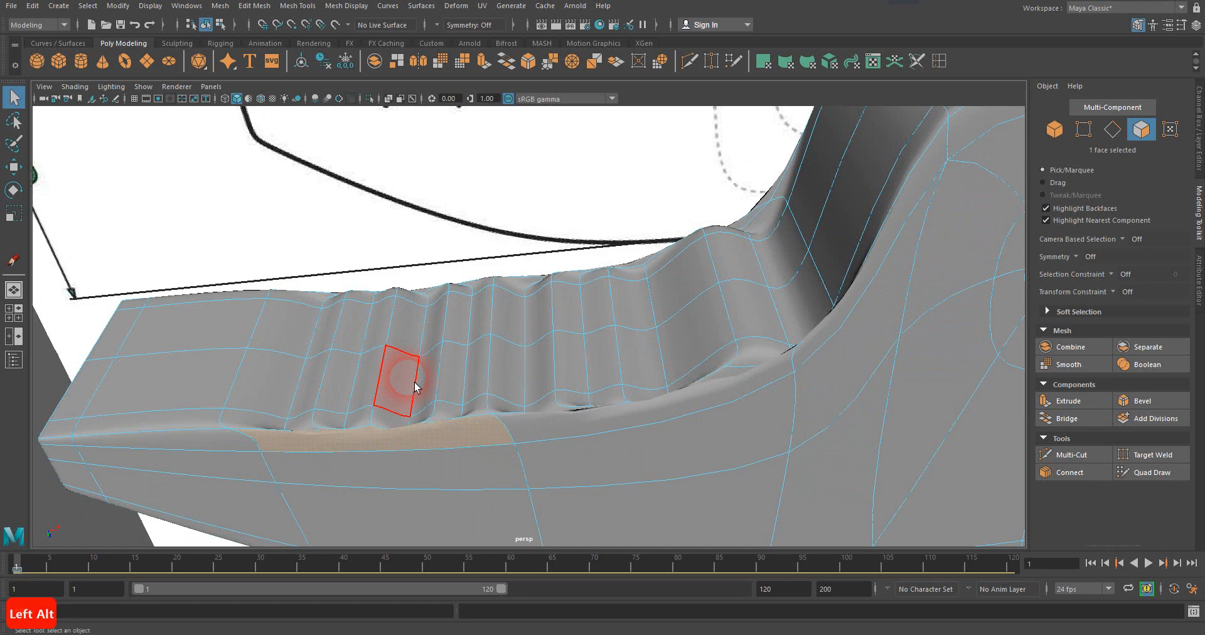
{"action": "key", "text": "1"}
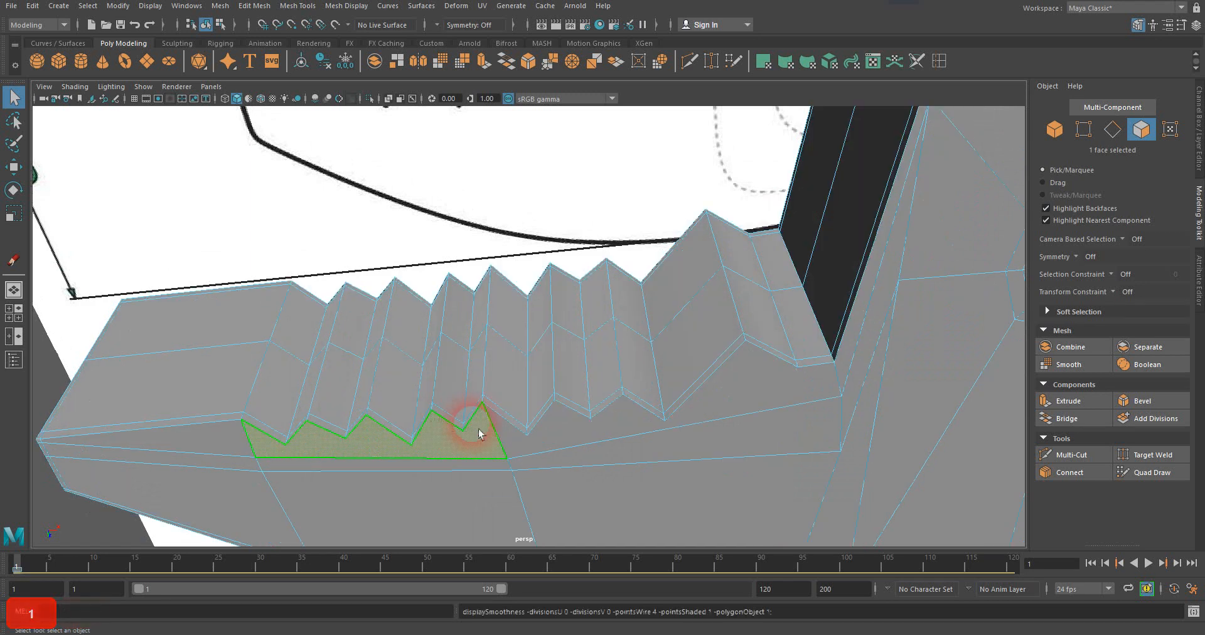
{"action": "left_click_drag", "start_coordinate": [493, 404], "coordinate": [457, 310], "text": "alt"}
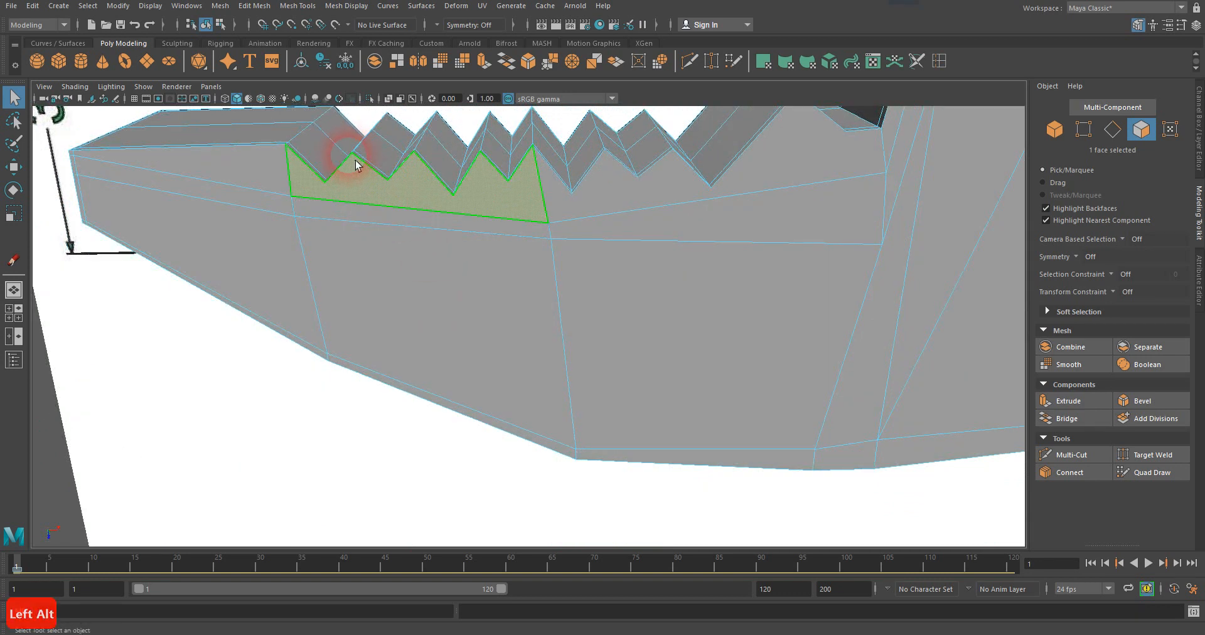
{"action": "mouse_move", "coordinate": [383, 359]}
{"action": "left_mouse_down", "text": "alt"}
{"action": "mouse_move", "coordinate": [386, 393]}
{"action": "mouse_move", "coordinate": [416, 249]}
{"action": "left_mouse_up", "text": "alt"}
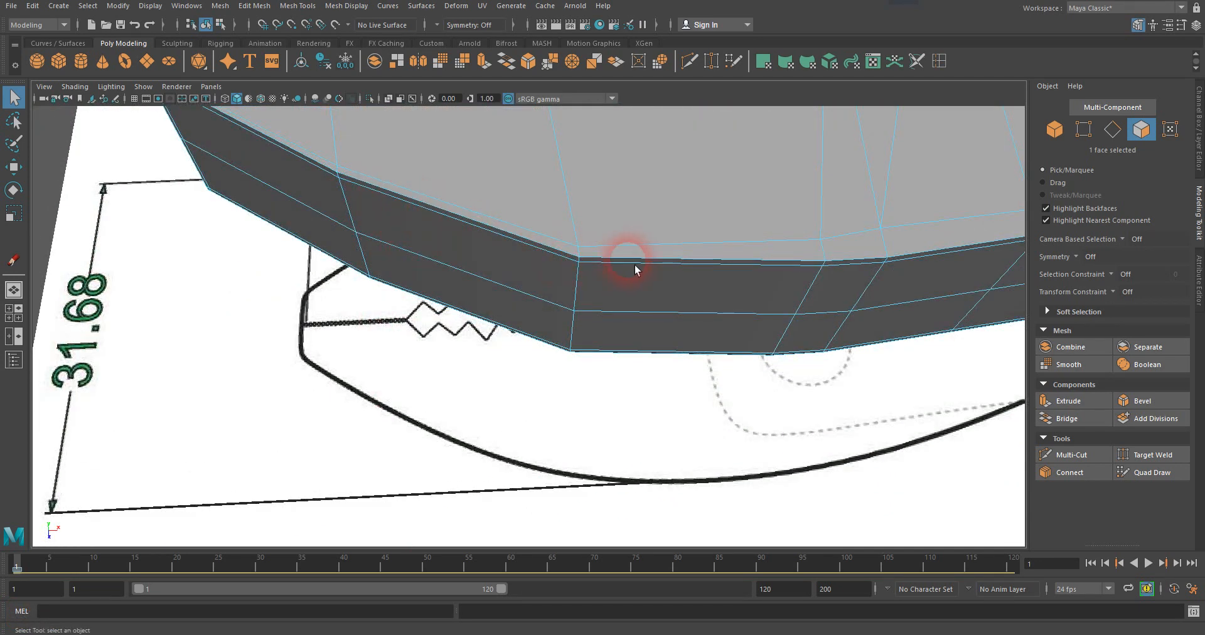
{"action": "left_click_drag", "start_coordinate": [552, 281], "coordinate": [544, 341], "text": "alt"}
{"action": "middle_click_drag", "start_coordinate": [549, 304], "coordinate": [523, 329], "text": "alt"}
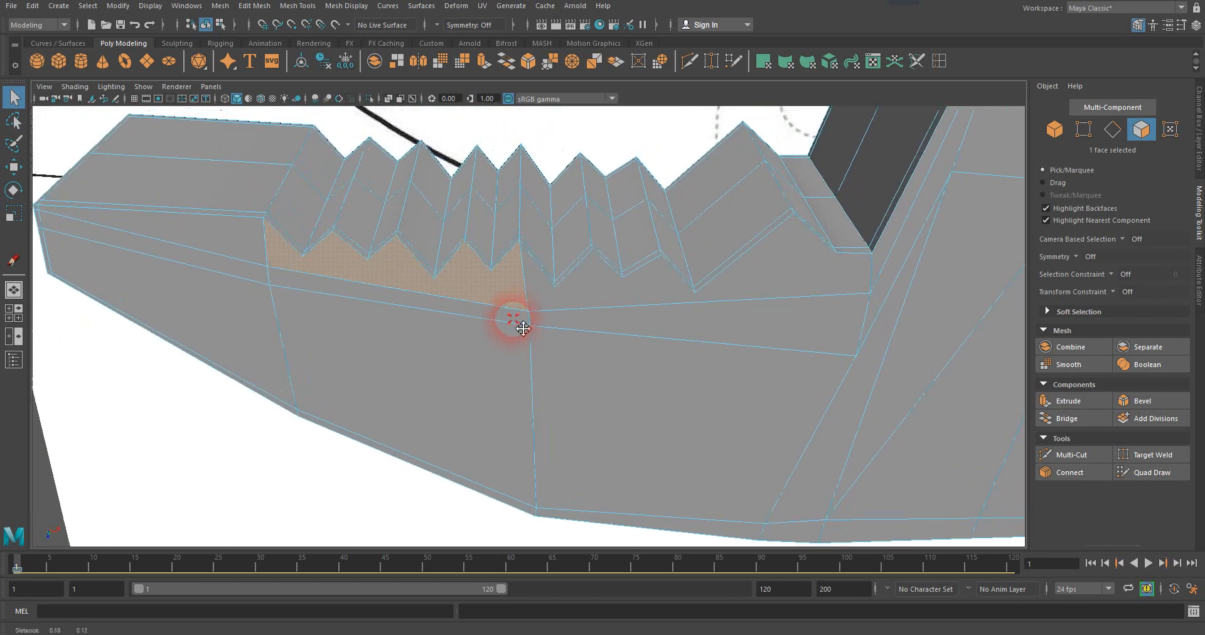
{"action": "scroll", "coordinate": [452, 345], "scroll_direction": "down", "scroll_amount": 5}
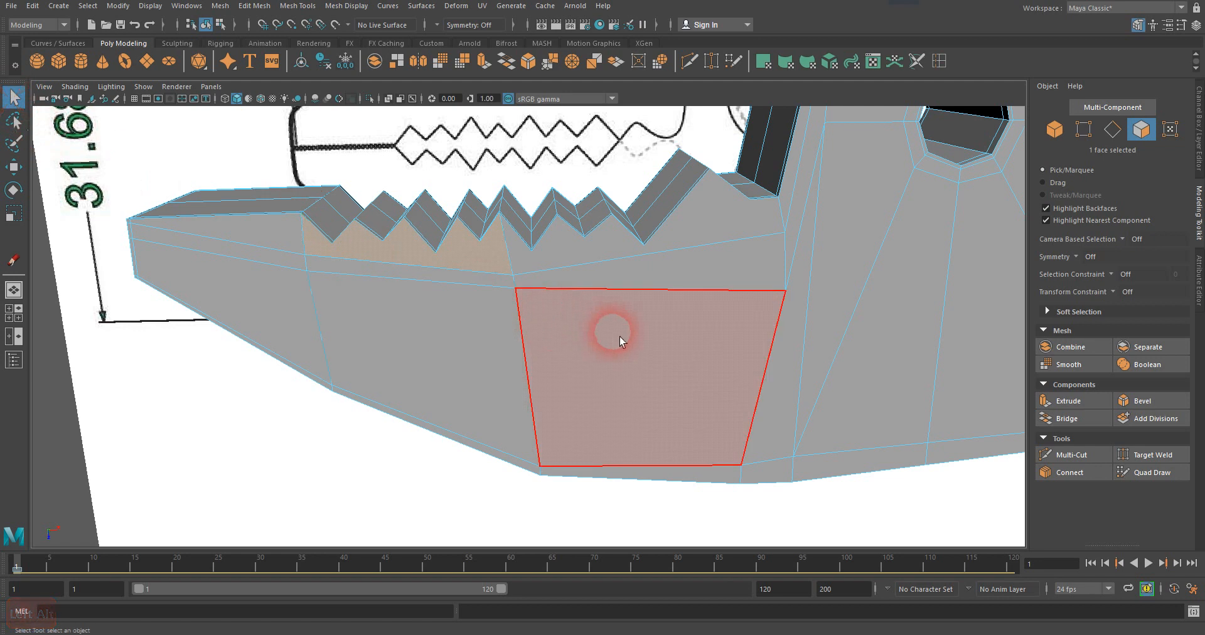
Return to object mode and examine the edge flow around the jaw teeth from several angles.
{"action": "right_click", "coordinate": [532, 303]}
{"action": "left_click", "coordinate": [574, 286]}
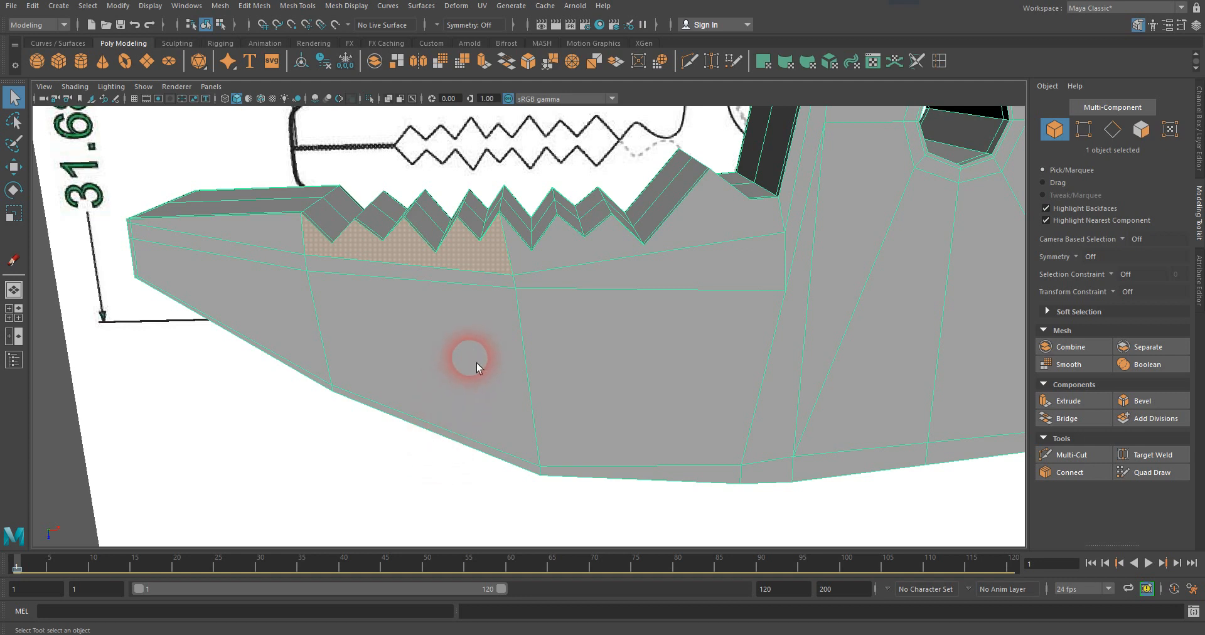
{"action": "left_click_drag", "start_coordinate": [470, 401], "coordinate": [464, 366], "text": "alt"}
{"action": "mouse_move", "coordinate": [537, 360]}
{"action": "left_mouse_down", "text": "alt"}
{"action": "mouse_move", "coordinate": [539, 374]}
{"action": "mouse_move", "coordinate": [561, 377]}
{"action": "mouse_move", "coordinate": [503, 379]}
{"action": "mouse_move", "coordinate": [556, 326]}
{"action": "mouse_move", "coordinate": [538, 345]}
{"action": "left_mouse_up", "text": "alt"}
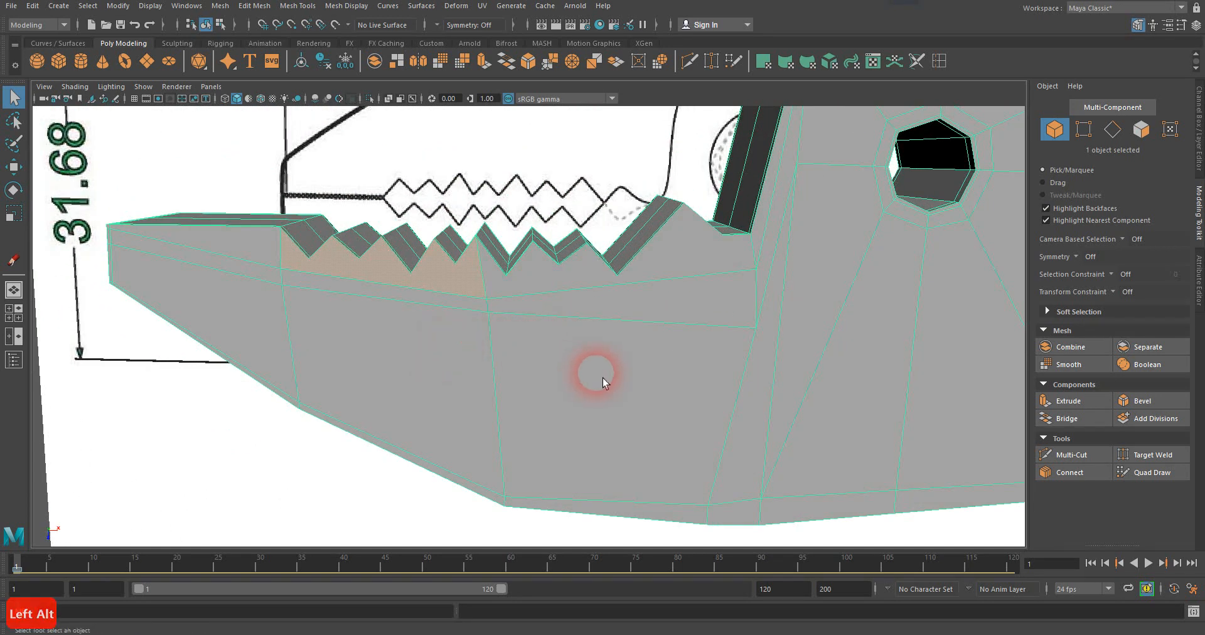
{"action": "left_click_drag", "start_coordinate": [634, 376], "coordinate": [415, 379], "text": "alt"}
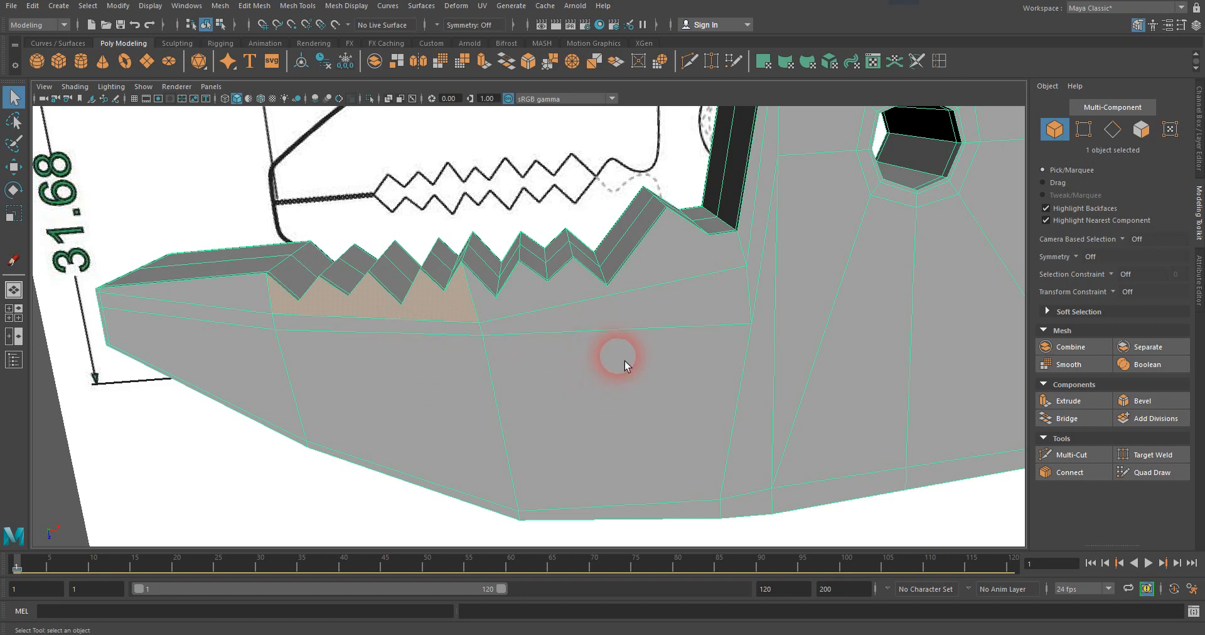
{"action": "left_click_drag", "start_coordinate": [641, 337], "coordinate": [594, 365], "text": "alt"}
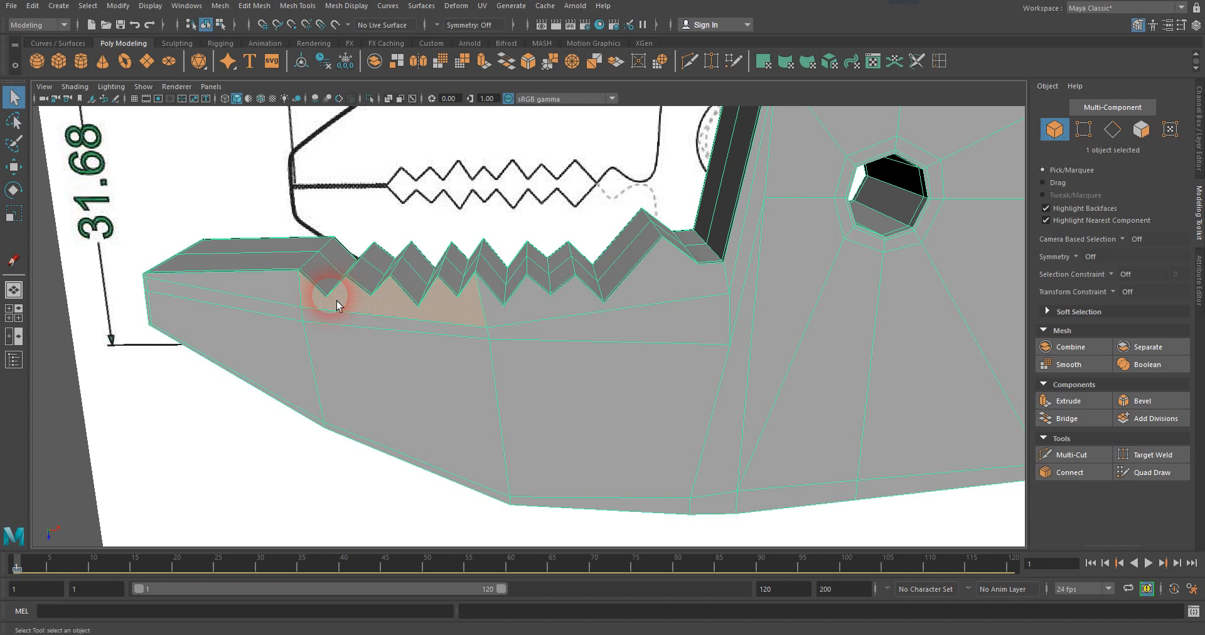
{"action": "left_click_drag", "start_coordinate": [462, 368], "coordinate": [498, 345], "text": "alt"}
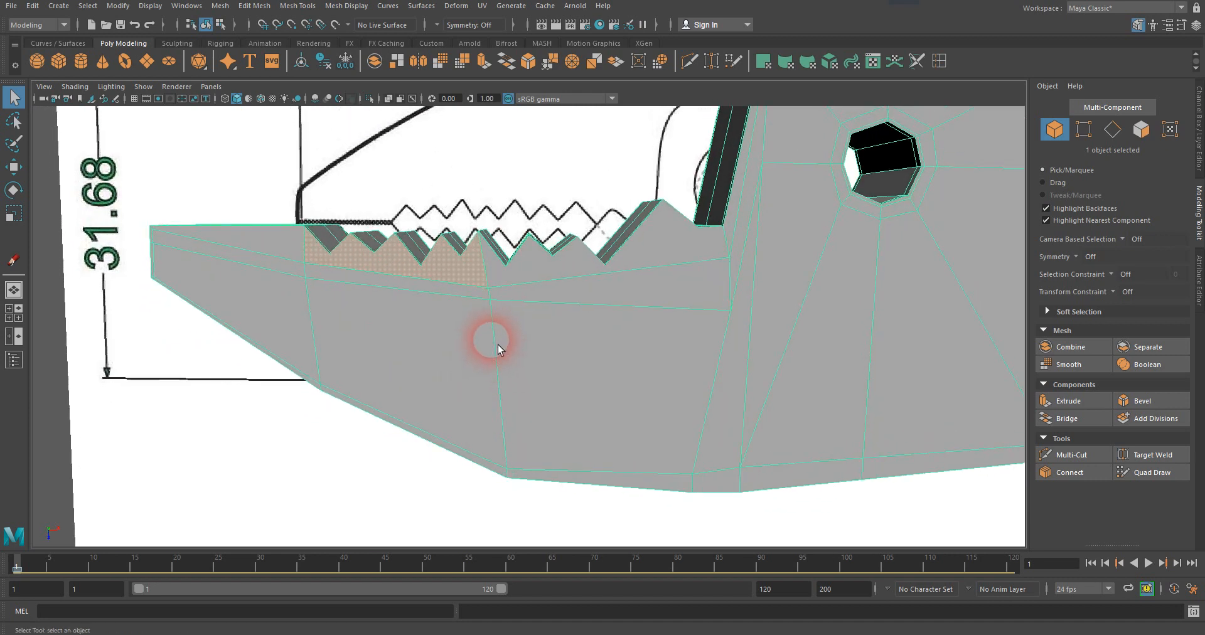
{"action": "middle_click_drag", "start_coordinate": [487, 352], "coordinate": [472, 343], "text": "alt"}
{"action": "left_click_drag", "start_coordinate": [473, 343], "coordinate": [502, 341], "text": "alt"}
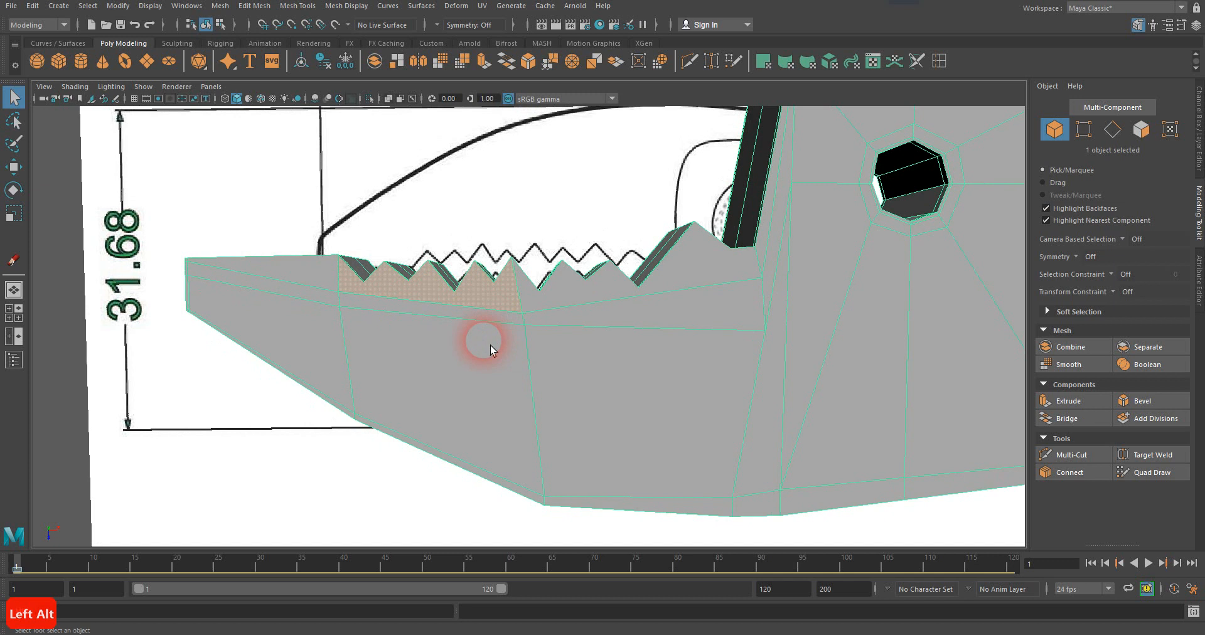
In the top view, move the two lower edge-line vertices beneath the jaw teeth slightly downward, away from the teeth.
{"action": "key", "text": "space"}
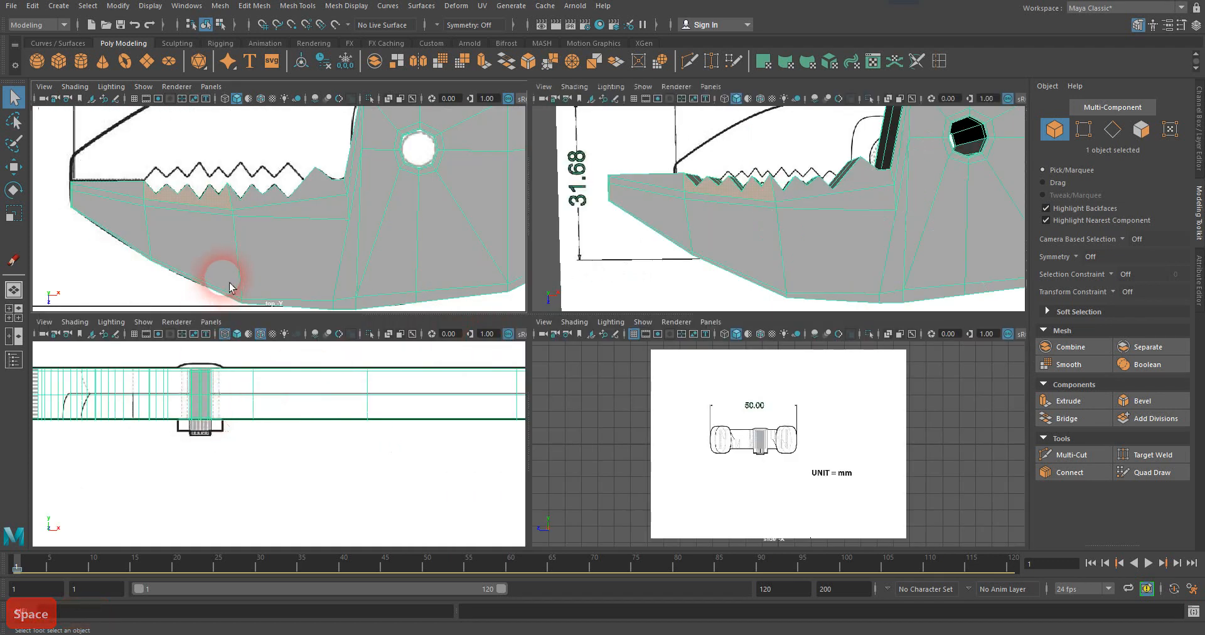
{"action": "key", "text": "space"}
{"action": "middle_click_drag", "start_coordinate": [573, 299], "coordinate": [617, 271], "text": "alt"}
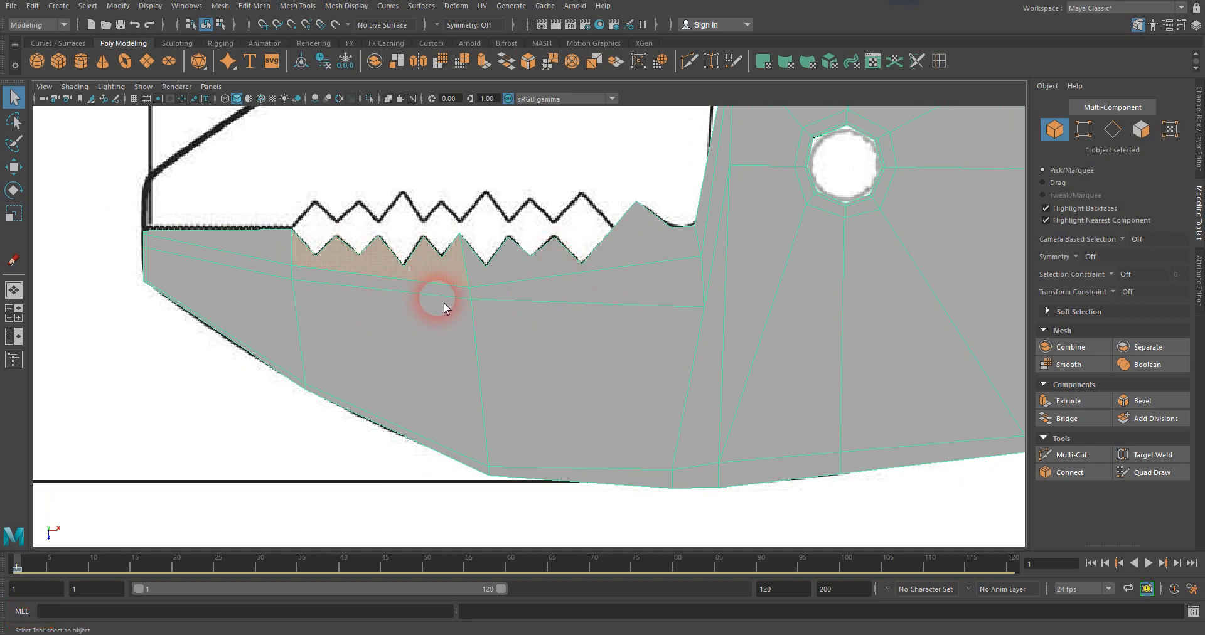
{"action": "right_click_drag", "start_coordinate": [448, 300], "coordinate": [385, 298]}
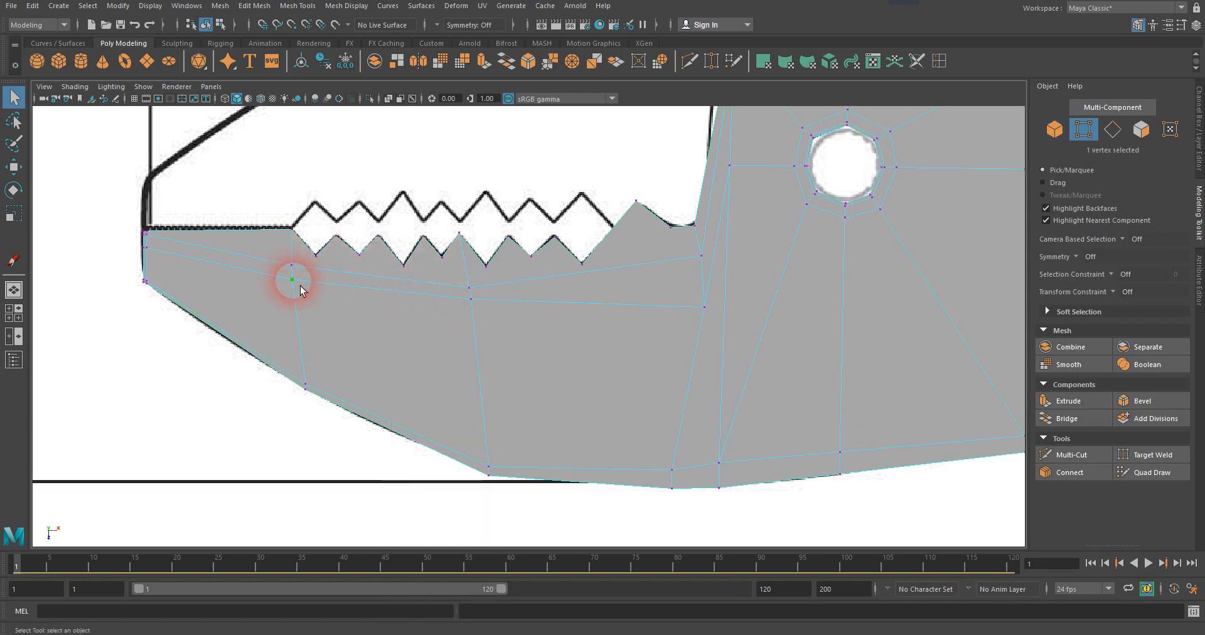
{"action": "key", "text": "w"}
{"action": "left_click_drag", "start_coordinate": [297, 315], "coordinate": [298, 329]}
{"action": "left_click", "coordinate": [471, 300]}
{"action": "left_click_drag", "start_coordinate": [472, 302], "coordinate": [483, 340]}
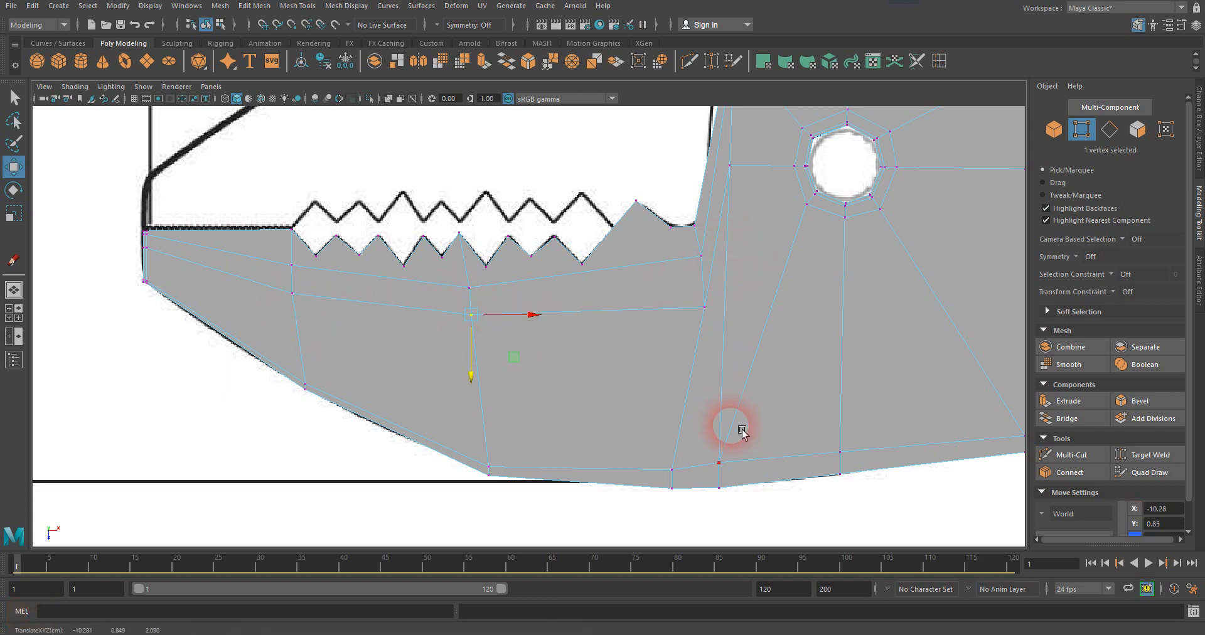
Shift the inner vertex at the jaw's lower edge and the one beside the pivot hole toward the handle, then return to object mode.
{"action": "left_click", "coordinate": [734, 468]}
{"action": "left_click_drag", "start_coordinate": [756, 465], "coordinate": [783, 462]}
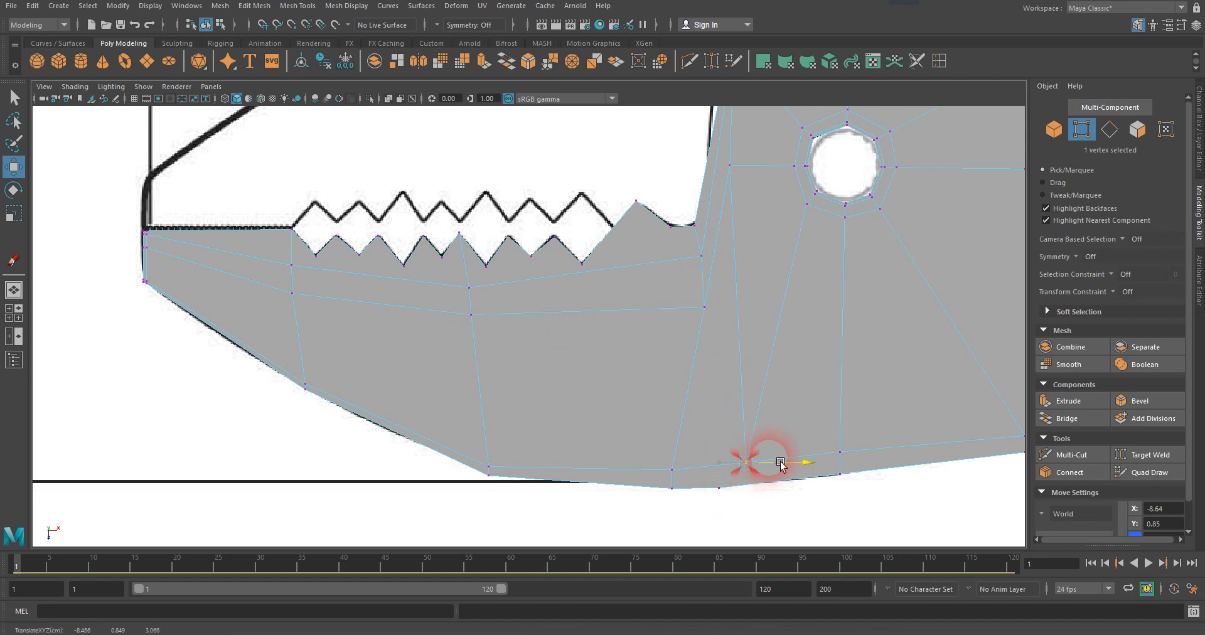
{"action": "left_click", "coordinate": [733, 168]}
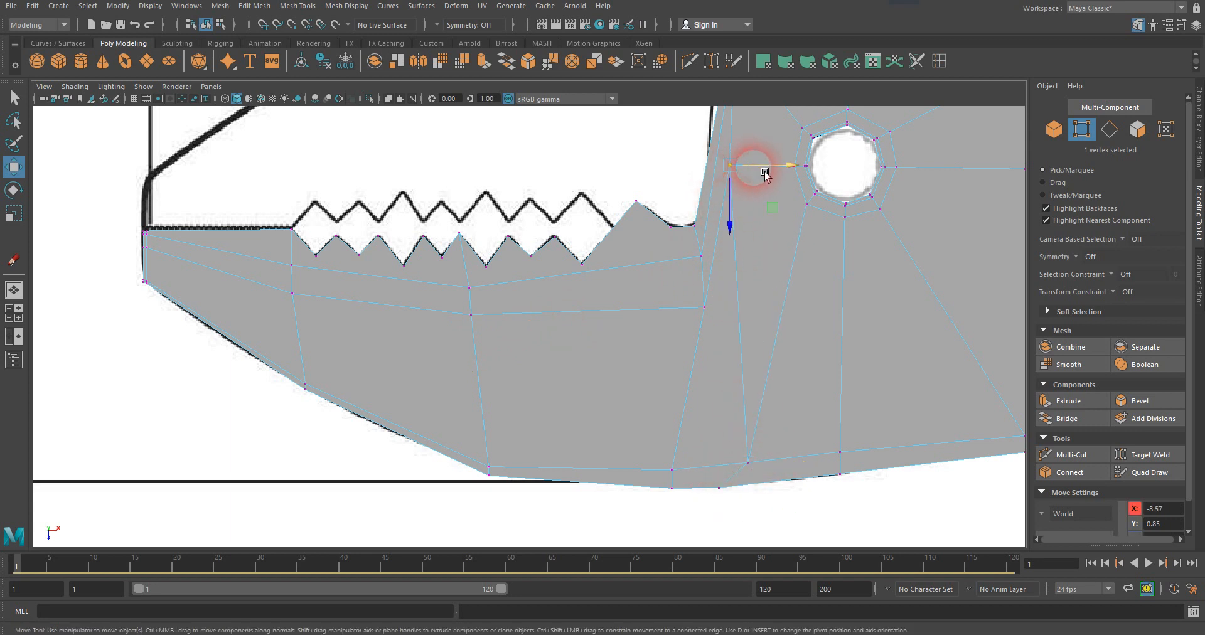
{"action": "left_click_drag", "start_coordinate": [762, 169], "coordinate": [767, 174]}
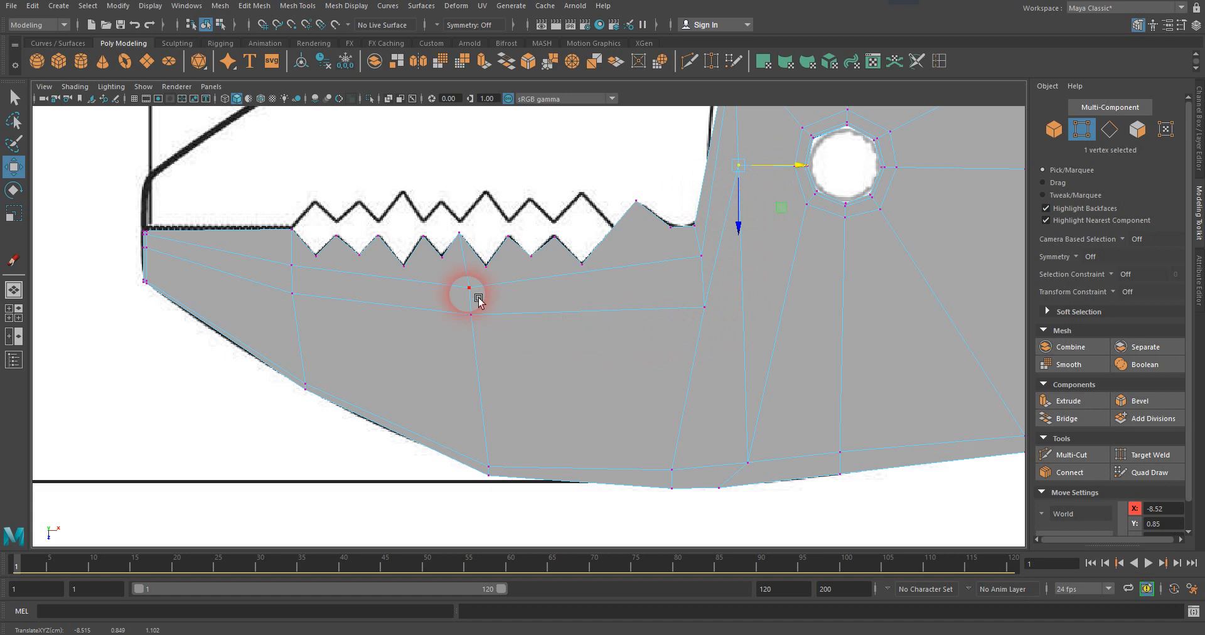
{"action": "left_click", "coordinate": [14, 96]}
{"action": "right_click_drag", "start_coordinate": [422, 309], "coordinate": [484, 284]}
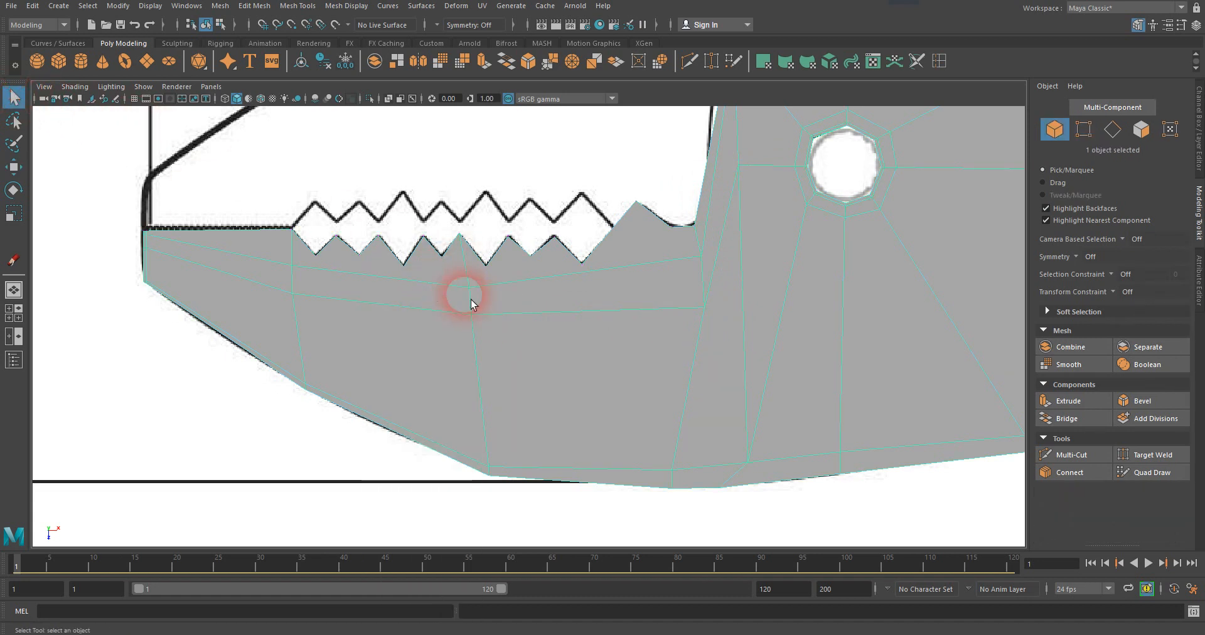
Turn on Wireframe on Shaded for the top view and deselect the plier half.
{"action": "left_click", "coordinate": [211, 357]}
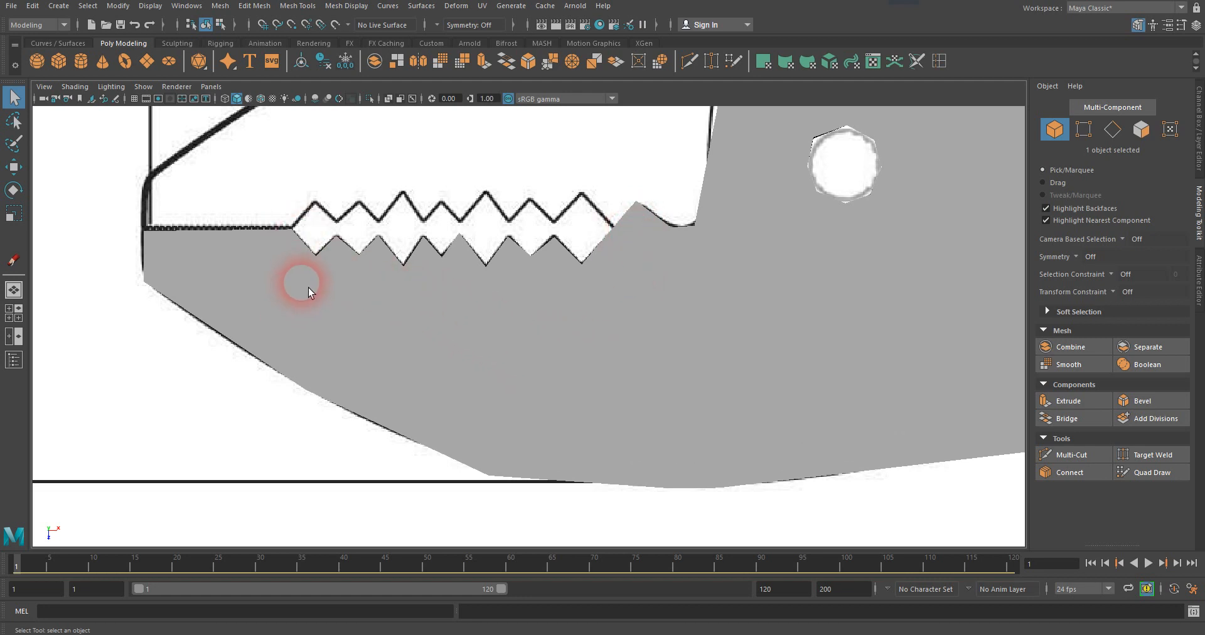
{"action": "left_click", "coordinate": [216, 268]}
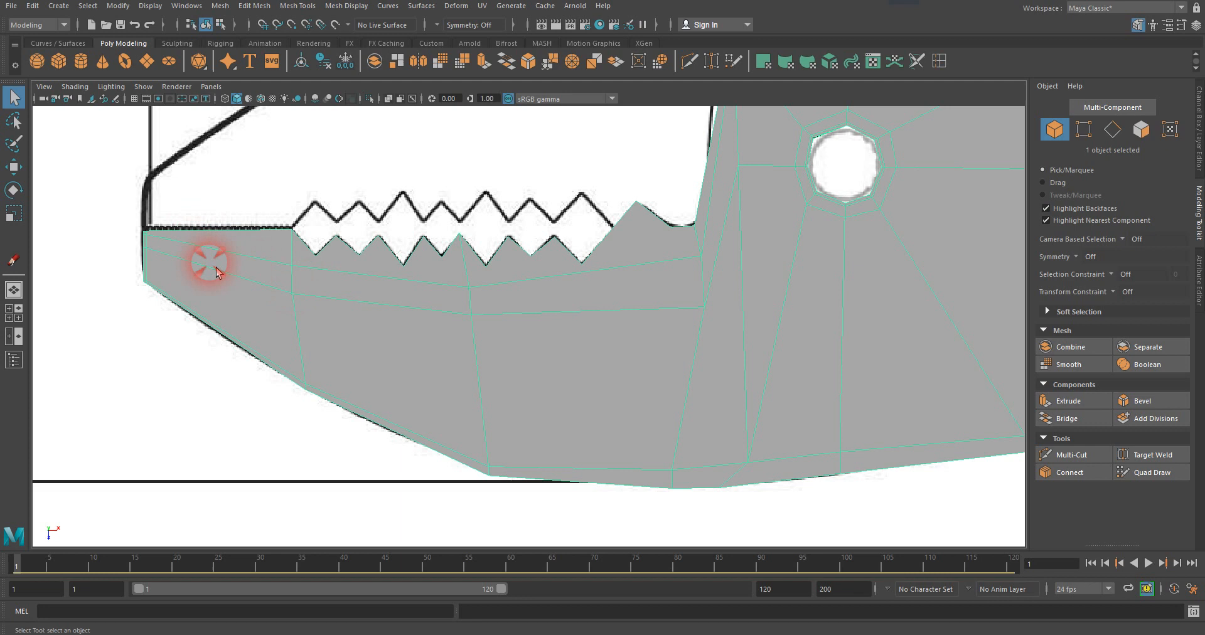
{"action": "left_click", "coordinate": [75, 87]}
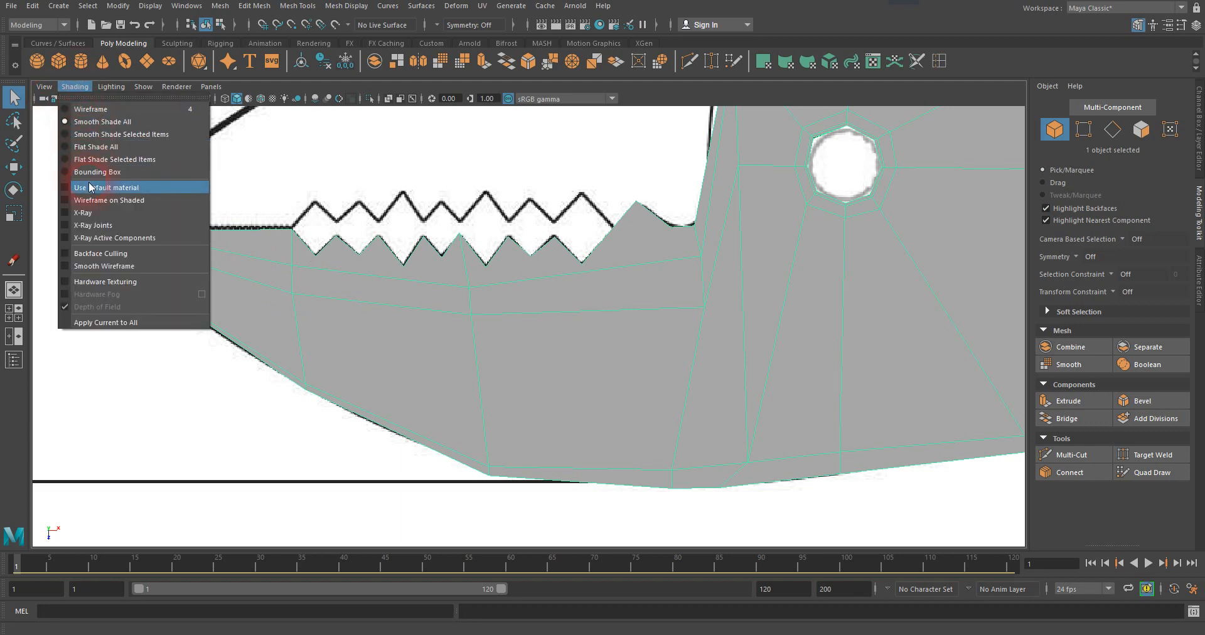
{"action": "left_click", "coordinate": [81, 201]}
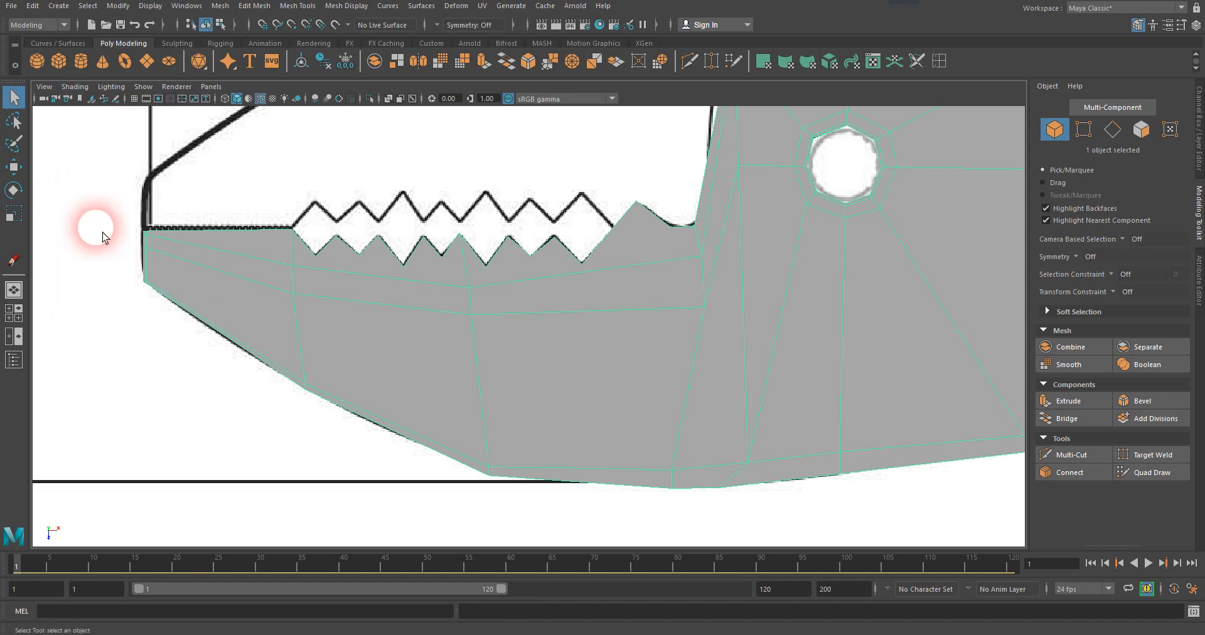
{"action": "left_click", "coordinate": [102, 314]}
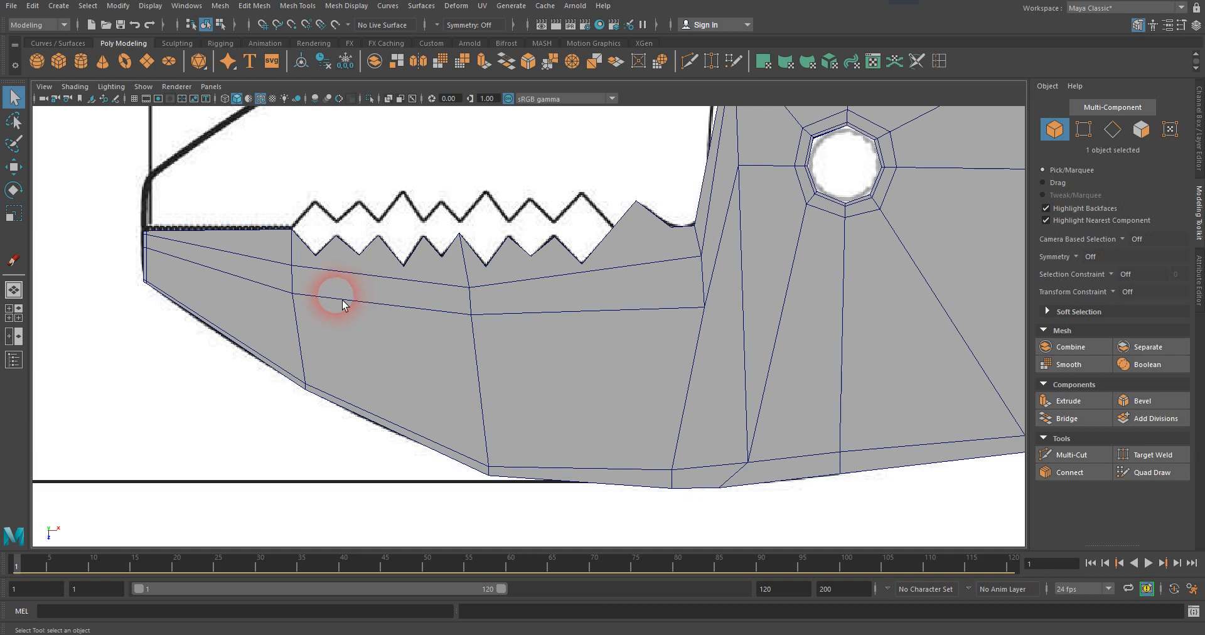
Open the Grease Pencil Tool for the top view and move its window clear of the jaw teeth.
{"action": "left_click", "coordinate": [48, 90]}
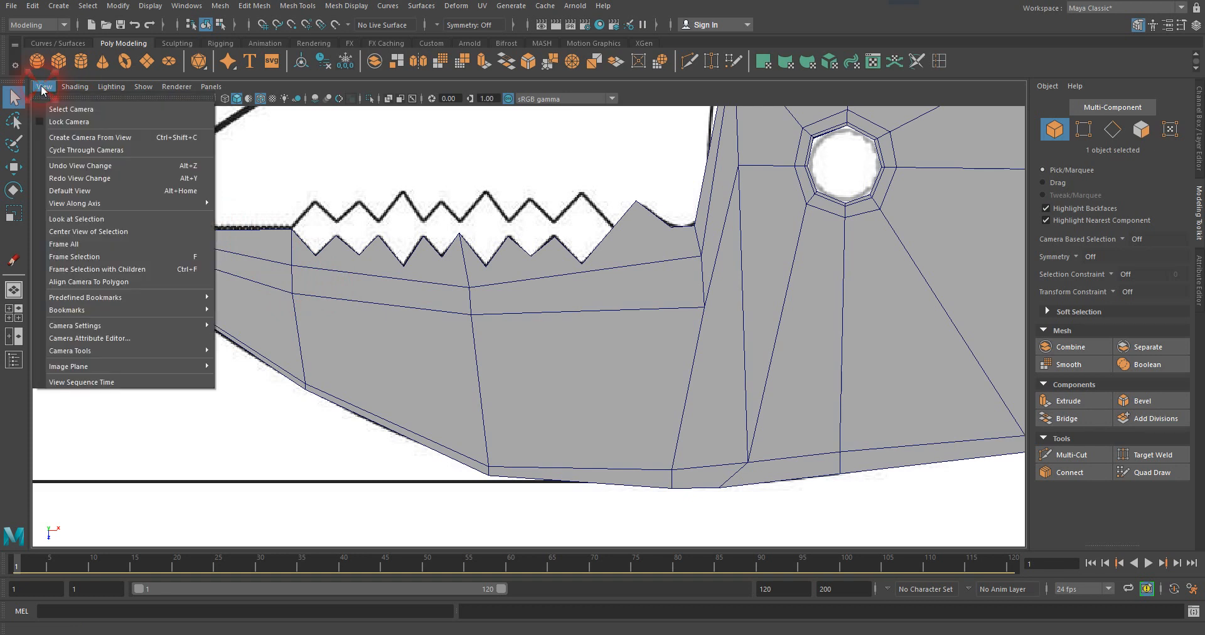
{"action": "left_click", "coordinate": [78, 354]}
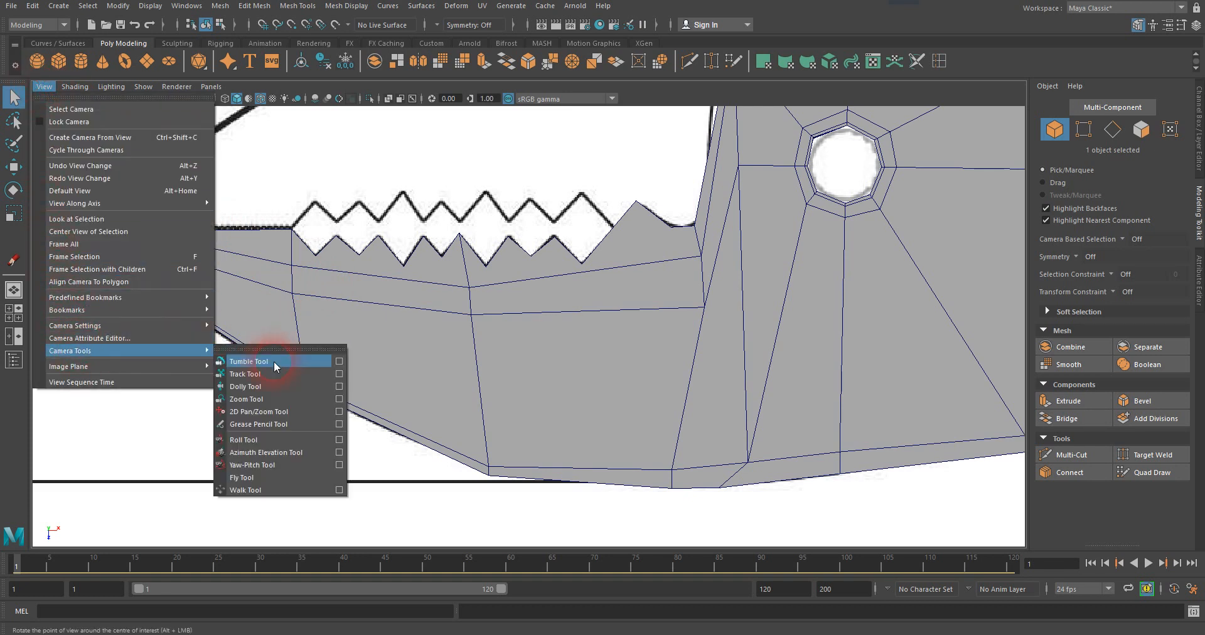
{"action": "left_click", "coordinate": [278, 424]}
{"action": "left_click_drag", "start_coordinate": [317, 179], "coordinate": [188, 124]}
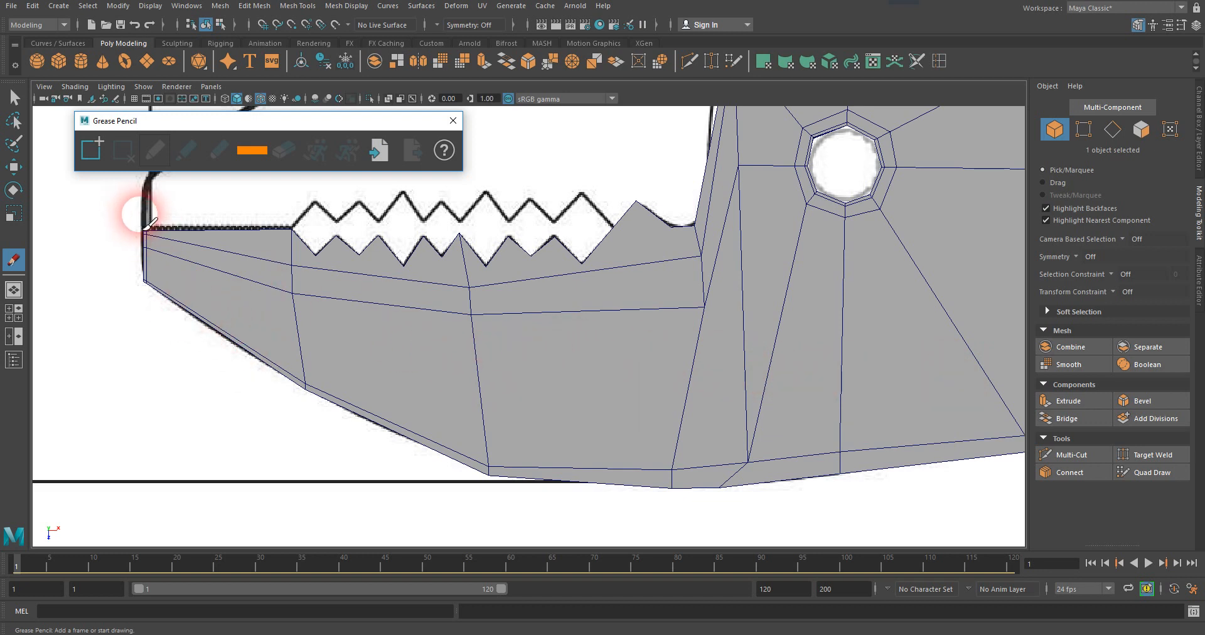
Add a Grease Pencil frame and sketch a U-shaped edge loop below the middle tooth, between the notches on either side.
{"action": "left_click", "coordinate": [100, 156]}
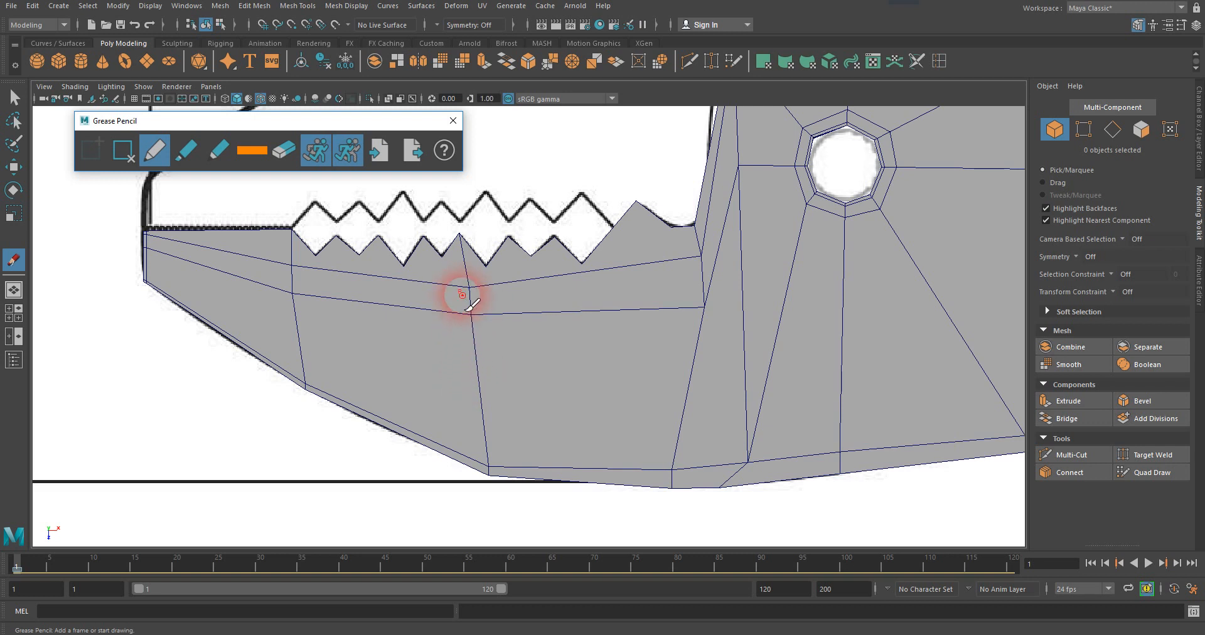
{"action": "left_click", "coordinate": [442, 258]}
{"action": "left_click_drag", "start_coordinate": [442, 266], "coordinate": [453, 334]}
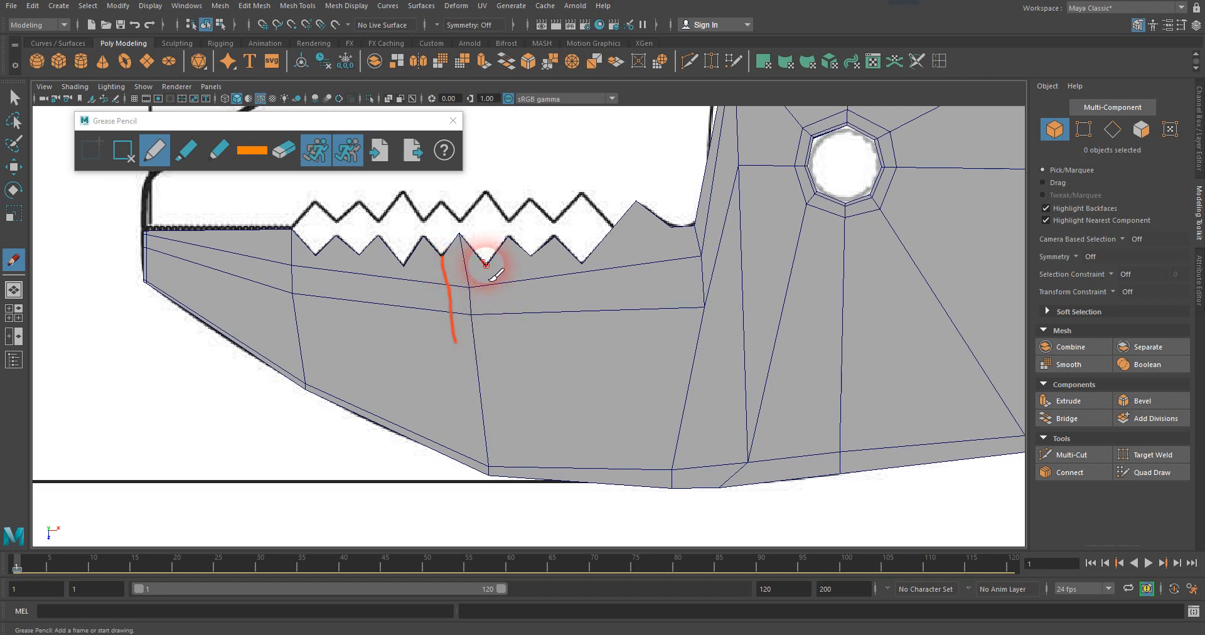
{"action": "left_click_drag", "start_coordinate": [488, 268], "coordinate": [498, 345]}
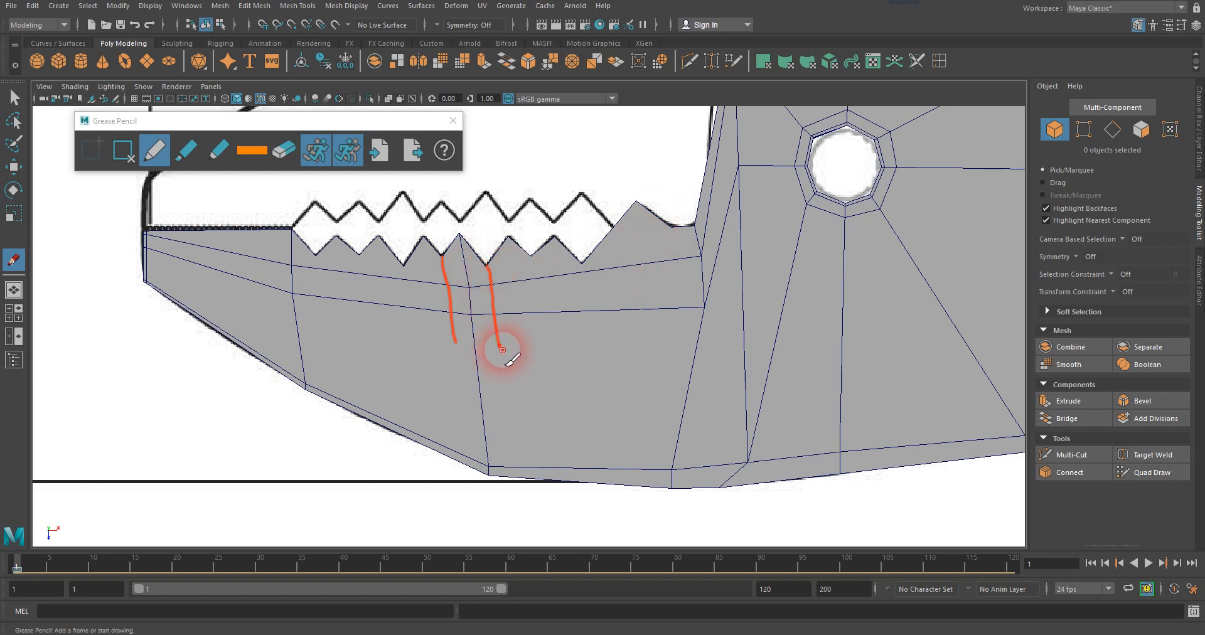
{"action": "left_click_drag", "start_coordinate": [499, 344], "coordinate": [480, 346]}
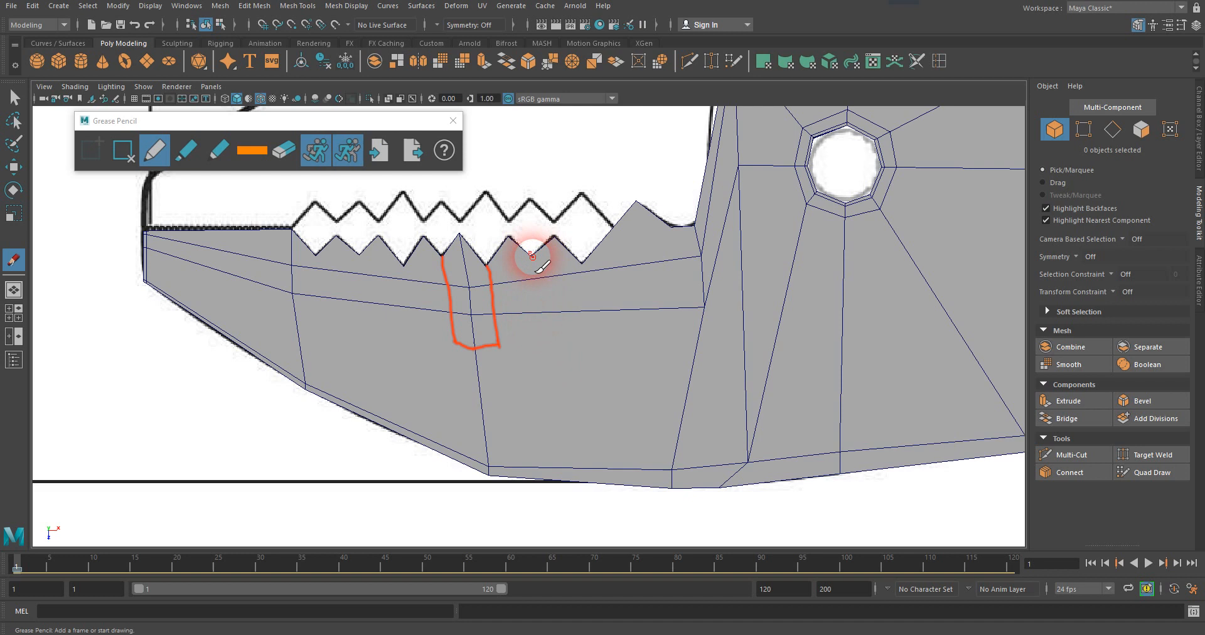
{"action": "mouse_move", "coordinate": [531, 259]}
{"action": "left_mouse_down"}
{"action": "mouse_move", "coordinate": [545, 363]}
{"action": "mouse_move", "coordinate": [478, 392]}
{"action": "left_mouse_up"}
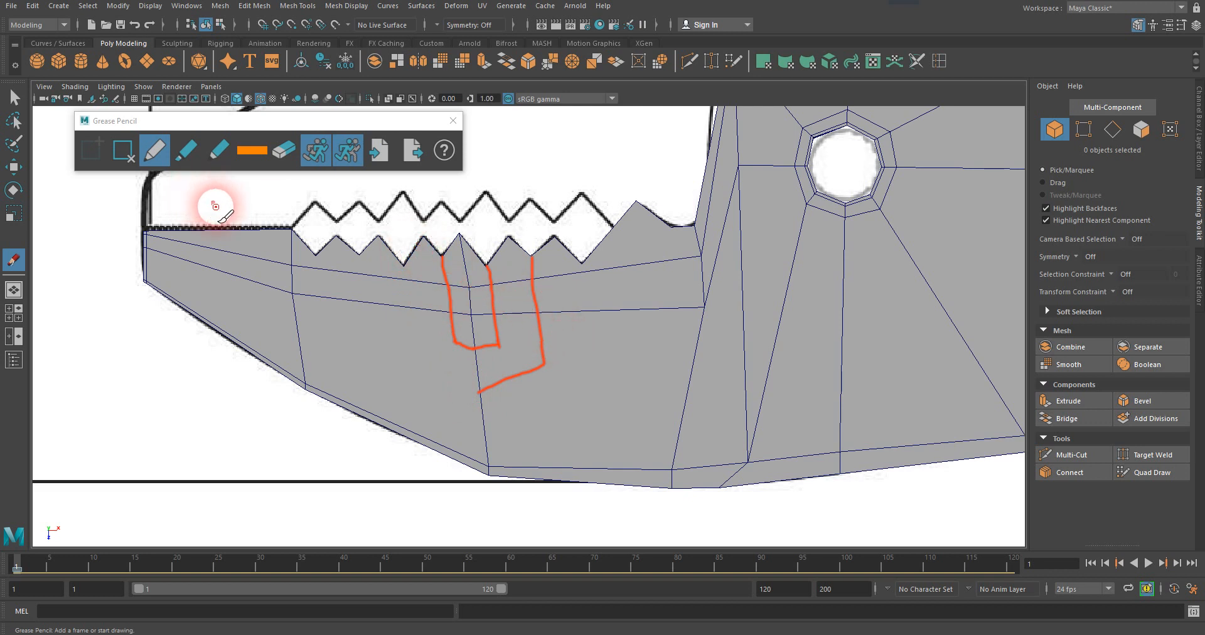
{"action": "key", "text": "z"}
{"action": "key", "text": "ctrl+z"}
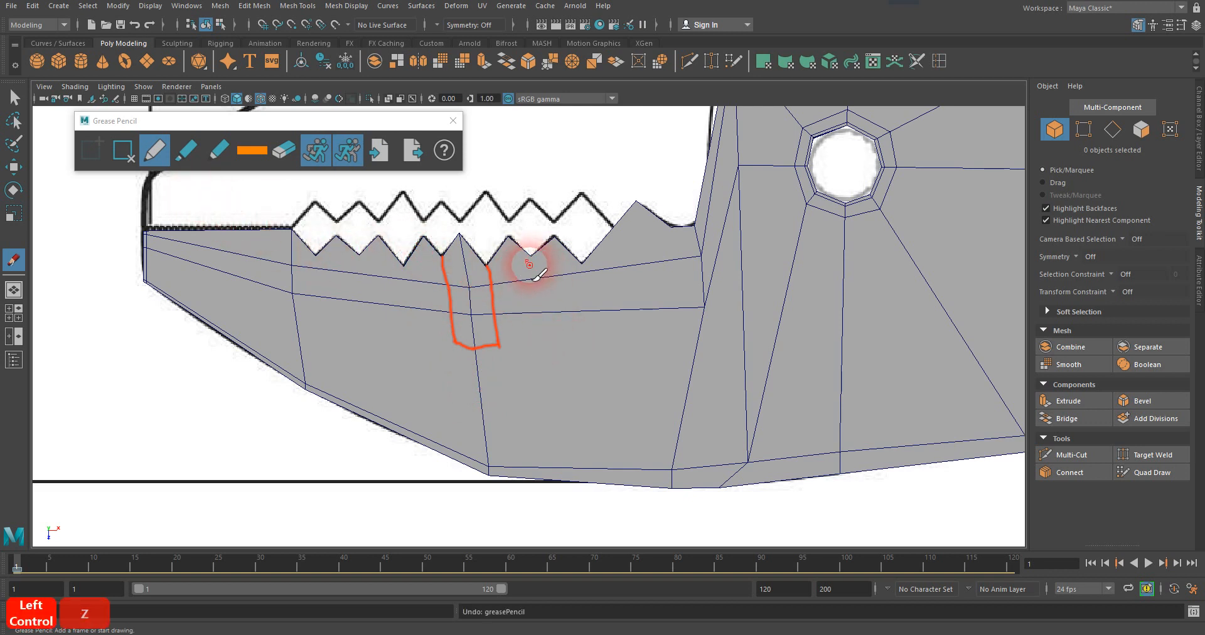
Sketch two wider V-bottomed loops around the inner one from the neighbouring tooth points, and join their corners with connecting lines.
{"action": "mouse_move", "coordinate": [508, 238]}
{"action": "left_mouse_down"}
{"action": "mouse_move", "coordinate": [527, 359]}
{"action": "mouse_move", "coordinate": [477, 381]}
{"action": "left_mouse_up"}
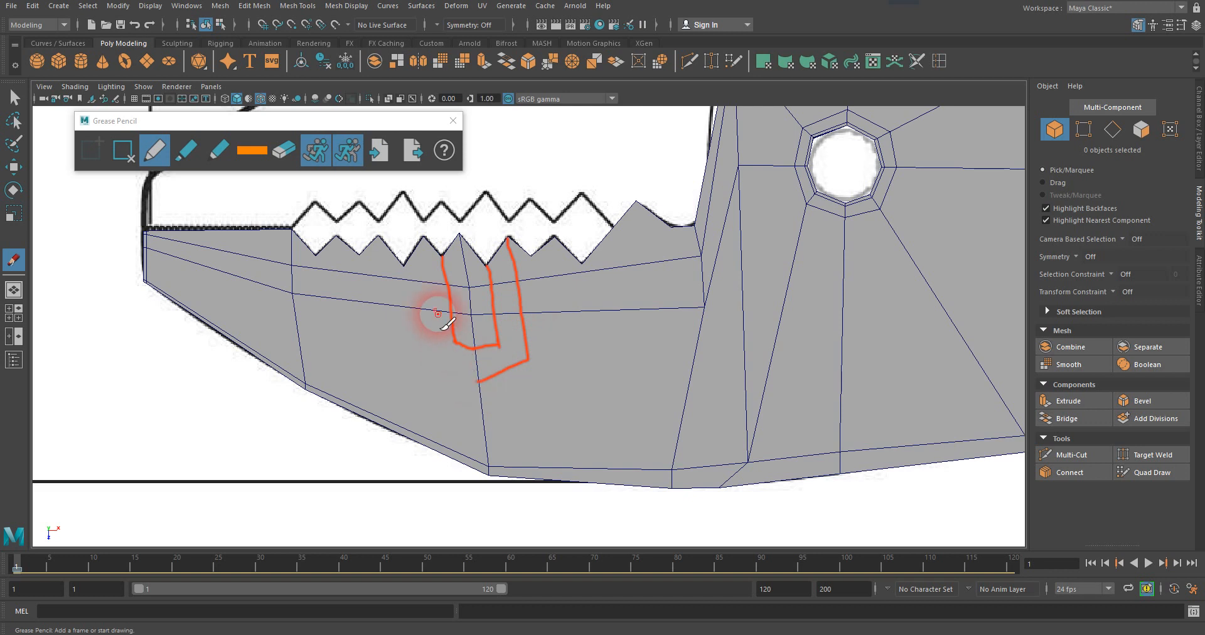
{"action": "mouse_move", "coordinate": [424, 237]}
{"action": "left_mouse_down"}
{"action": "mouse_move", "coordinate": [428, 350]}
{"action": "mouse_move", "coordinate": [469, 376]}
{"action": "left_mouse_up"}
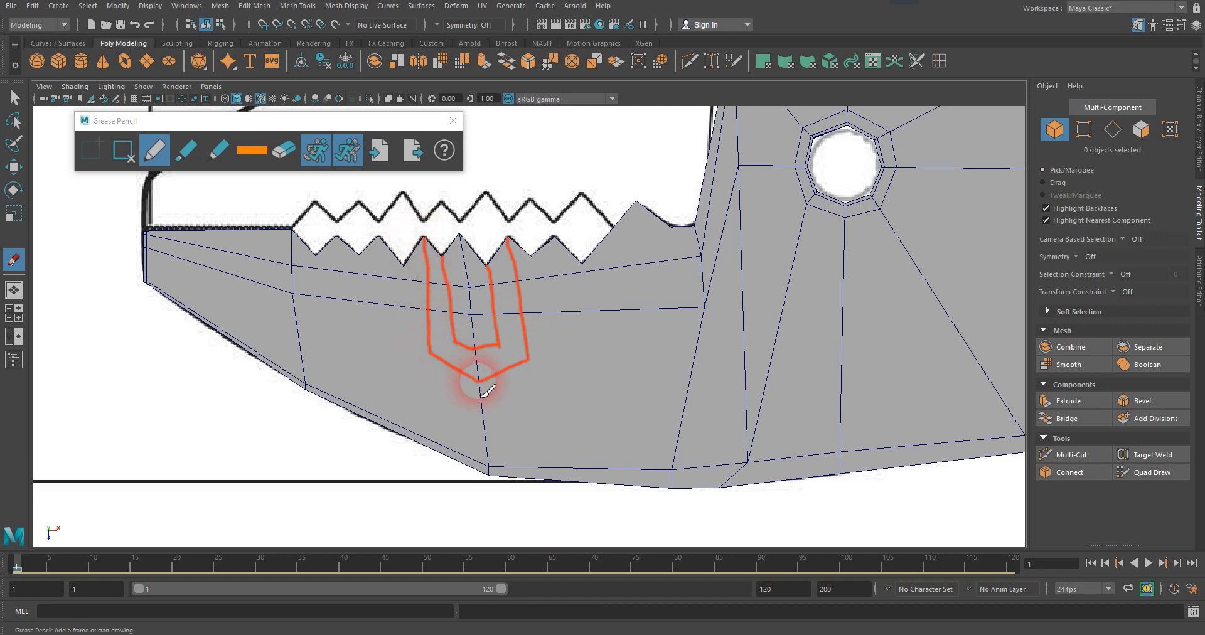
{"action": "mouse_move", "coordinate": [402, 268]}
{"action": "left_mouse_down"}
{"action": "mouse_move", "coordinate": [408, 346]}
{"action": "mouse_move", "coordinate": [425, 371]}
{"action": "mouse_move", "coordinate": [475, 401]}
{"action": "mouse_move", "coordinate": [548, 365]}
{"action": "left_mouse_up"}
{"action": "left_click_drag", "start_coordinate": [535, 255], "coordinate": [555, 377]}
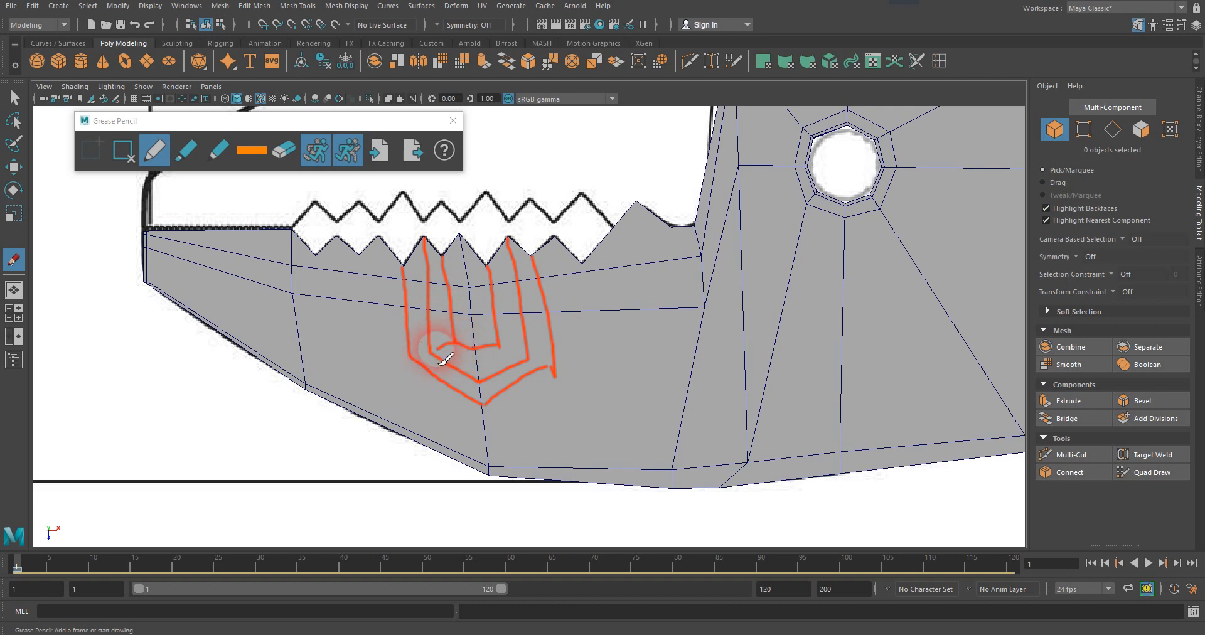
{"action": "left_click_drag", "start_coordinate": [449, 345], "coordinate": [409, 358]}
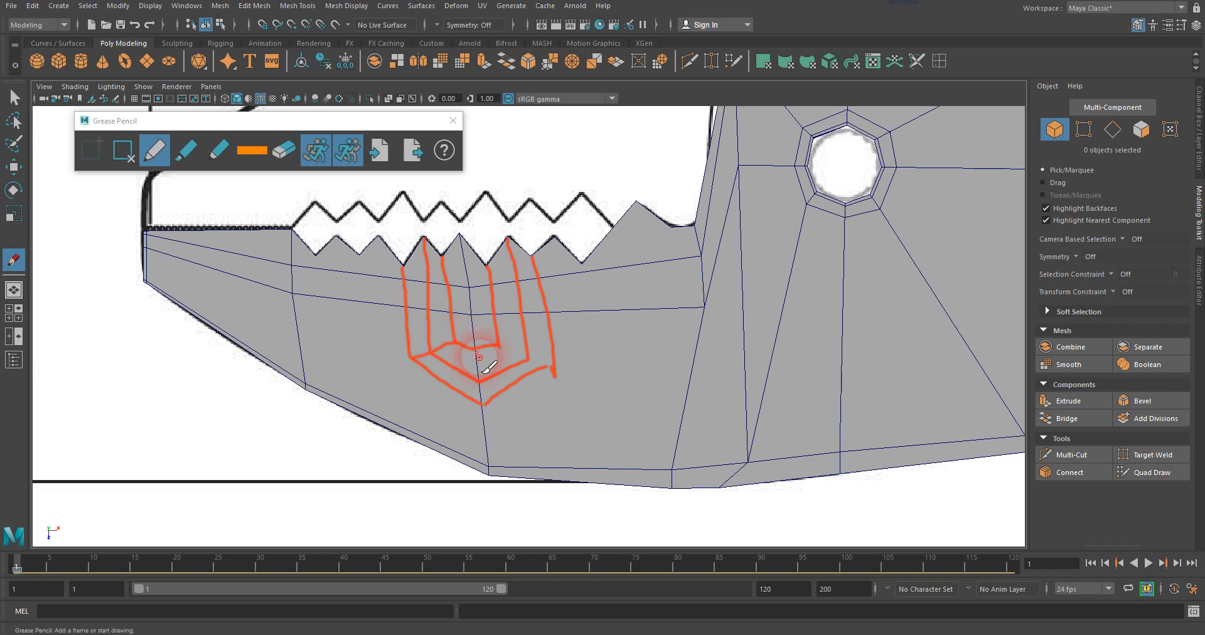
{"action": "mouse_move", "coordinate": [500, 362]}
{"action": "left_mouse_down"}
{"action": "mouse_move", "coordinate": [551, 362]}
{"action": "mouse_move", "coordinate": [549, 375]}
{"action": "left_mouse_up"}
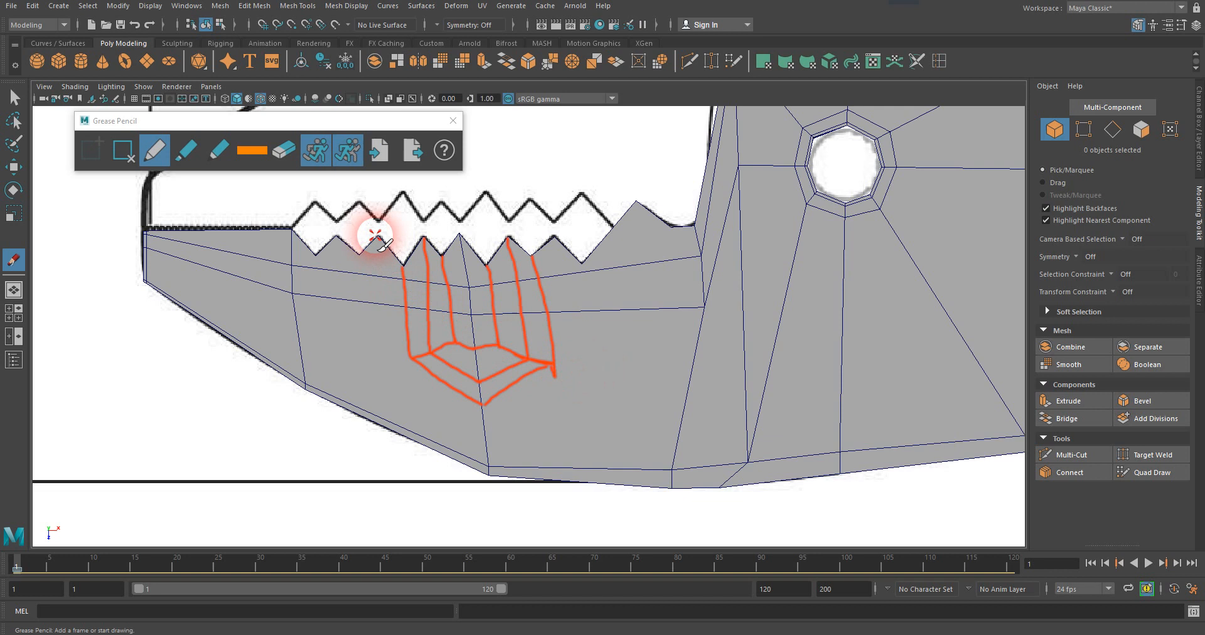
Sketch two more concentric loops from the next tooth peaks and notches, outside the existing ones.
{"action": "mouse_move", "coordinate": [376, 236]}
{"action": "left_mouse_down"}
{"action": "mouse_move", "coordinate": [384, 368]}
{"action": "mouse_move", "coordinate": [410, 357]}
{"action": "mouse_move", "coordinate": [414, 384]}
{"action": "mouse_move", "coordinate": [481, 418]}
{"action": "mouse_move", "coordinate": [572, 380]}
{"action": "mouse_move", "coordinate": [554, 364]}
{"action": "left_mouse_up"}
{"action": "left_click_drag", "start_coordinate": [555, 239], "coordinate": [575, 362]}
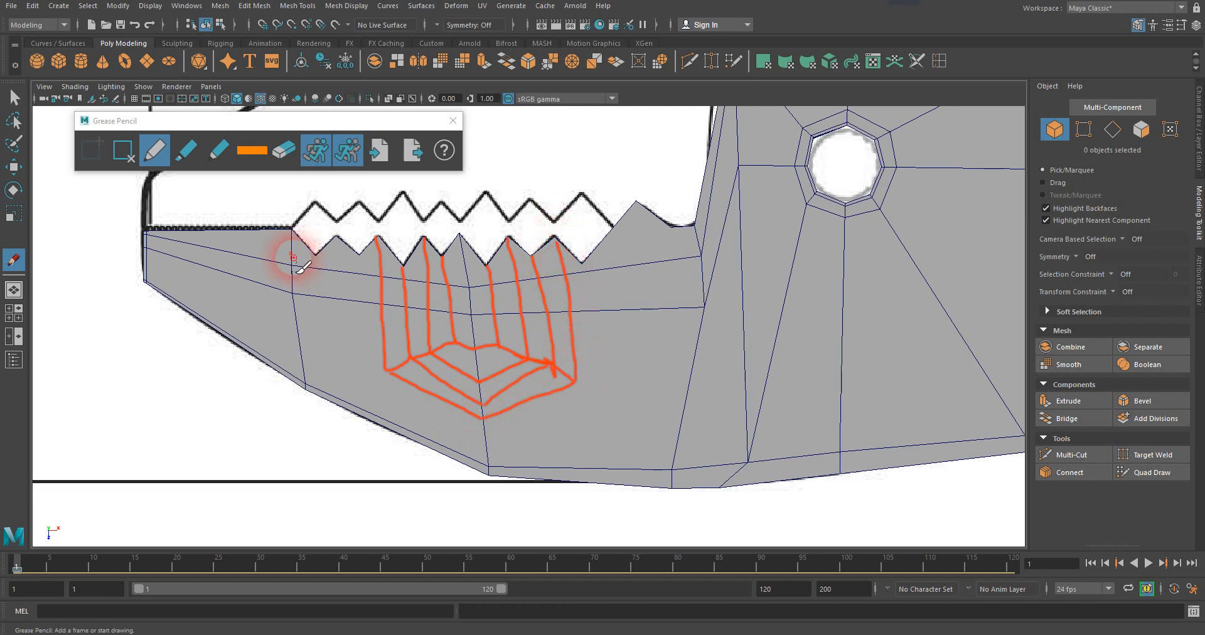
{"action": "mouse_move", "coordinate": [359, 256]}
{"action": "left_mouse_down"}
{"action": "mouse_move", "coordinate": [362, 367]}
{"action": "mouse_move", "coordinate": [398, 401]}
{"action": "mouse_move", "coordinate": [491, 444]}
{"action": "mouse_move", "coordinate": [595, 398]}
{"action": "mouse_move", "coordinate": [573, 380]}
{"action": "left_mouse_up"}
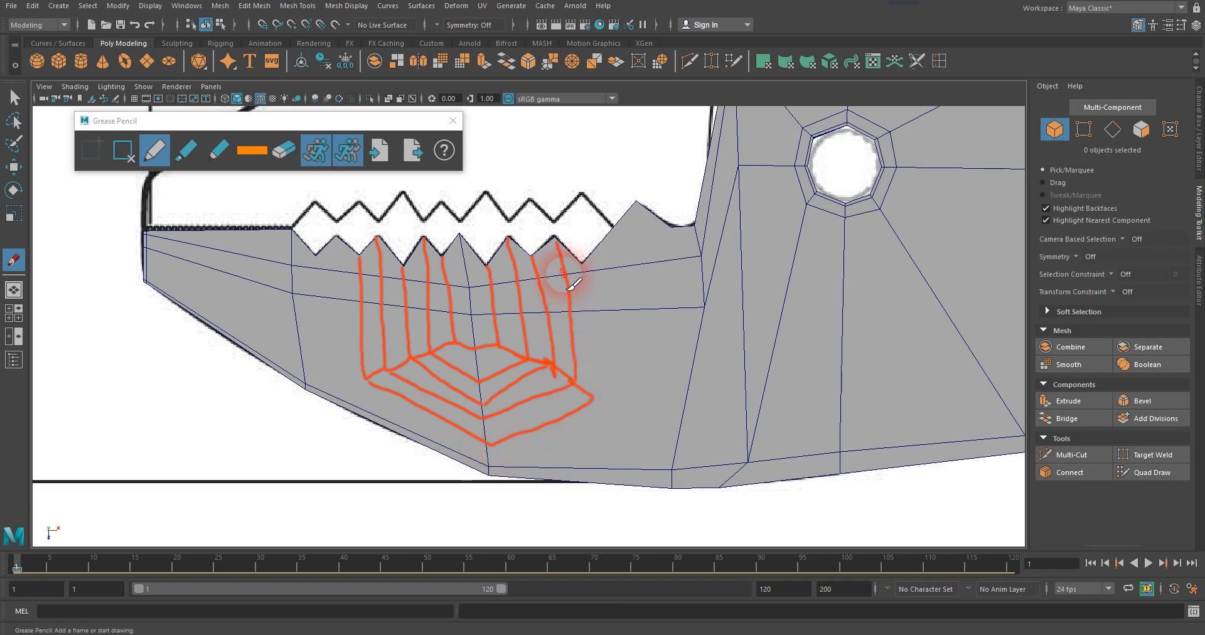
{"action": "left_click_drag", "start_coordinate": [583, 266], "coordinate": [596, 402]}
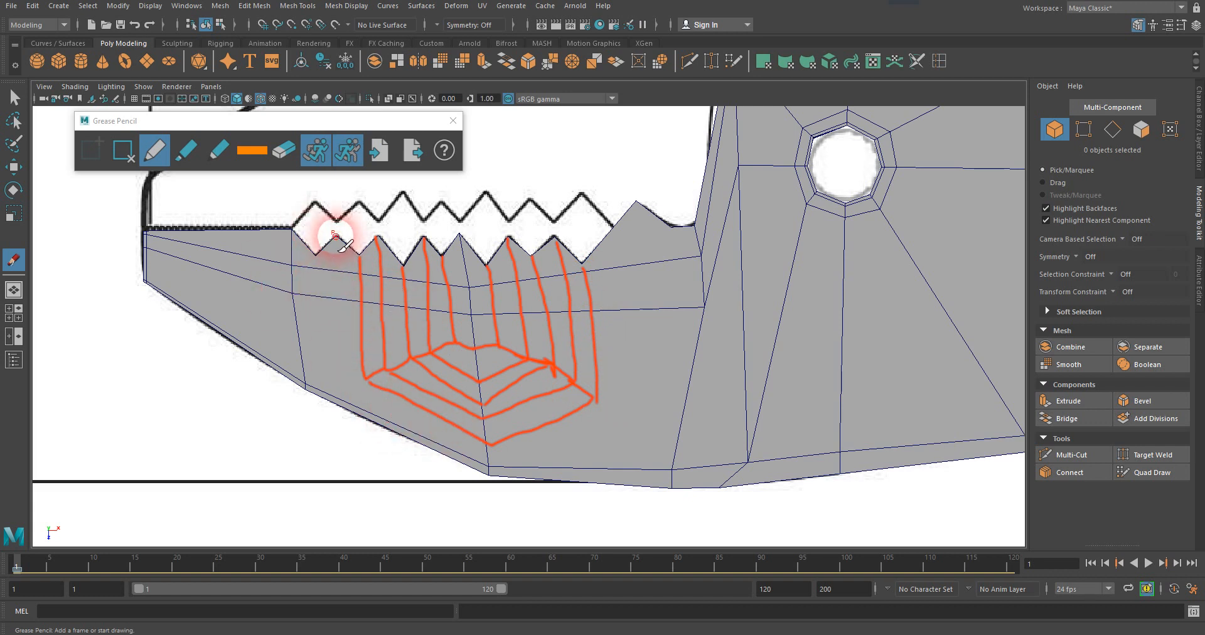
Sketch the outermost loop from the front tooth peak, redo its lower stroke closer to the jaw edge, and extend the rear corner line to it.
{"action": "mouse_move", "coordinate": [336, 237]}
{"action": "left_mouse_down"}
{"action": "mouse_move", "coordinate": [343, 389]}
{"action": "mouse_move", "coordinate": [481, 455]}
{"action": "mouse_move", "coordinate": [607, 420]}
{"action": "left_mouse_up"}
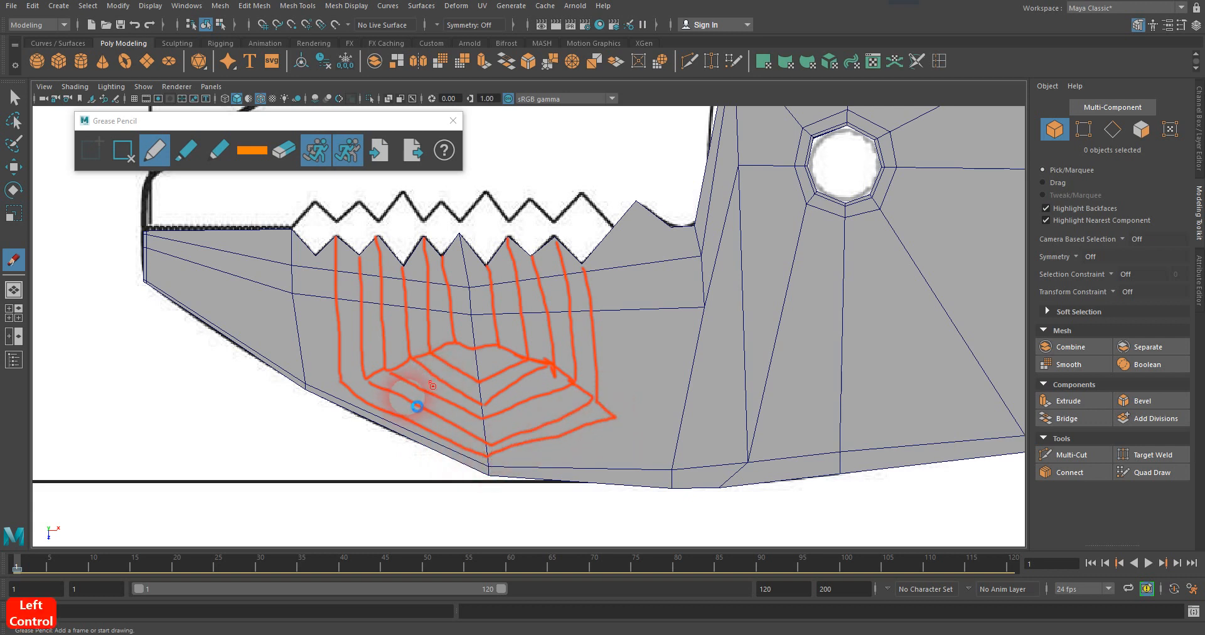
{"action": "key", "text": "ctrl+z"}
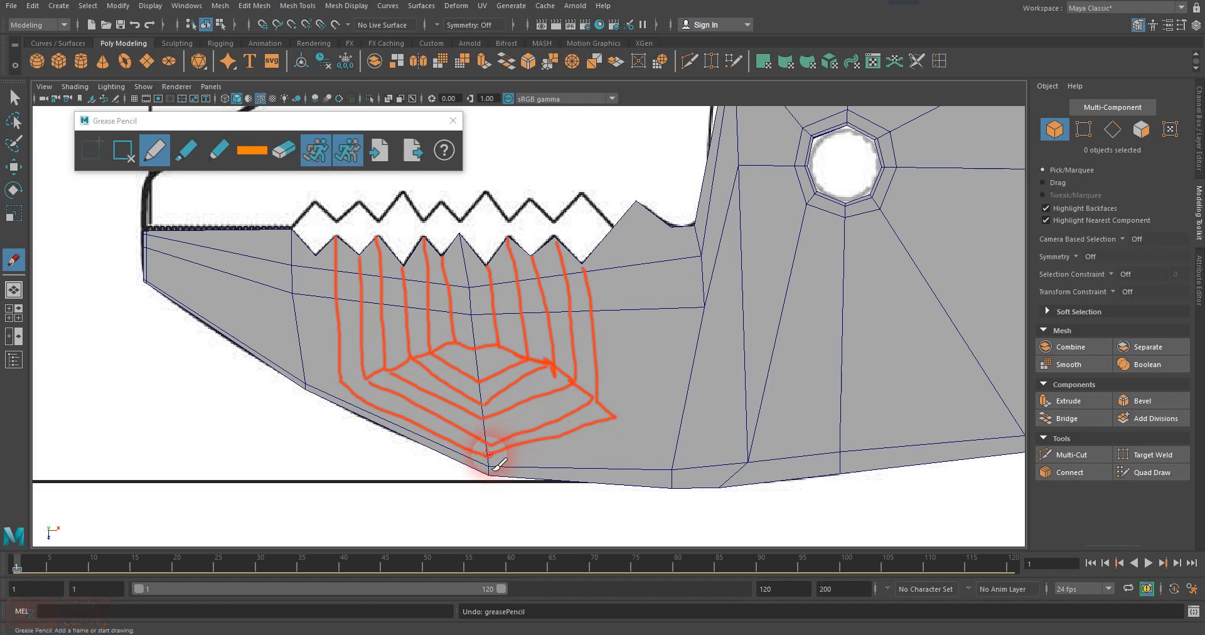
{"action": "key", "text": "ctrl+z"}
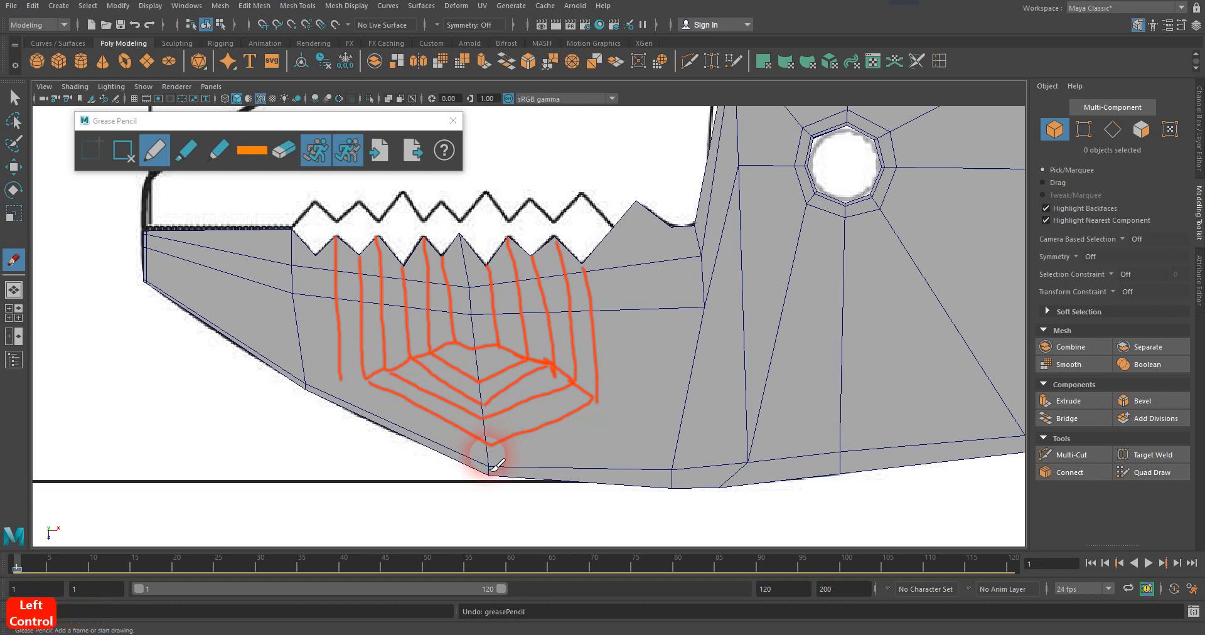
{"action": "mouse_move", "coordinate": [339, 379]}
{"action": "left_mouse_down"}
{"action": "mouse_move", "coordinate": [490, 471]}
{"action": "mouse_move", "coordinate": [509, 452]}
{"action": "mouse_move", "coordinate": [606, 423]}
{"action": "left_mouse_up"}
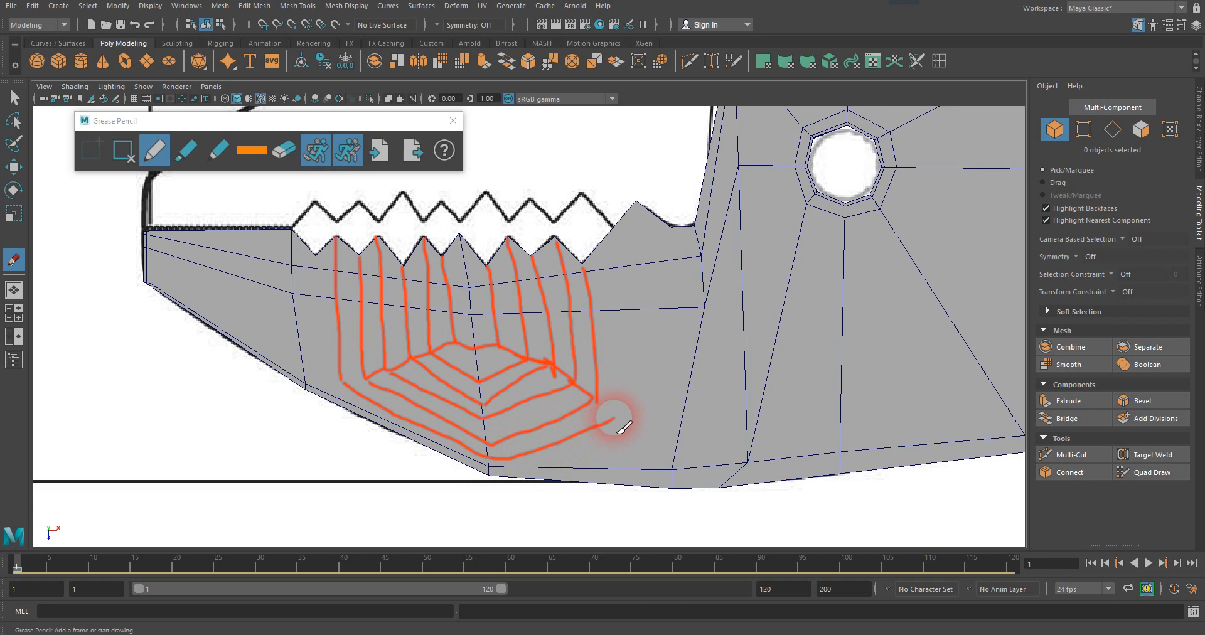
{"action": "left_click_drag", "start_coordinate": [591, 397], "coordinate": [602, 405]}
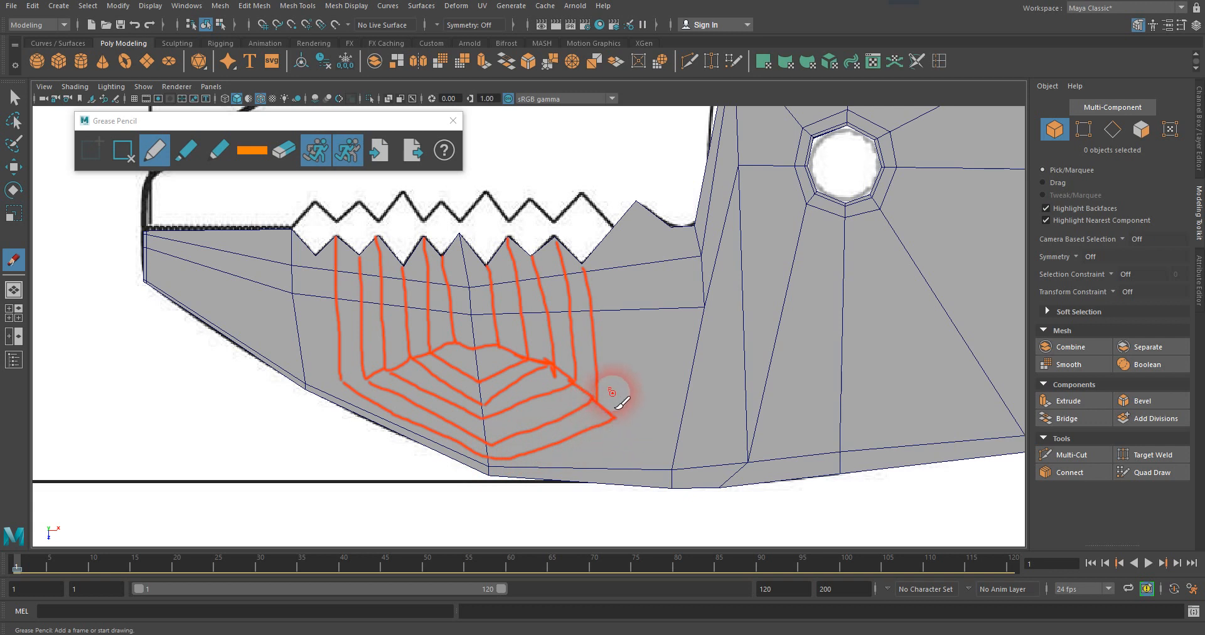
Sketch a line from the tall rear tooth's peak to the outermost loop, and extend both loop corners to the jaw's lower edge.
{"action": "left_click_drag", "start_coordinate": [636, 203], "coordinate": [626, 416]}
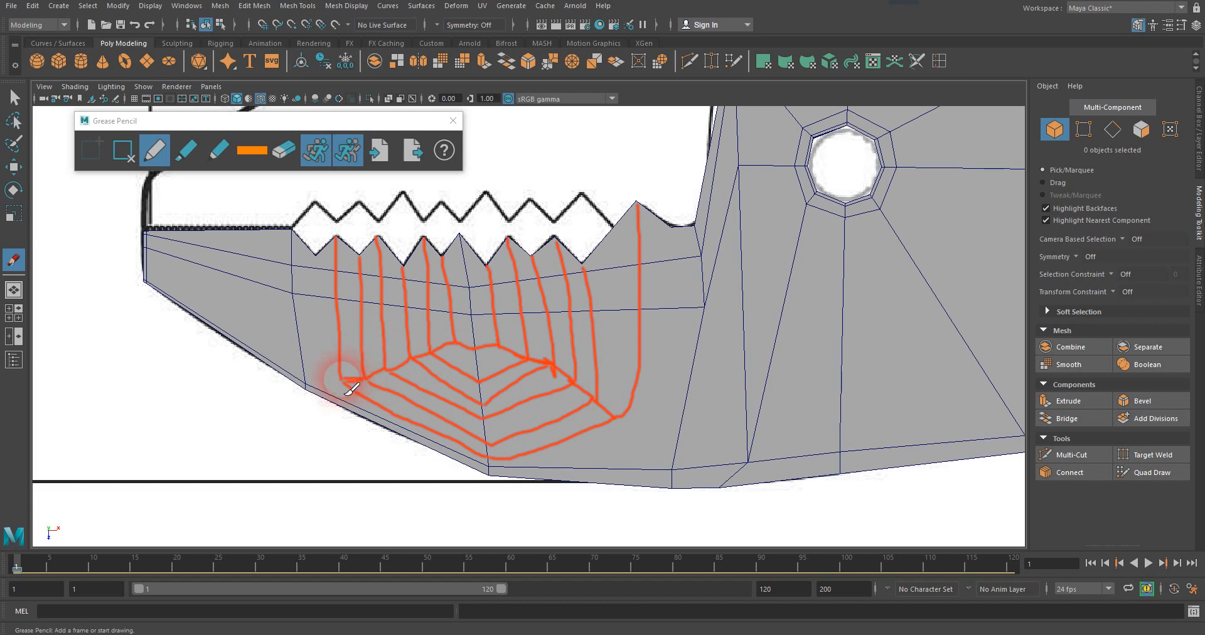
{"action": "left_click_drag", "start_coordinate": [344, 381], "coordinate": [306, 386]}
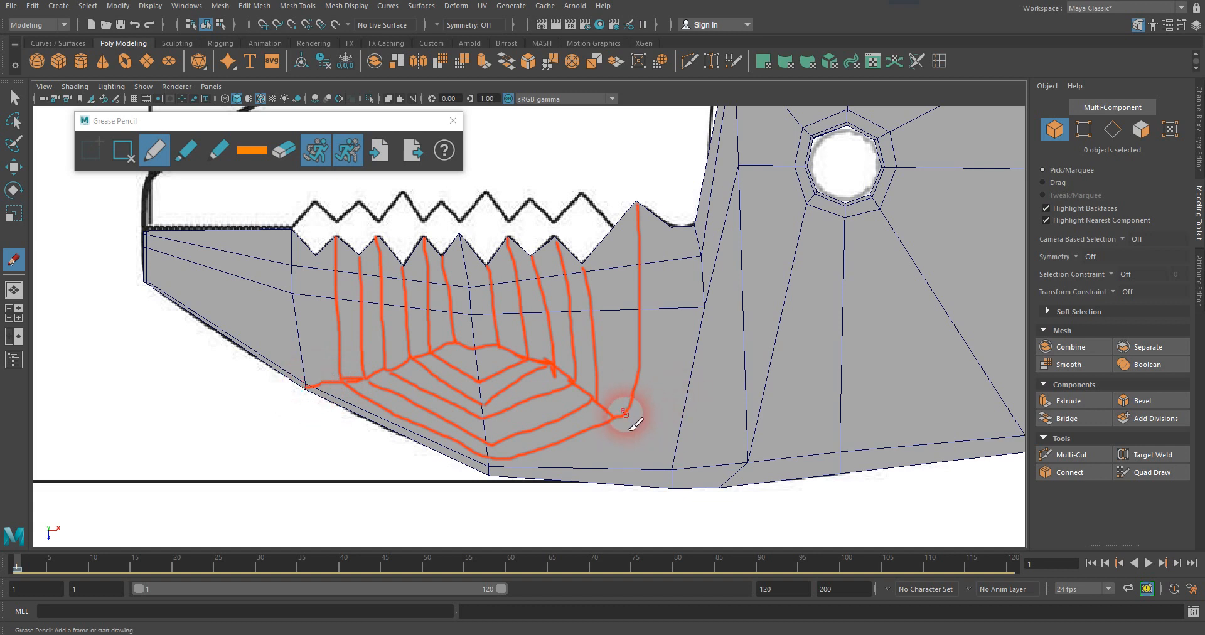
{"action": "left_click_drag", "start_coordinate": [613, 416], "coordinate": [680, 473]}
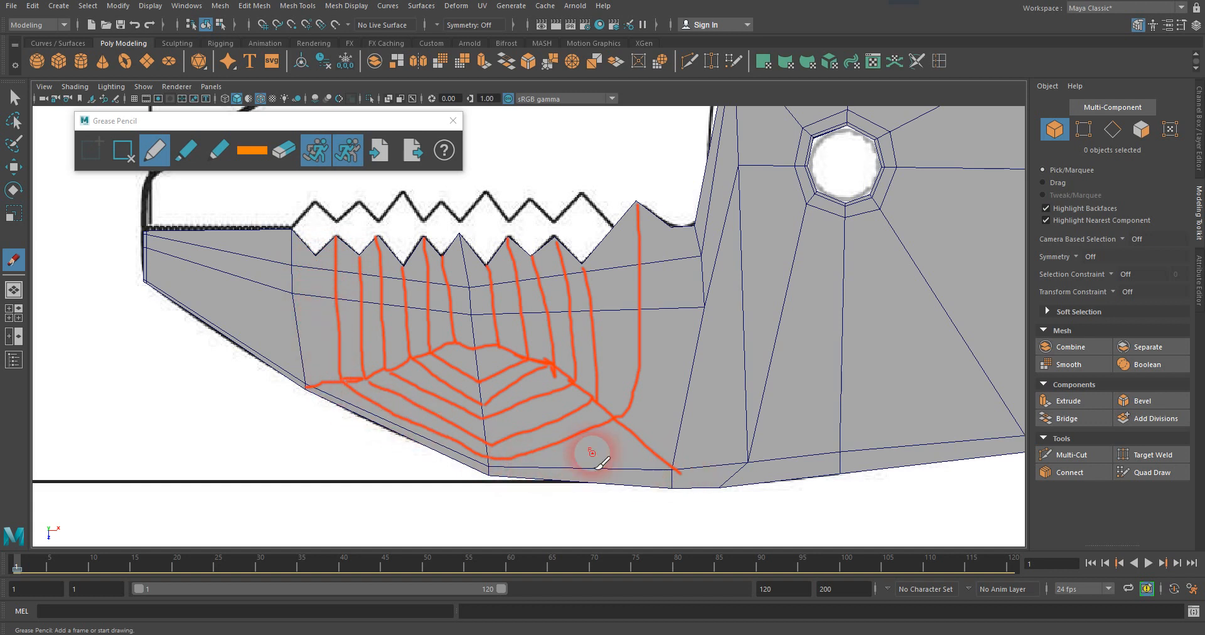
Sketch a U-shaped loop around the front edge line, then link it to the jaw tip and the outermost loop's front corner.
{"action": "mouse_move", "coordinate": [313, 254]}
{"action": "left_mouse_down"}
{"action": "mouse_move", "coordinate": [319, 317]}
{"action": "mouse_move", "coordinate": [301, 327]}
{"action": "mouse_move", "coordinate": [266, 313]}
{"action": "mouse_move", "coordinate": [244, 226]}
{"action": "left_mouse_up"}
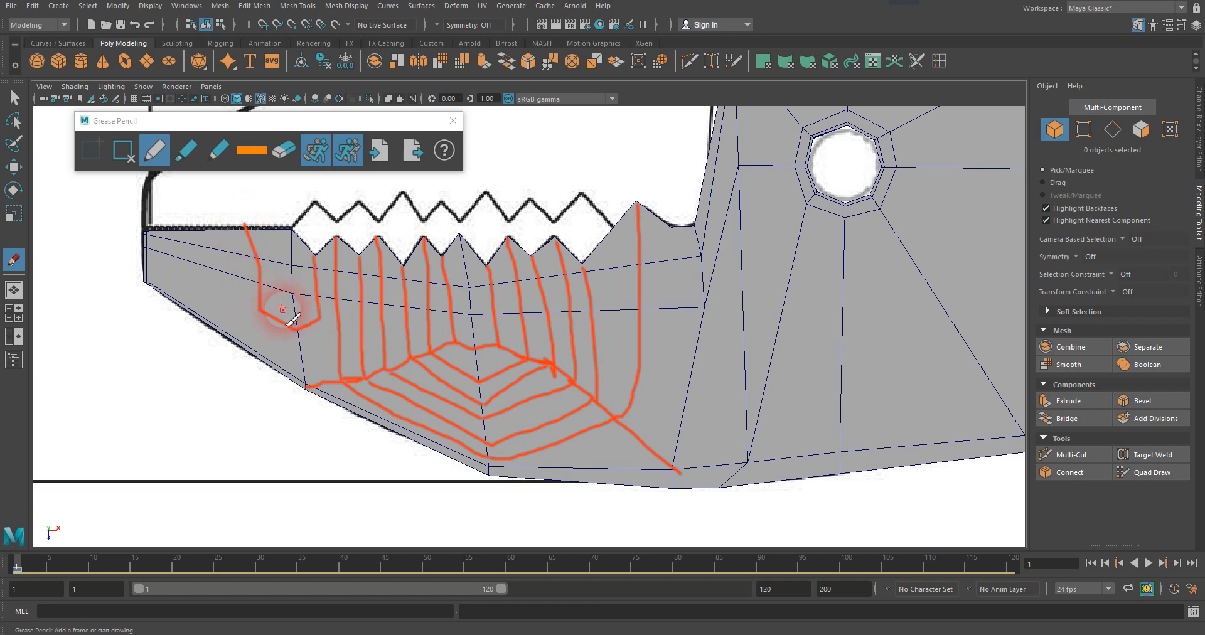
{"action": "left_click_drag", "start_coordinate": [267, 313], "coordinate": [145, 280]}
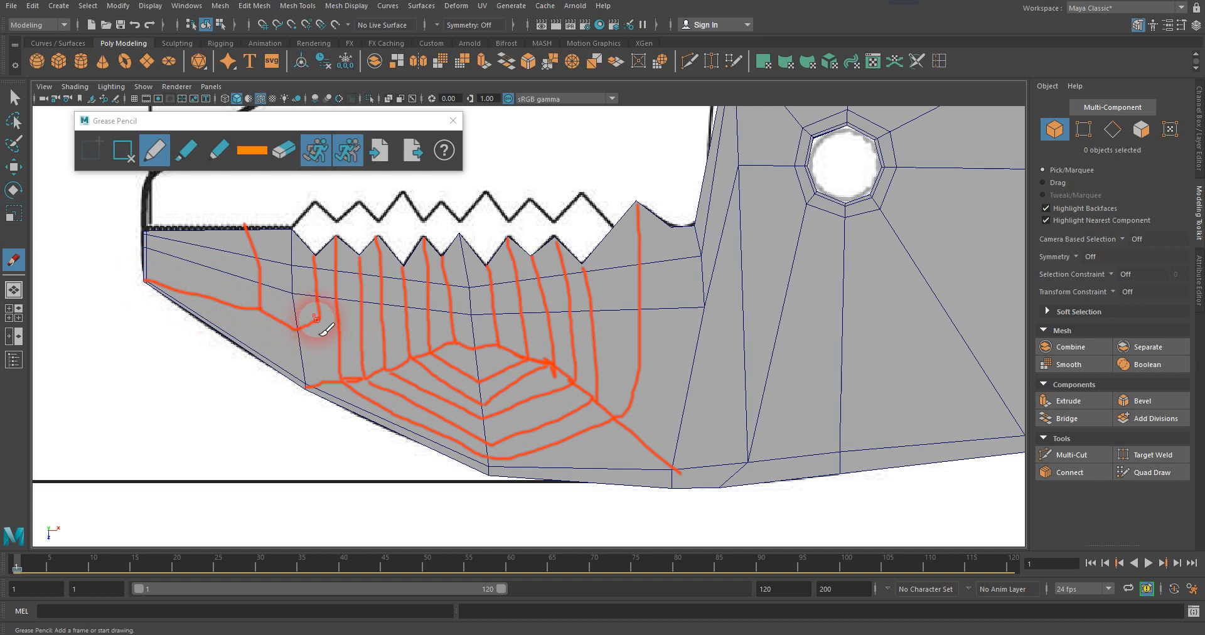
{"action": "left_click_drag", "start_coordinate": [319, 316], "coordinate": [337, 372]}
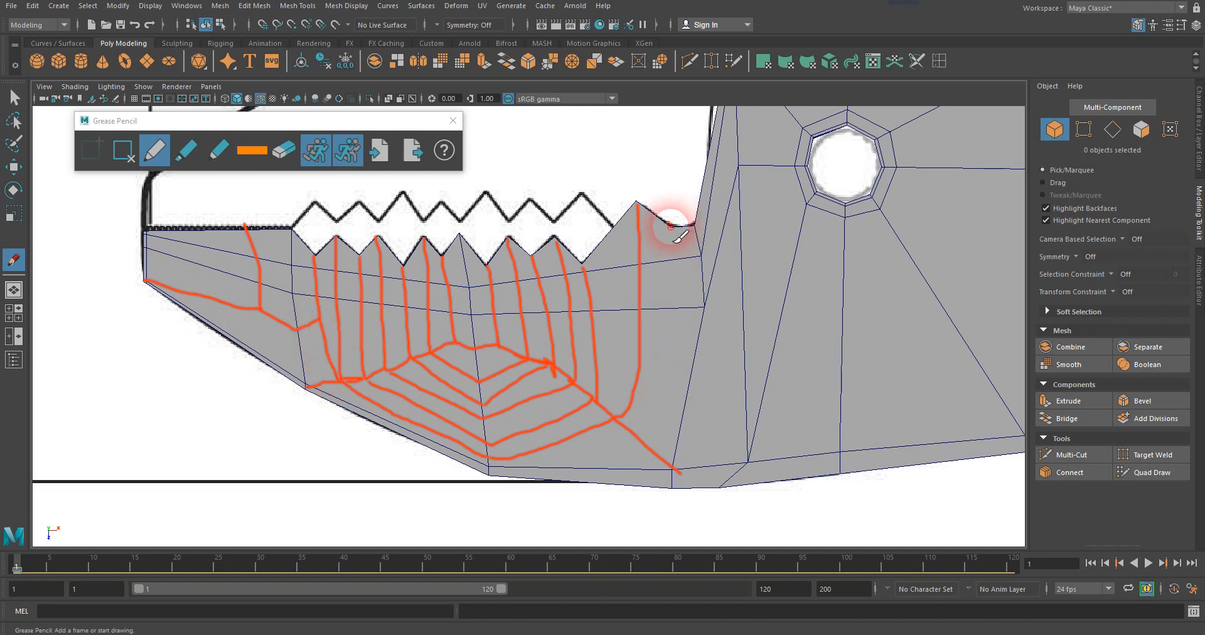
Sketch the flow lines behind the tall tooth, linking the curved notch to the loops and the jaw's inner edge to its lower edge.
{"action": "mouse_move", "coordinate": [670, 228]}
{"action": "left_mouse_down"}
{"action": "mouse_move", "coordinate": [671, 345]}
{"action": "mouse_move", "coordinate": [694, 366]}
{"action": "left_mouse_up"}
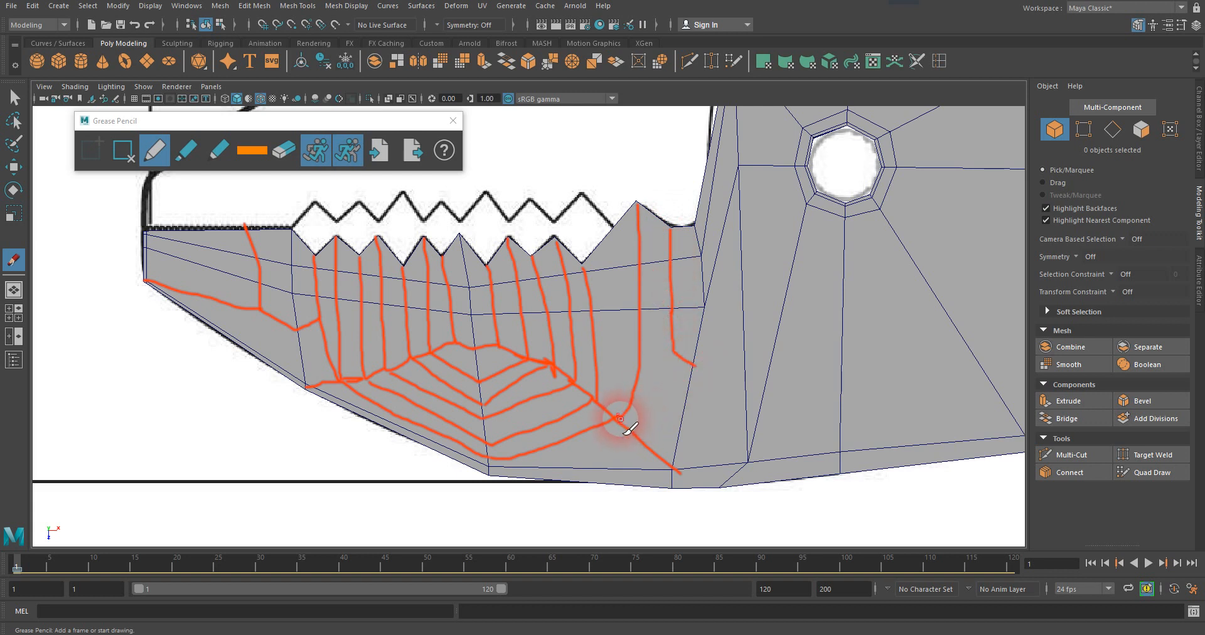
{"action": "left_click_drag", "start_coordinate": [627, 409], "coordinate": [670, 346]}
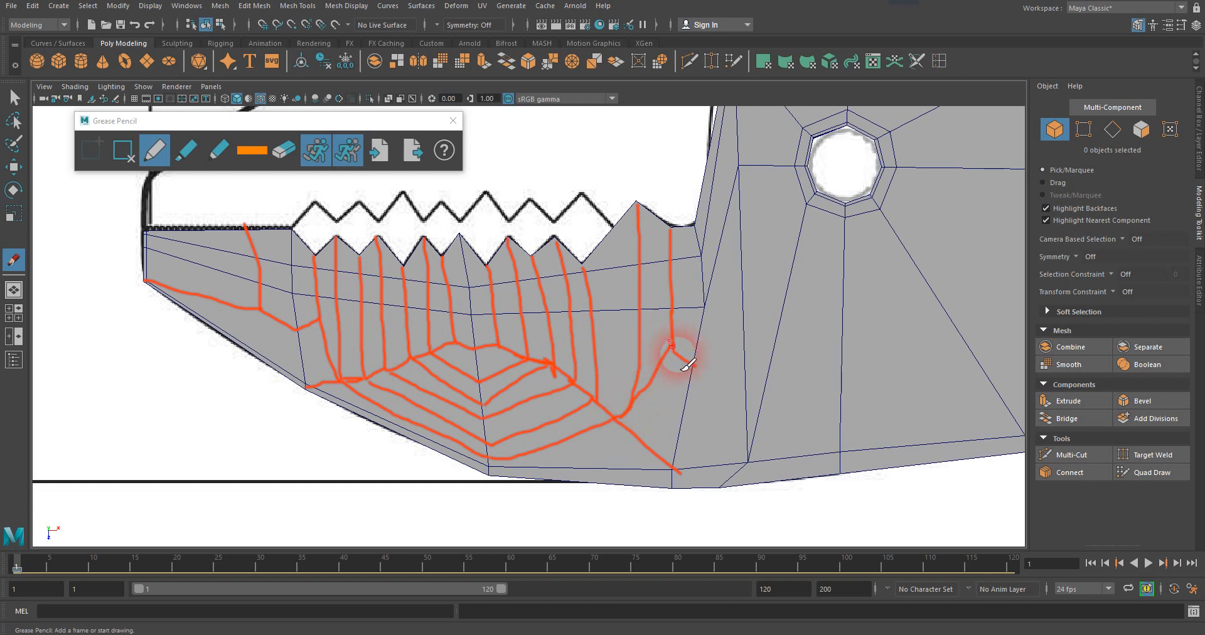
{"action": "left_click_drag", "start_coordinate": [695, 366], "coordinate": [717, 367]}
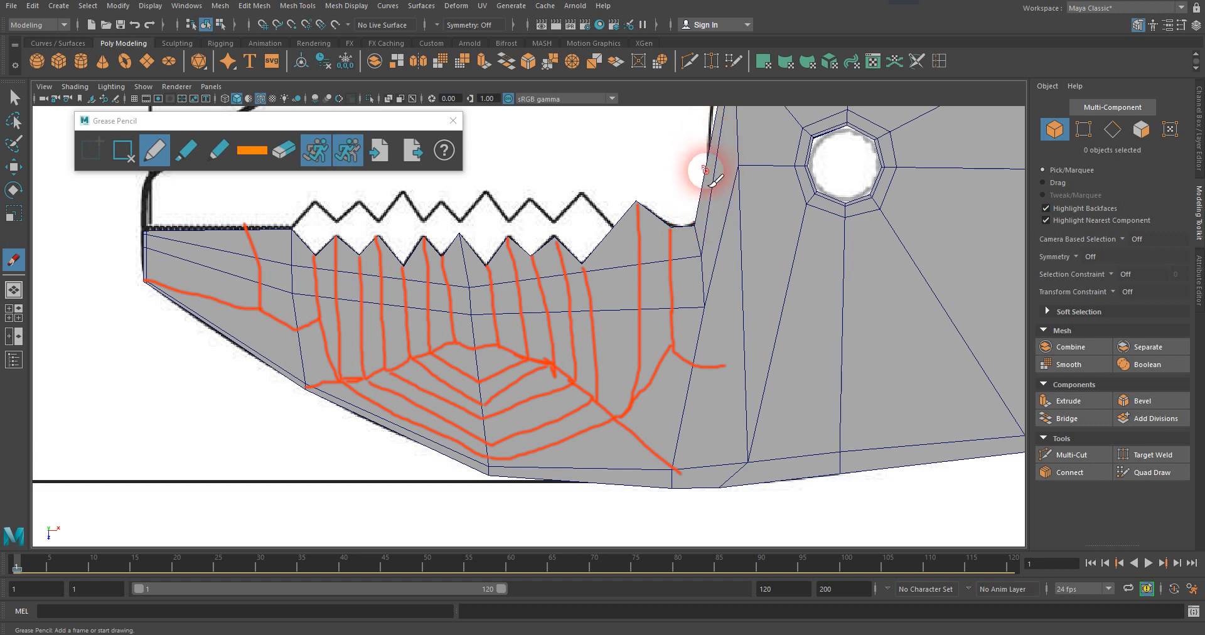
{"action": "mouse_move", "coordinate": [704, 170]}
{"action": "left_mouse_down"}
{"action": "mouse_move", "coordinate": [727, 227]}
{"action": "mouse_move", "coordinate": [723, 403]}
{"action": "mouse_move", "coordinate": [748, 462]}
{"action": "left_mouse_up"}
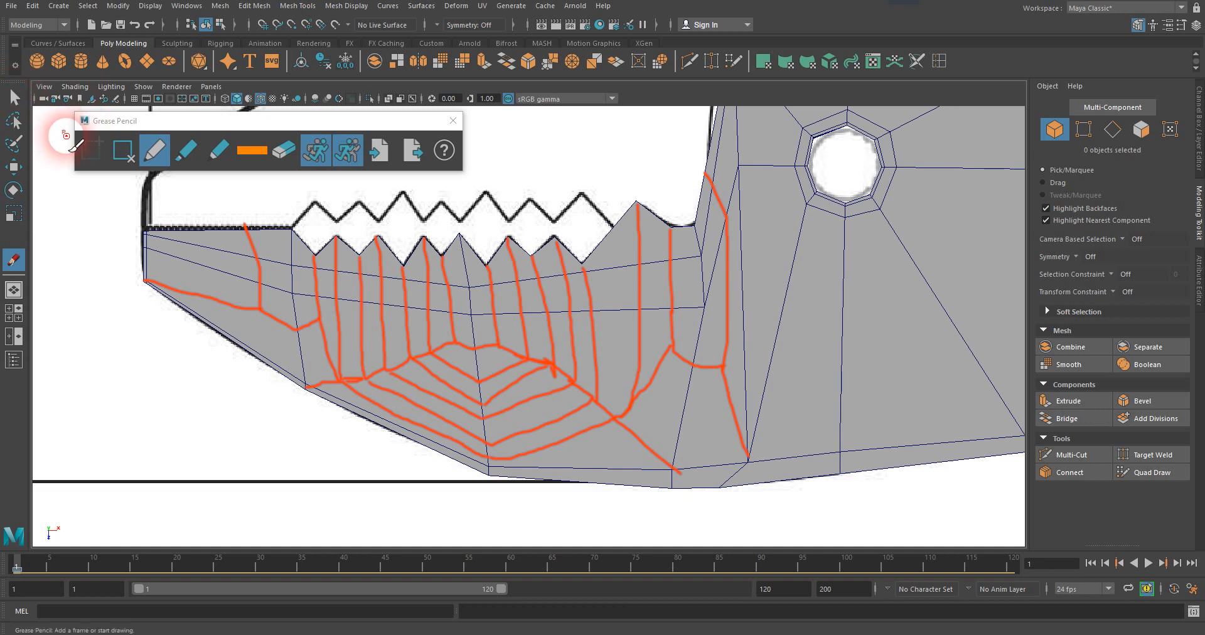
Switch to the Select Tool and frame the jaw with the whole edge-flow sketch in view.
{"action": "left_click", "coordinate": [16, 99]}
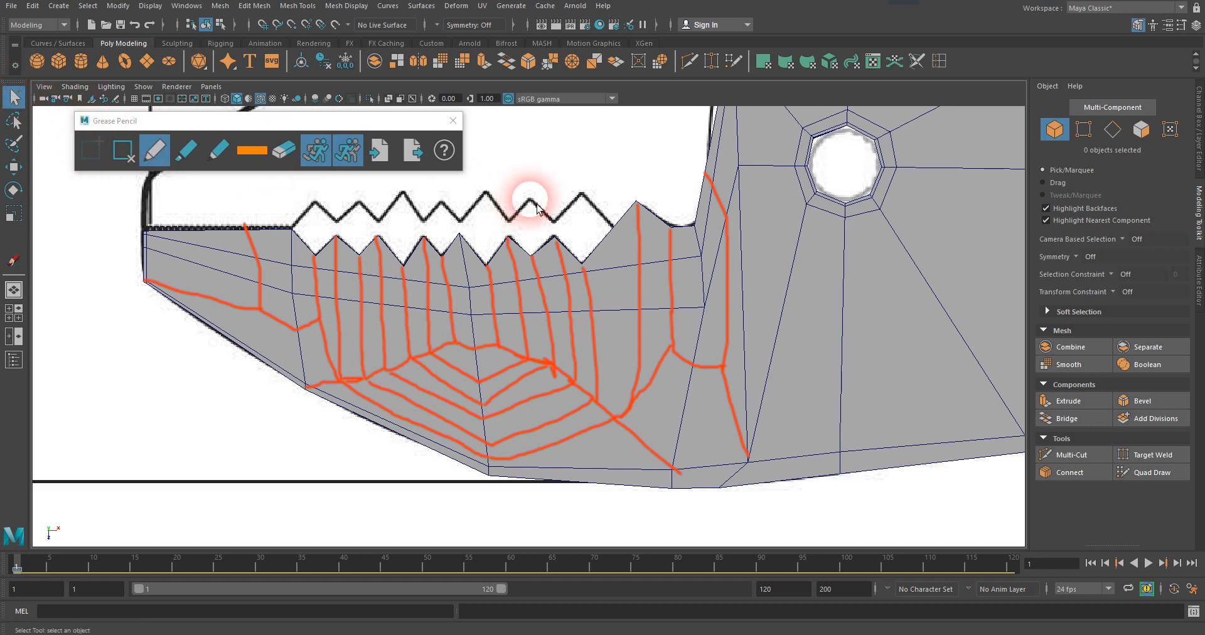
{"action": "mouse_move", "coordinate": [586, 227]}
{"action": "left_mouse_down", "text": "alt"}
{"action": "mouse_move", "coordinate": [606, 227]}
{"action": "mouse_move", "coordinate": [579, 231]}
{"action": "left_mouse_up", "text": "alt"}
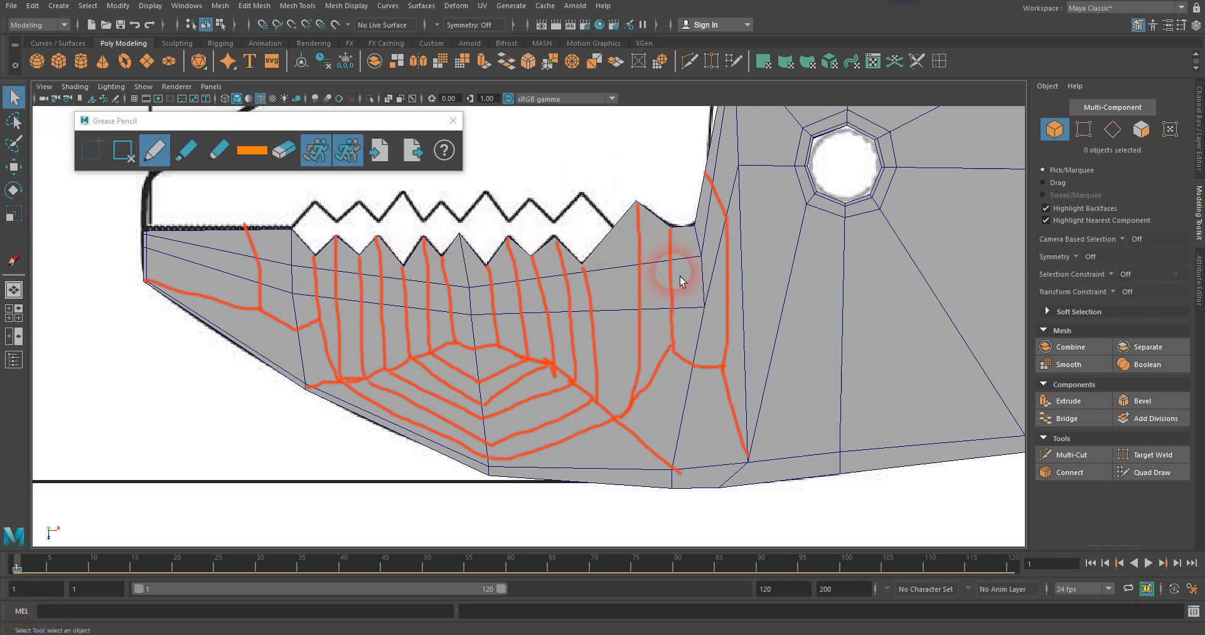
{"action": "scroll", "coordinate": [680, 271], "scroll_direction": "down", "scroll_amount": 5}
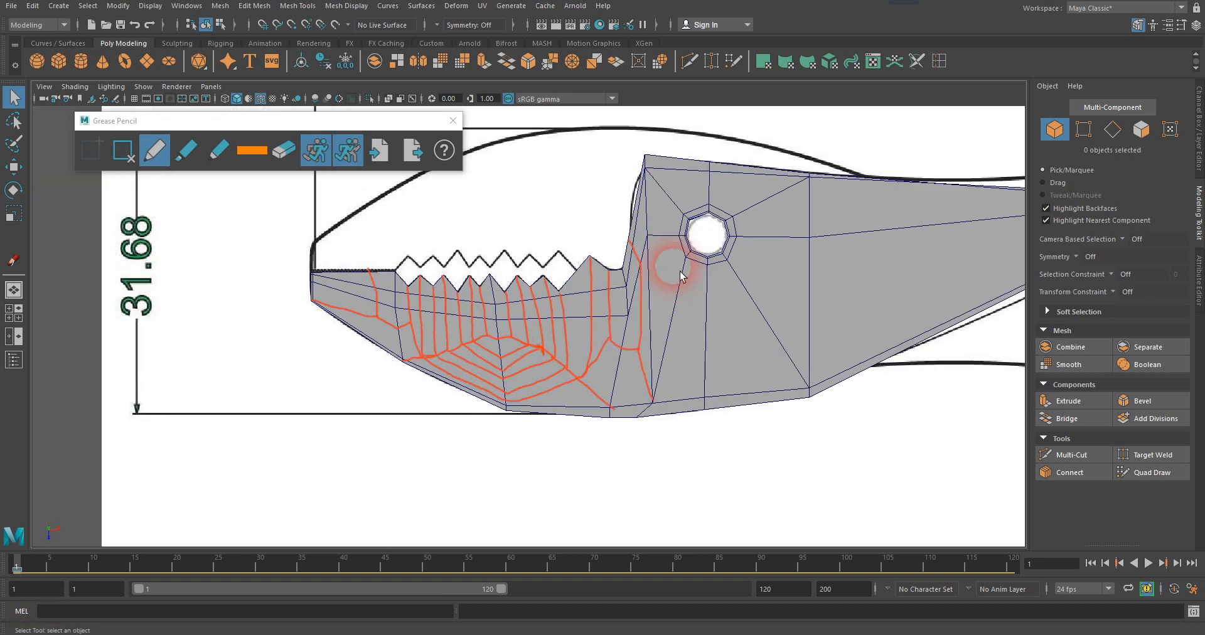
{"action": "scroll", "coordinate": [680, 271], "scroll_direction": "up", "scroll_amount": 1}
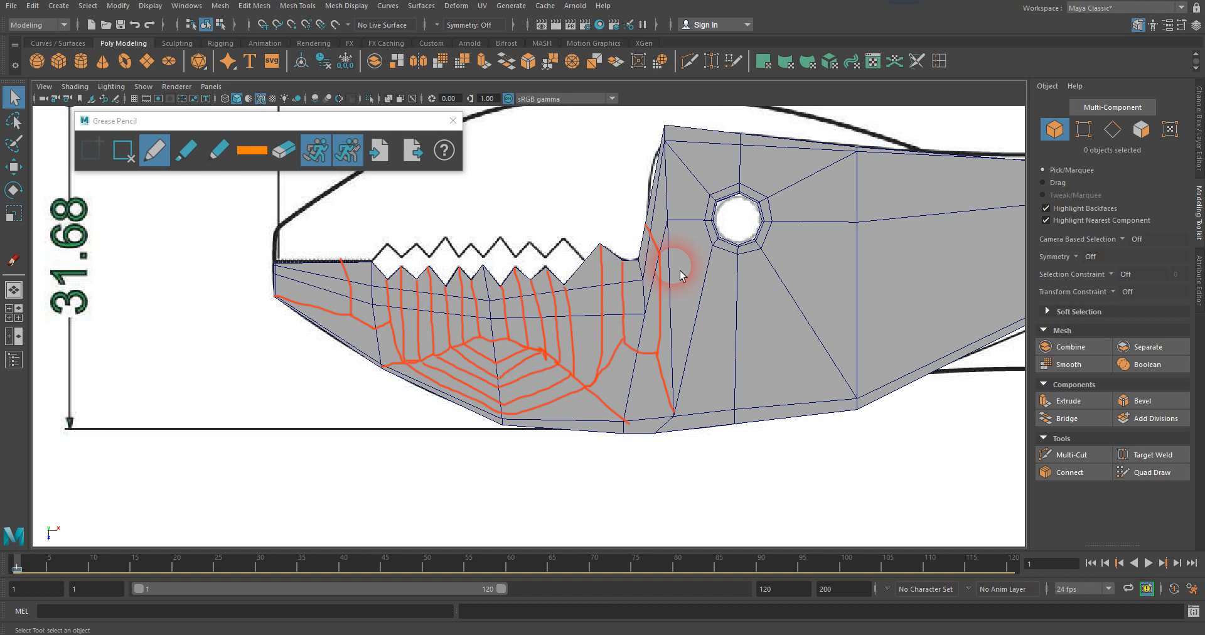
{"action": "scroll", "coordinate": [679, 270], "scroll_direction": "up", "scroll_amount": 1}
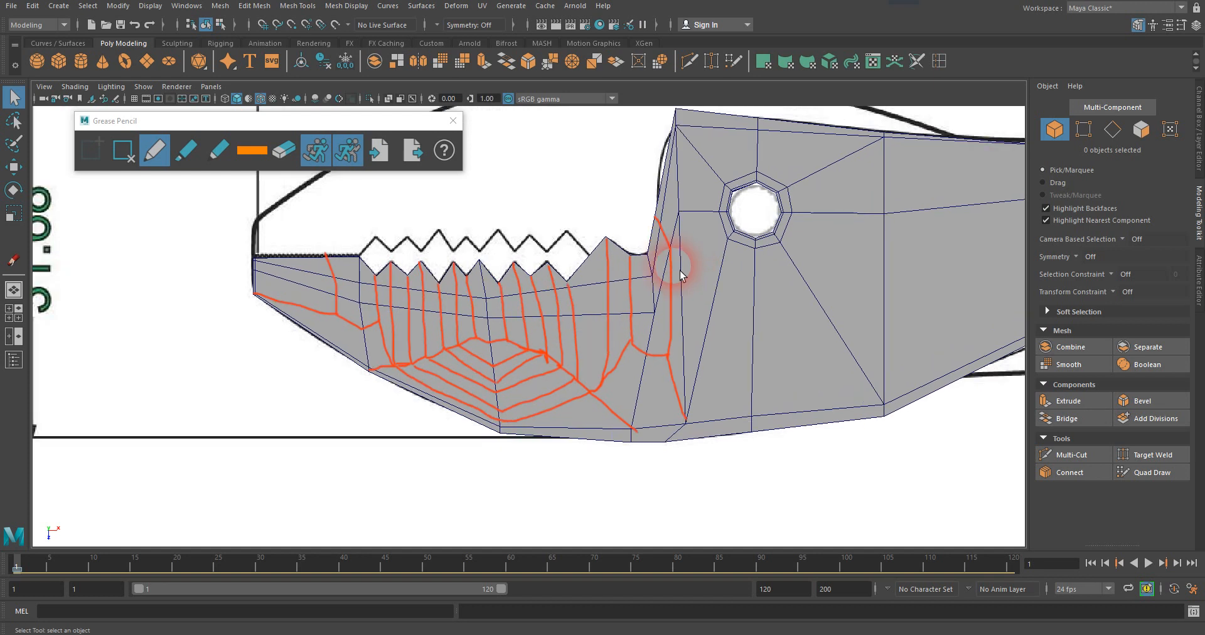
{"action": "scroll", "coordinate": [680, 270], "scroll_direction": "up", "scroll_amount": 1}
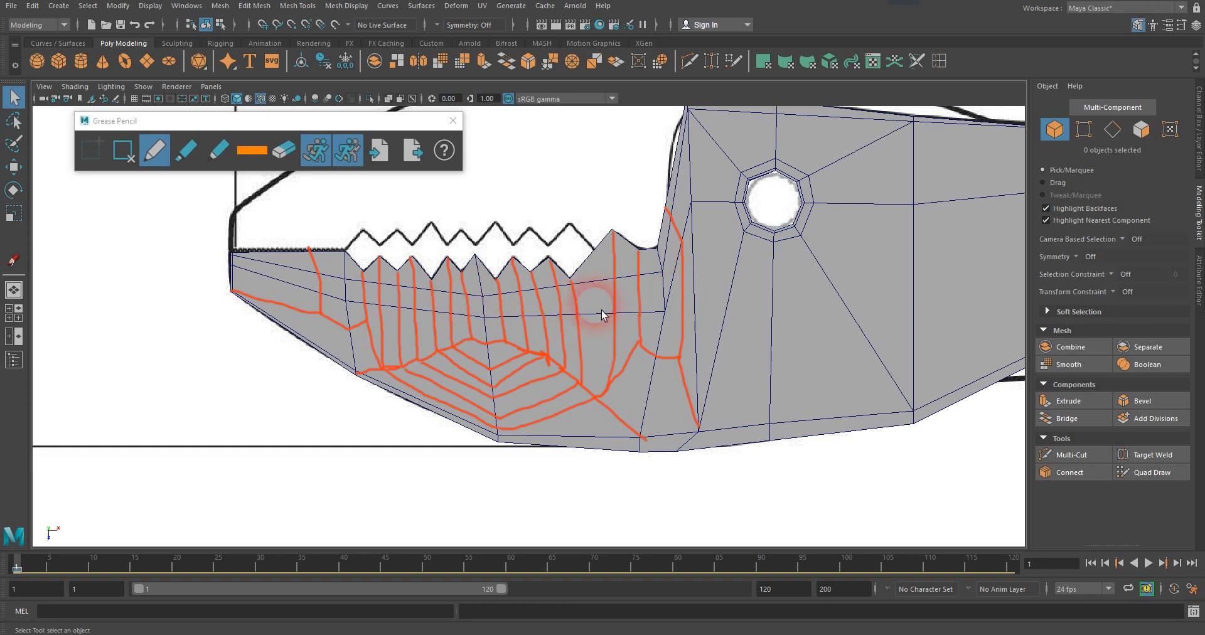
Multi-Cut an edge from the innermost sketched loop's crest on the middle vertical edge to the rear vertex on the jaw's lower inner edge.
{"action": "scroll", "coordinate": [560, 314], "scroll_direction": "down", "scroll_amount": 5}
{"action": "scroll", "coordinate": [573, 300], "scroll_direction": "up", "scroll_amount": 4}
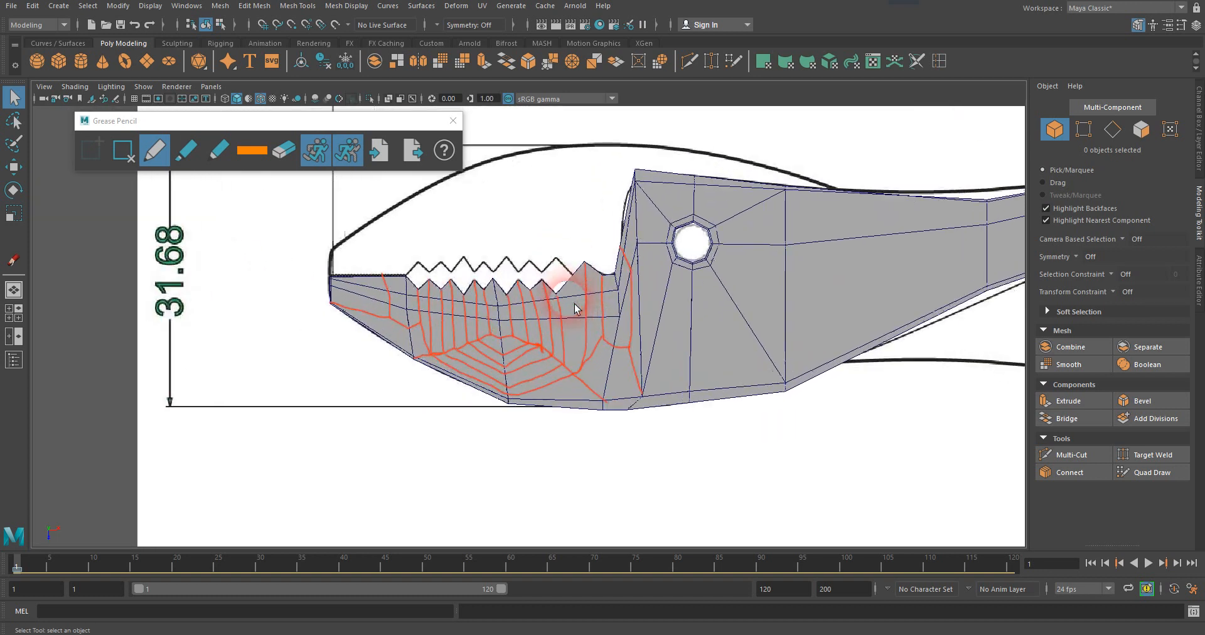
{"action": "scroll", "coordinate": [575, 309], "scroll_direction": "up", "scroll_amount": 1}
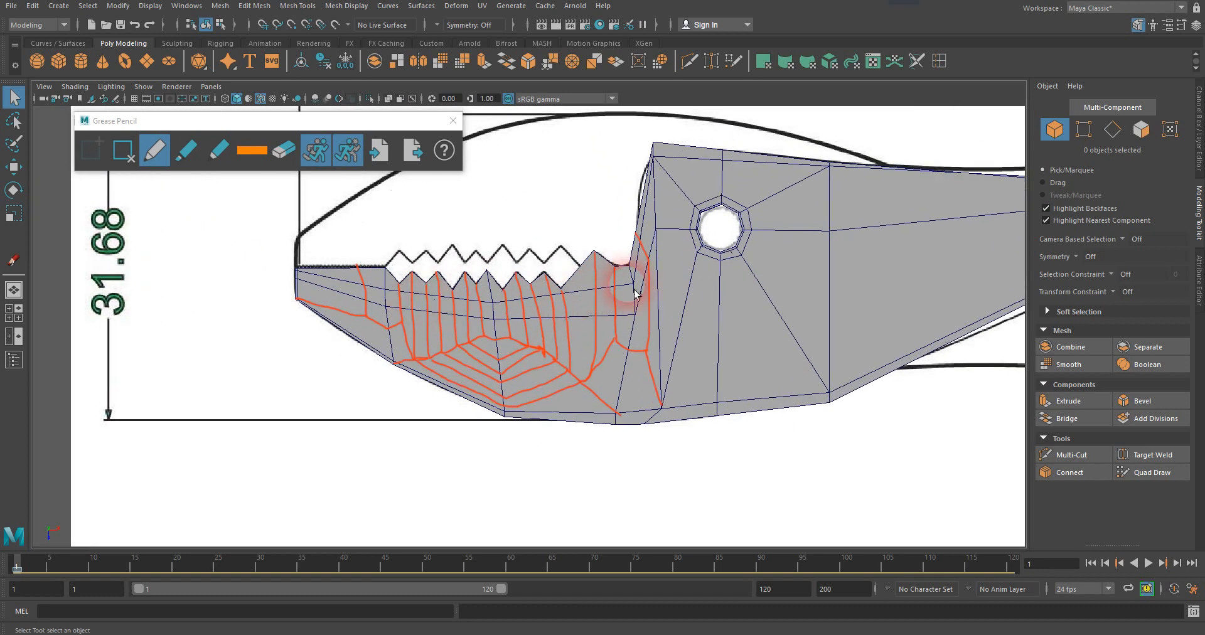
{"action": "scroll", "coordinate": [544, 337], "scroll_direction": "up", "scroll_amount": 3}
{"action": "scroll", "coordinate": [545, 335], "scroll_direction": "up", "scroll_amount": 1}
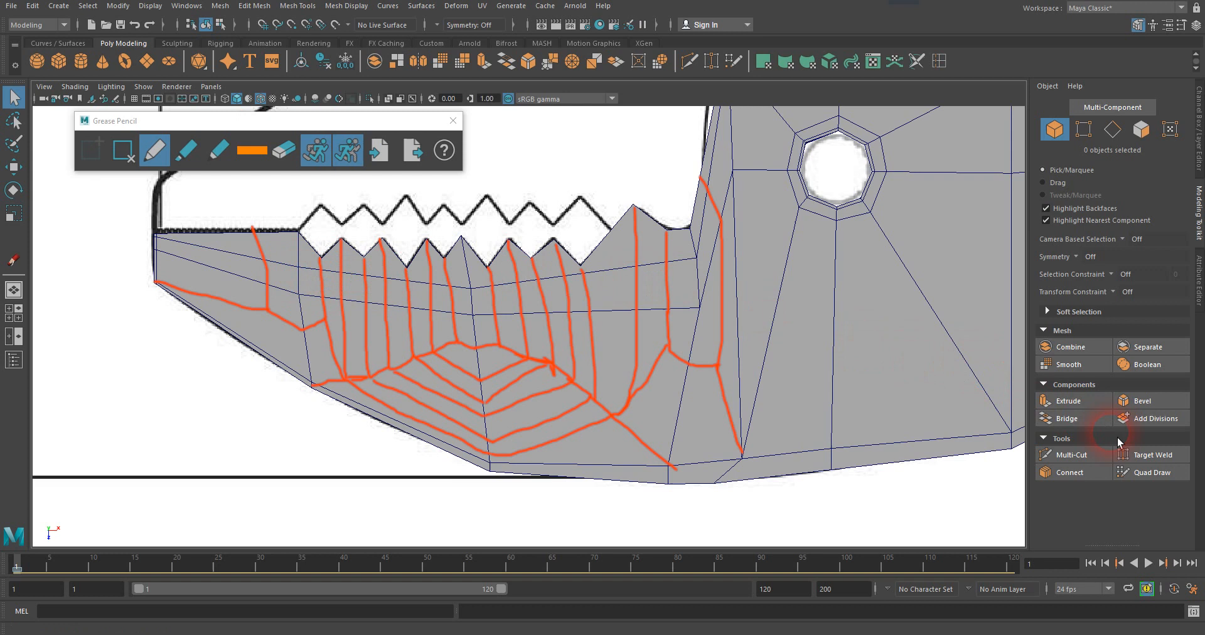
{"action": "left_click", "coordinate": [1087, 456]}
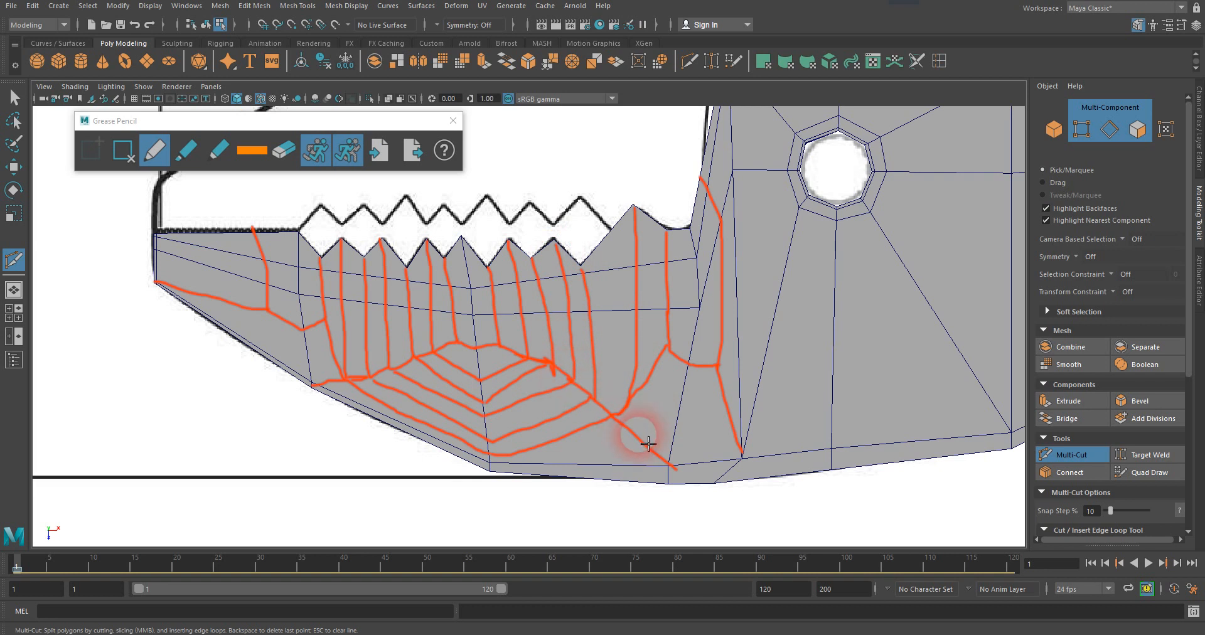
{"action": "left_click", "coordinate": [673, 471]}
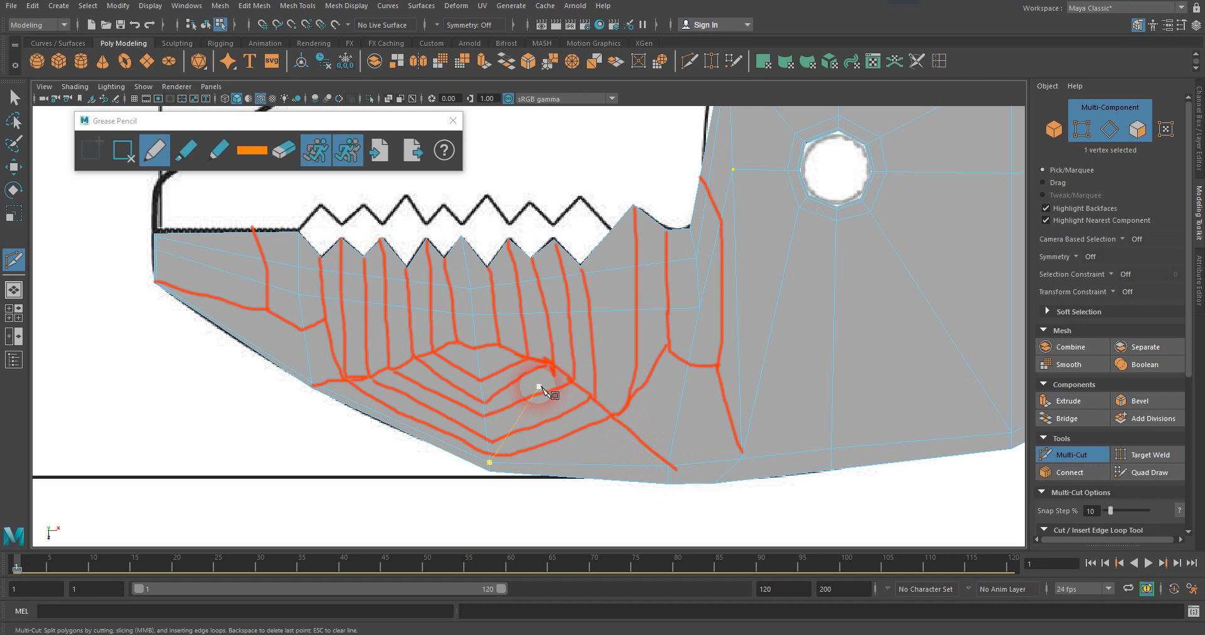
{"action": "key", "text": "Escape"}
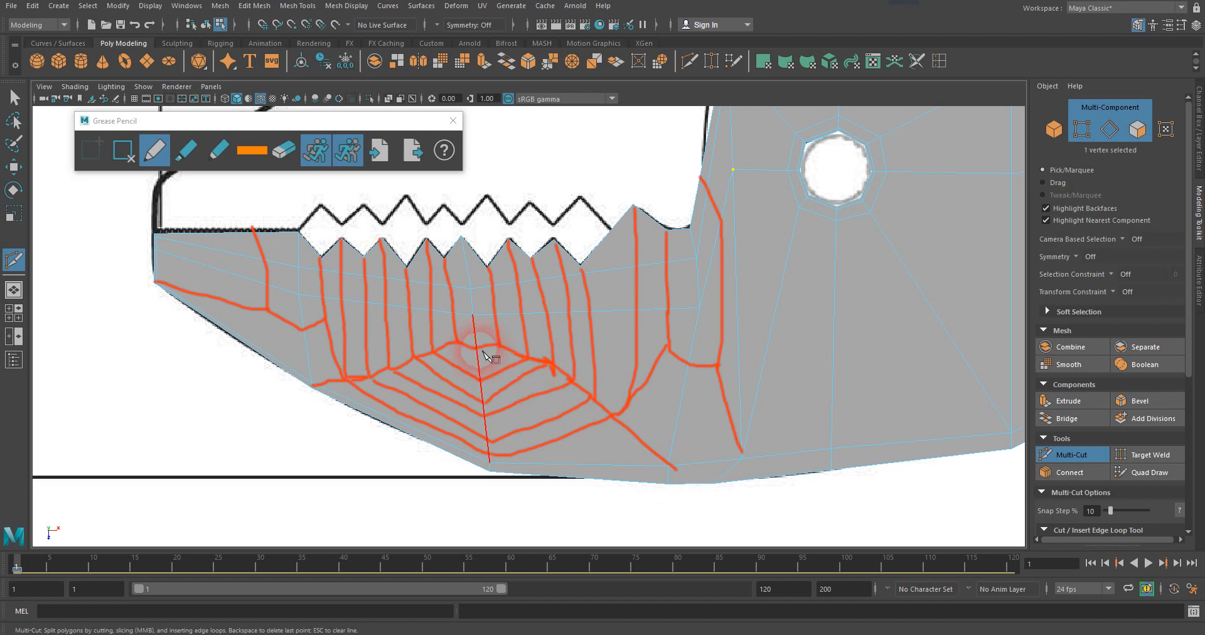
{"action": "left_click", "coordinate": [477, 350]}
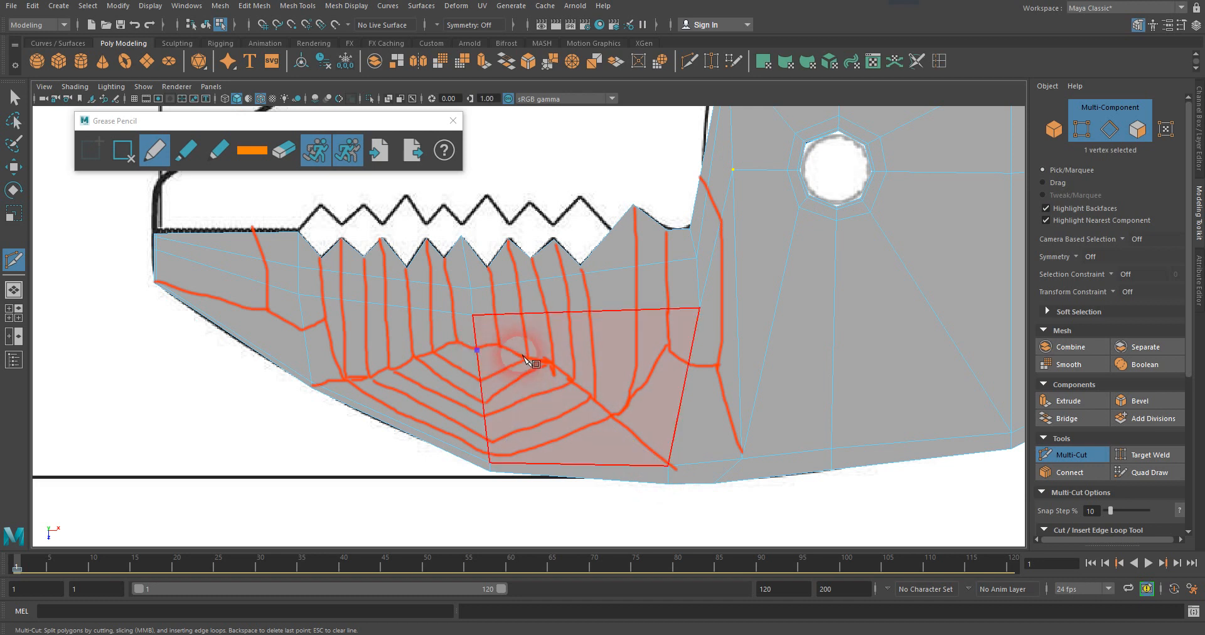
{"action": "left_click", "coordinate": [669, 466]}
{"action": "key", "text": "Return"}
{"action": "left_click", "coordinate": [667, 466]}
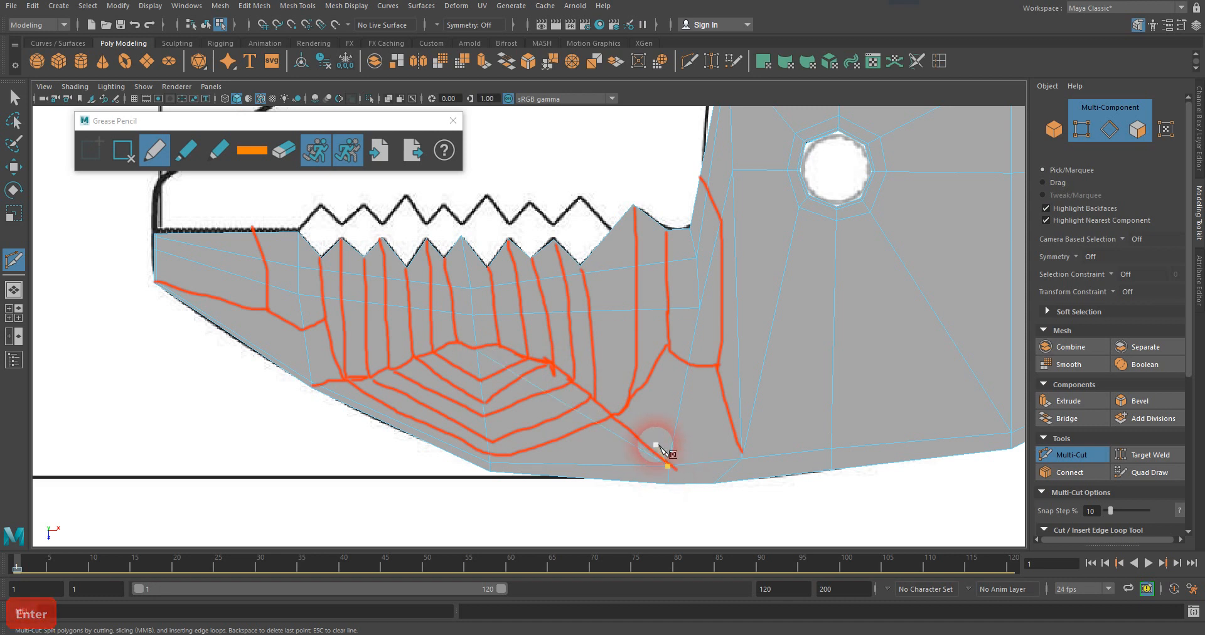
{"action": "key", "text": "ctrl+z"}
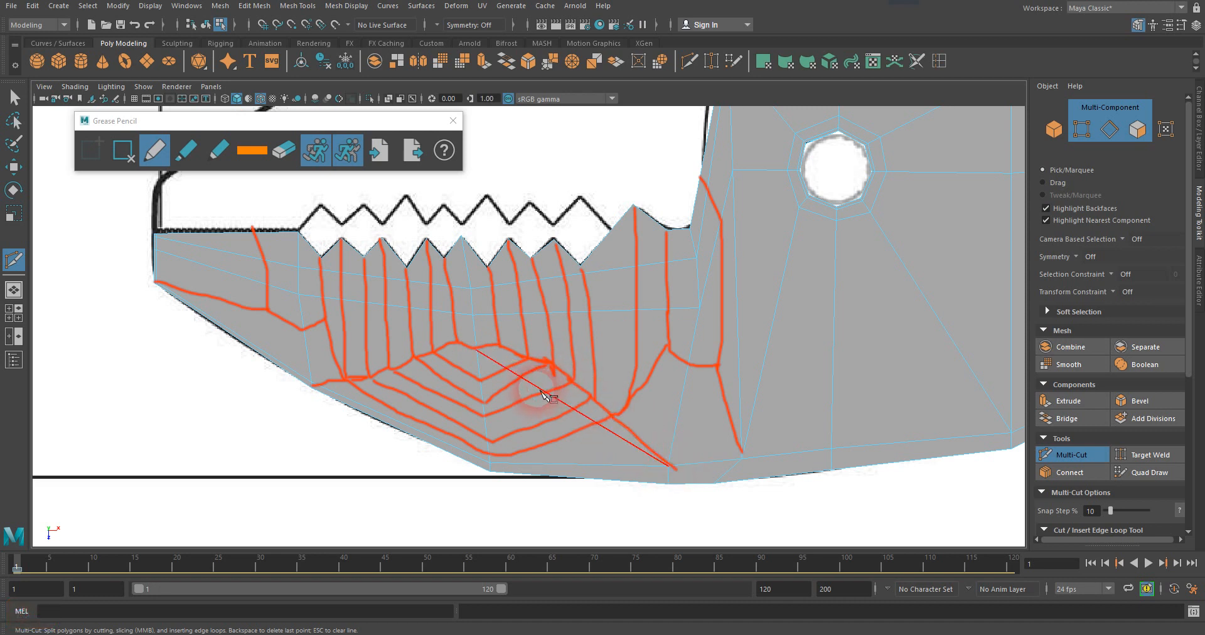
Cut an edge from the same point on the middle vertical edge to the front corner vertex on the jaw's lower edge.
{"action": "left_click", "coordinate": [476, 350]}
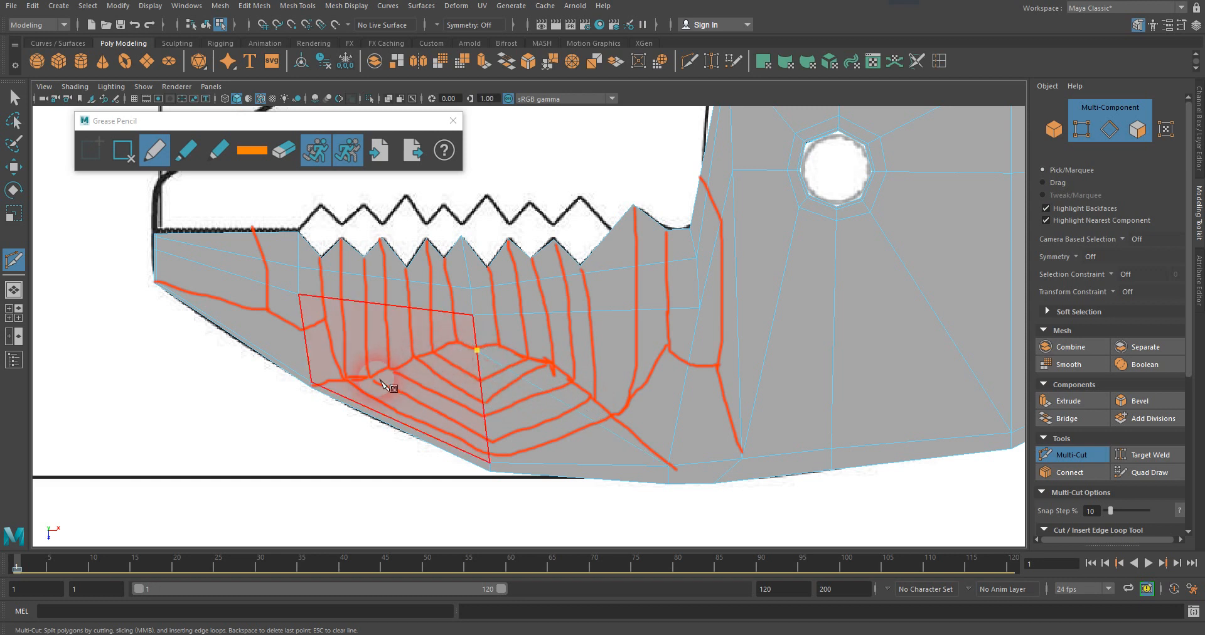
{"action": "left_click", "coordinate": [320, 383]}
{"action": "key", "text": "Return"}
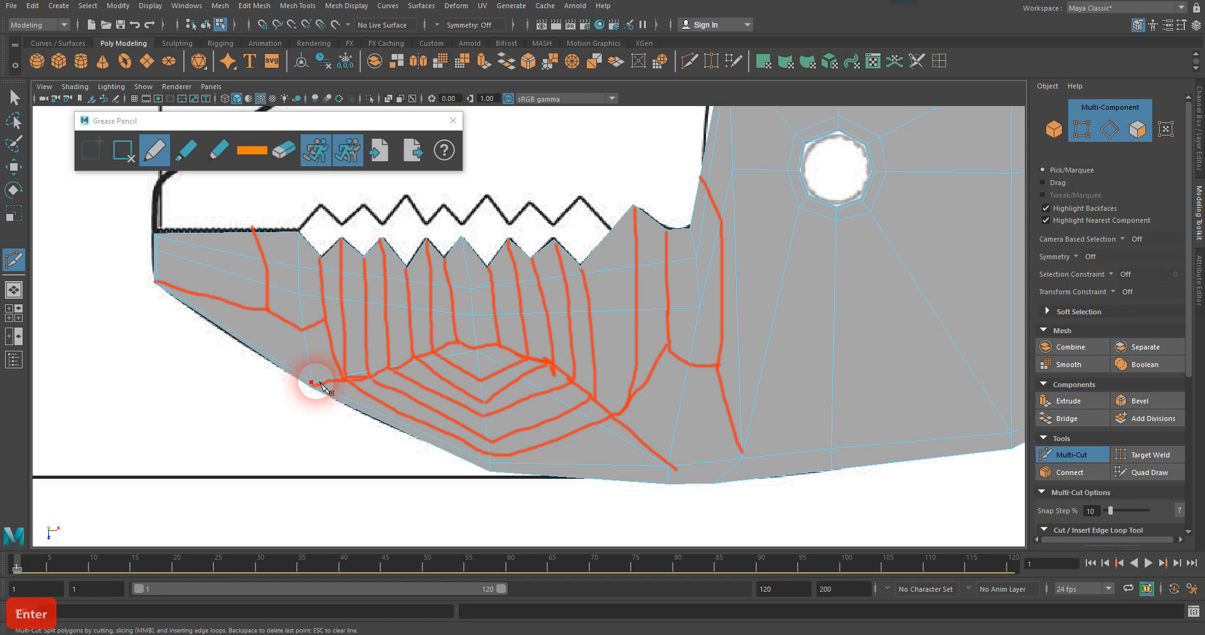
{"action": "left_click", "coordinate": [477, 349]}
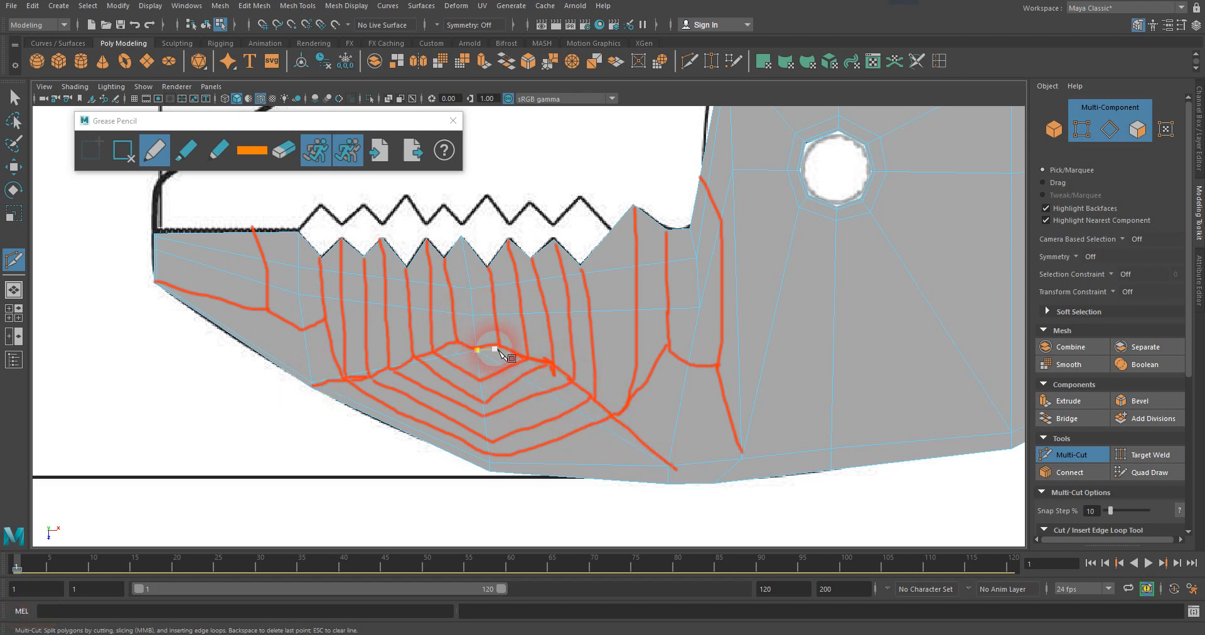
{"action": "key", "text": "ctrl+z"}
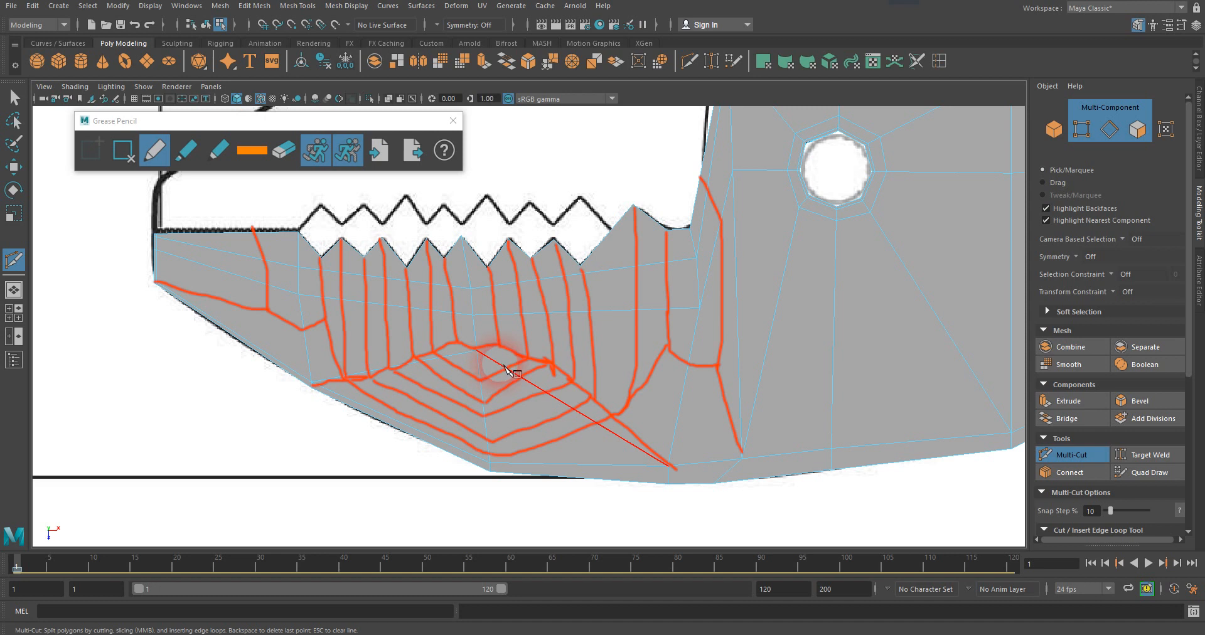
Cut an edge from the valley just behind the middle tooth to the rear diagonal, and raise its end vertex onto the sketched loop.
{"action": "left_click", "coordinate": [491, 274]}
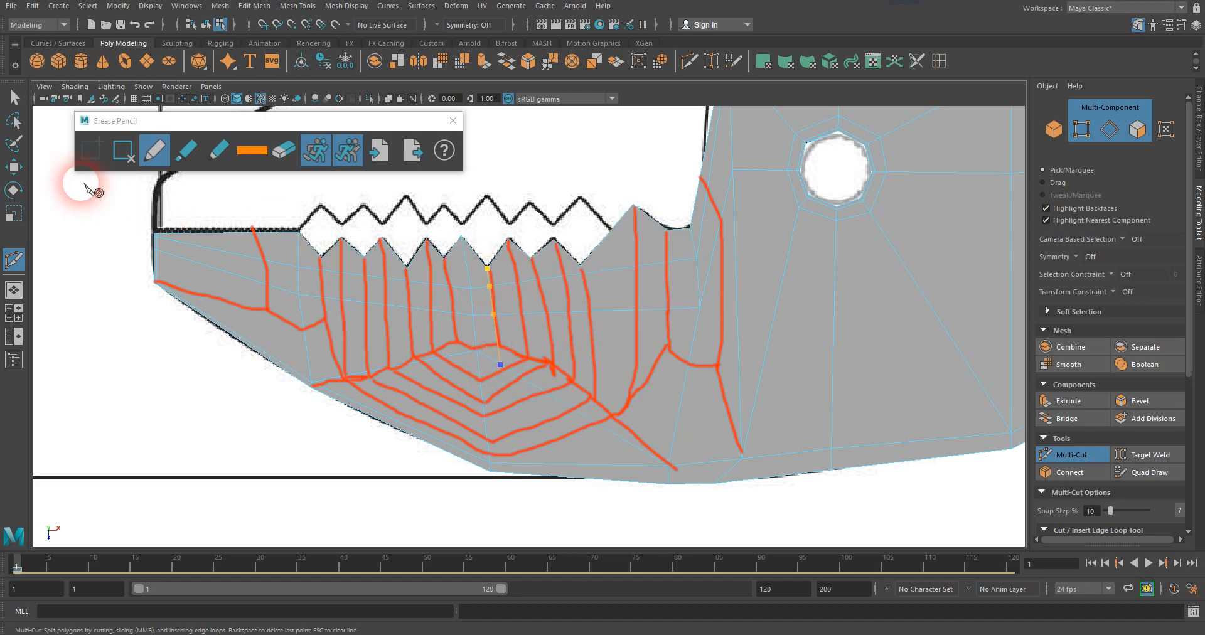
{"action": "key", "text": "Return"}
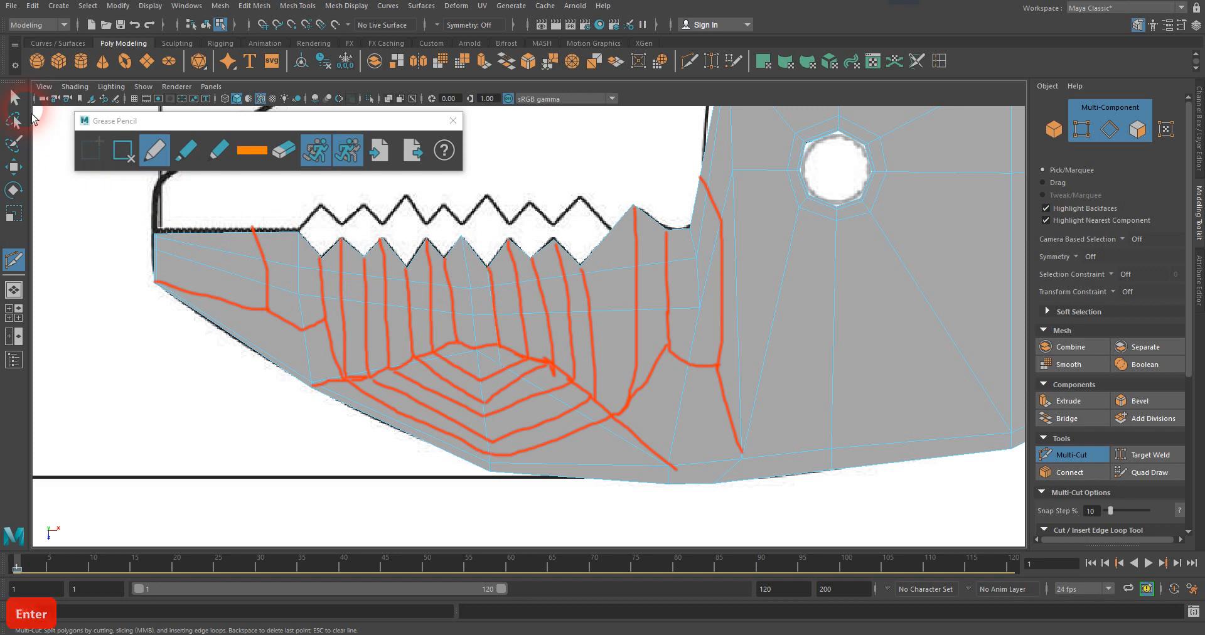
{"action": "left_click", "coordinate": [14, 97]}
{"action": "left_click", "coordinate": [500, 364]}
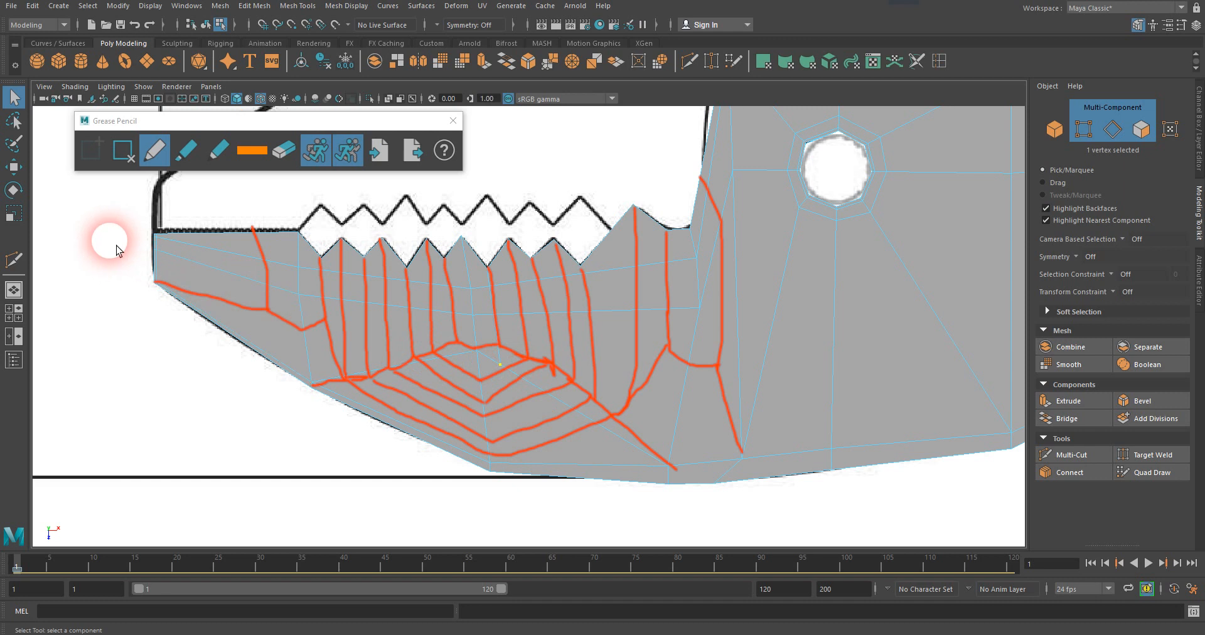
{"action": "left_click", "coordinate": [14, 166]}
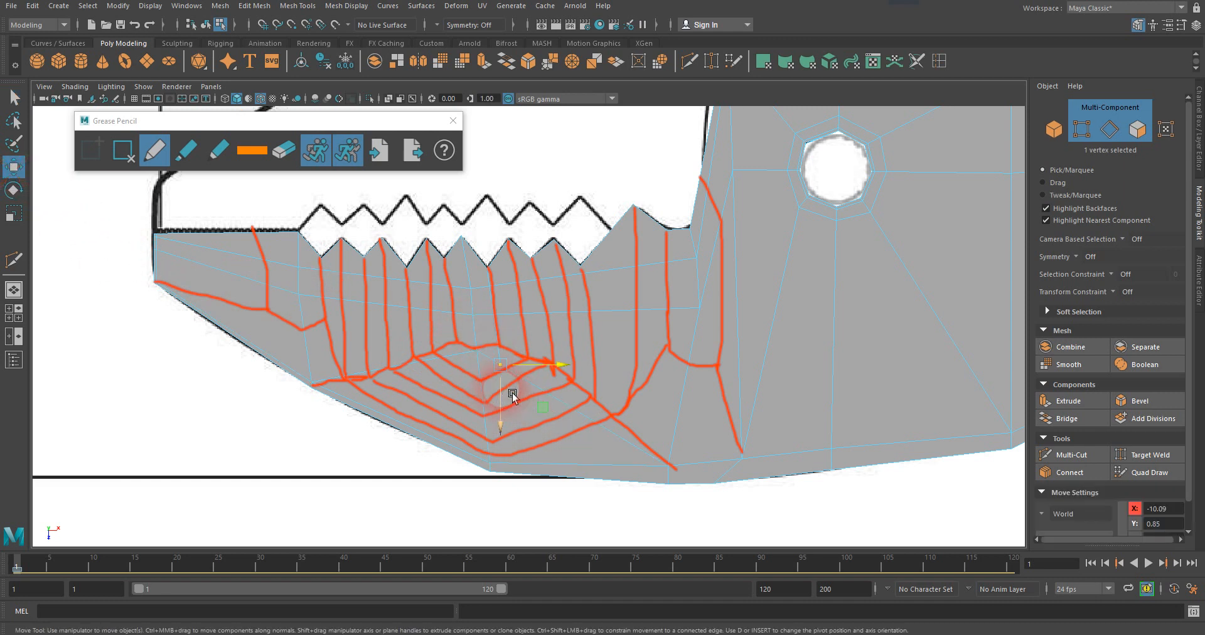
{"action": "left_click_drag", "start_coordinate": [511, 395], "coordinate": [509, 375]}
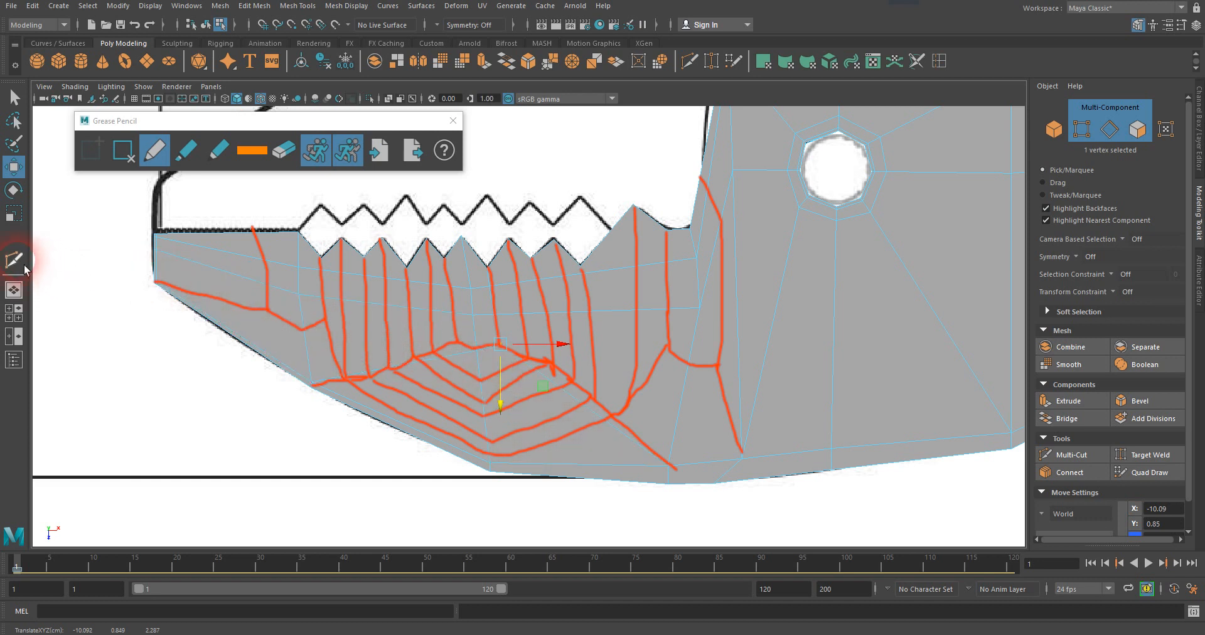
Cut an edge from the valley just in front of the middle tooth to the front diagonal, and move its end vertex onto the sketched loop.
{"action": "left_click", "coordinate": [22, 266]}
{"action": "left_click", "coordinate": [510, 365]}
{"action": "key", "text": "Escape"}
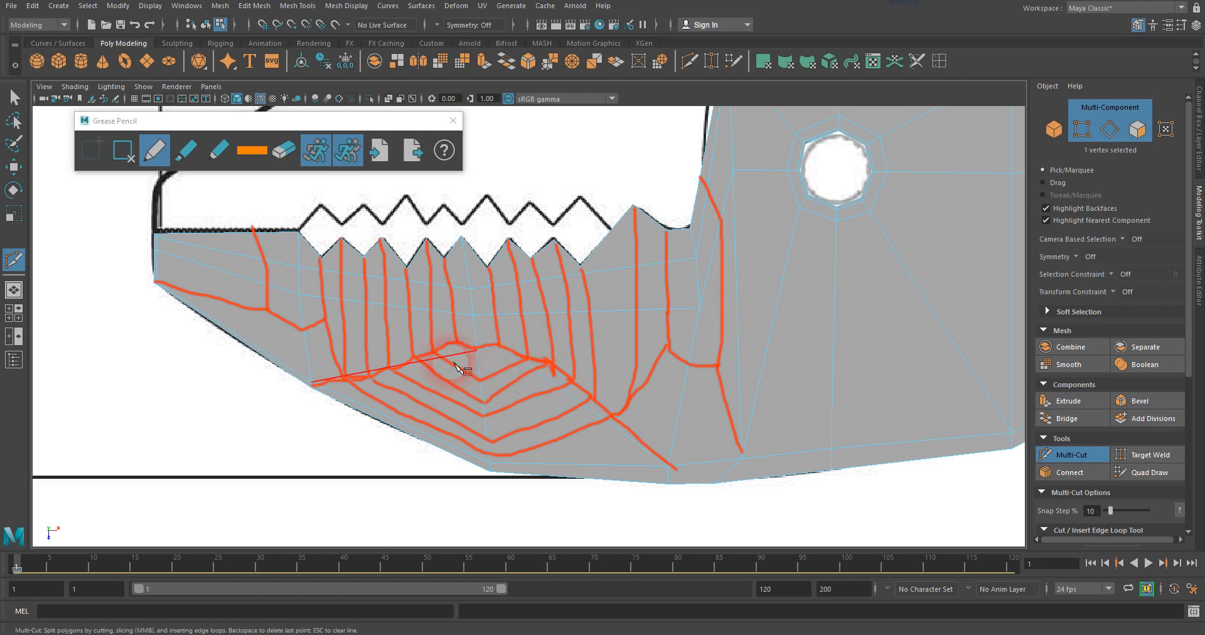
{"action": "left_click", "coordinate": [444, 259]}
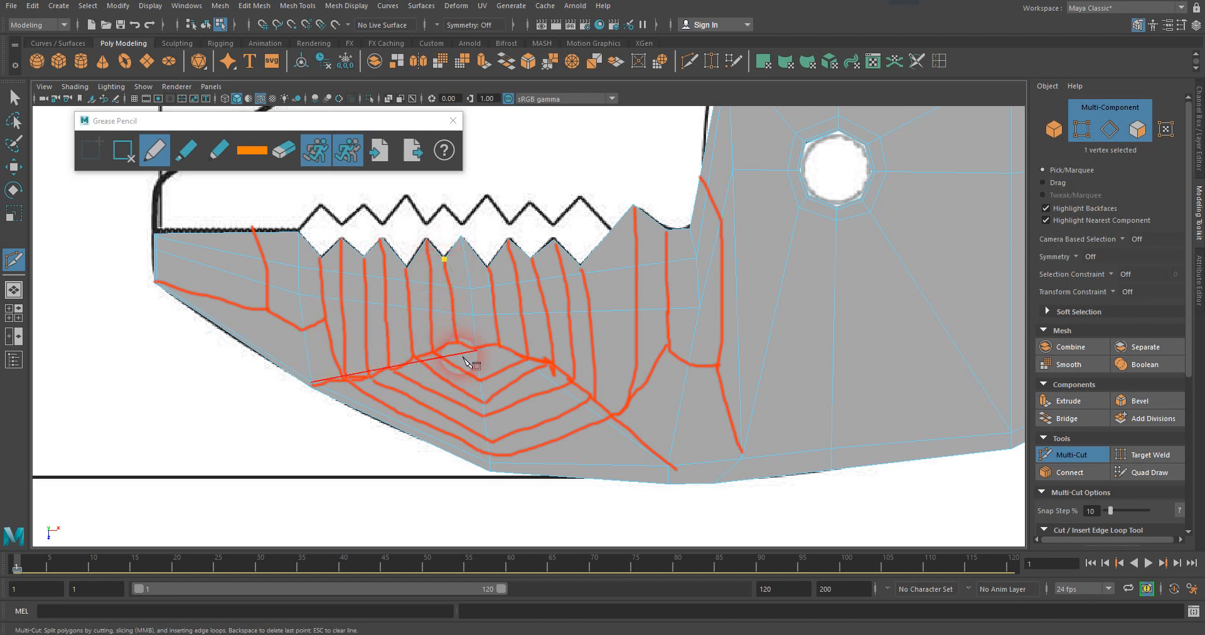
{"action": "key", "text": "Return"}
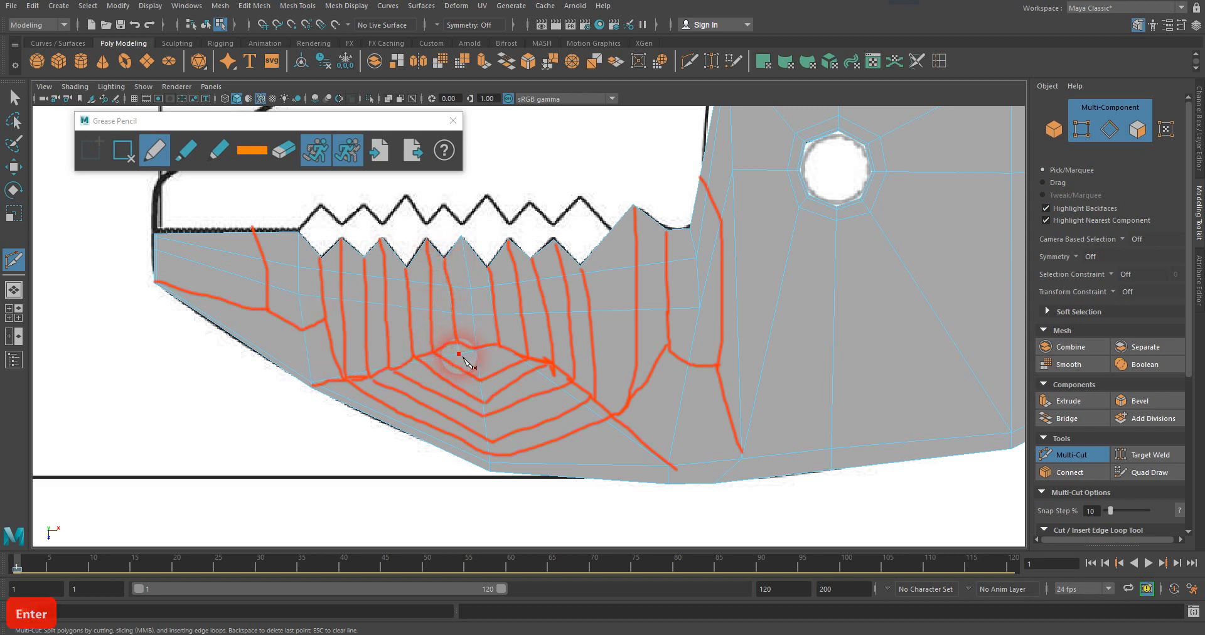
{"action": "left_click", "coordinate": [15, 99]}
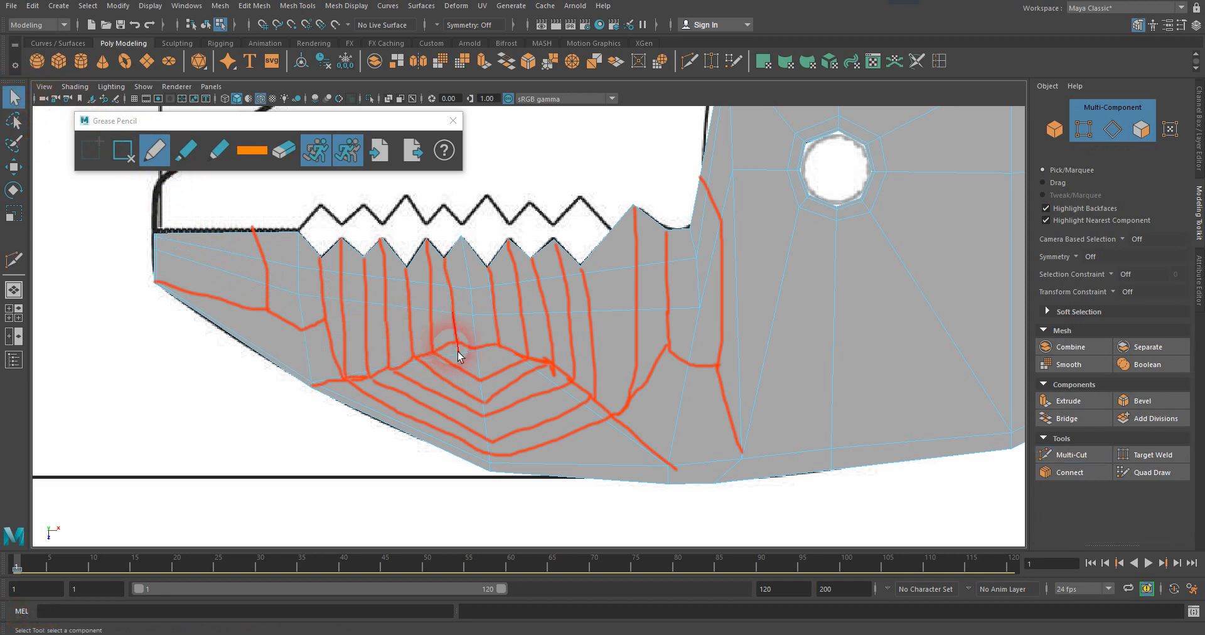
{"action": "right_click_drag", "start_coordinate": [467, 363], "coordinate": [416, 329]}
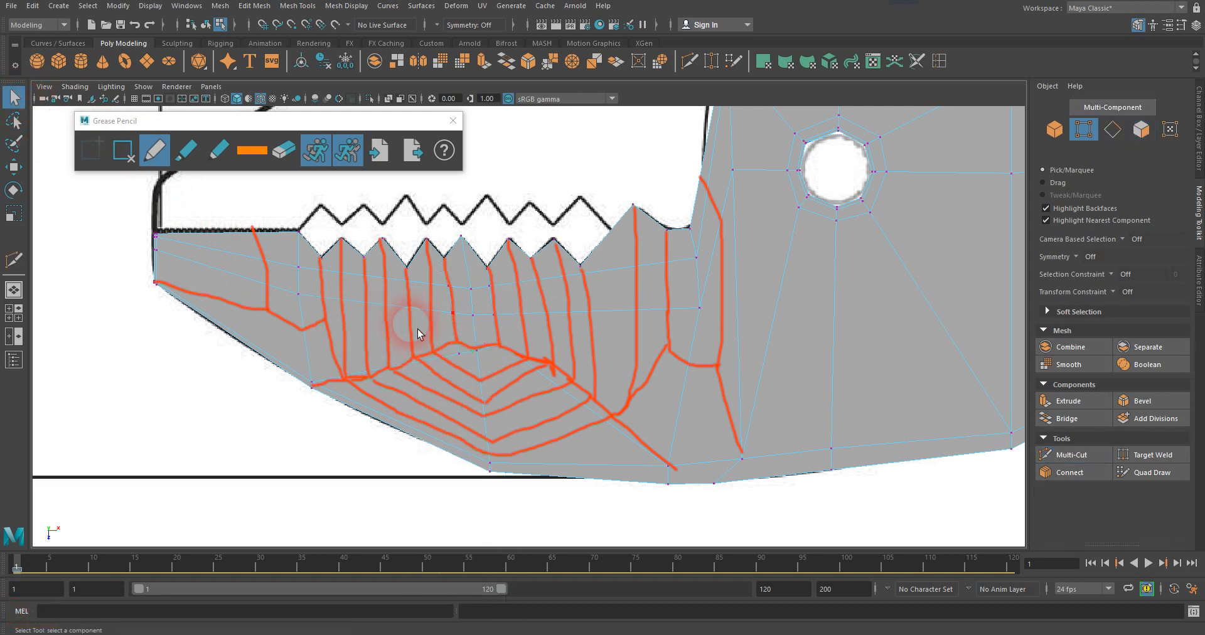
{"action": "left_click", "coordinate": [14, 166]}
{"action": "left_click_drag", "start_coordinate": [456, 371], "coordinate": [500, 347]}
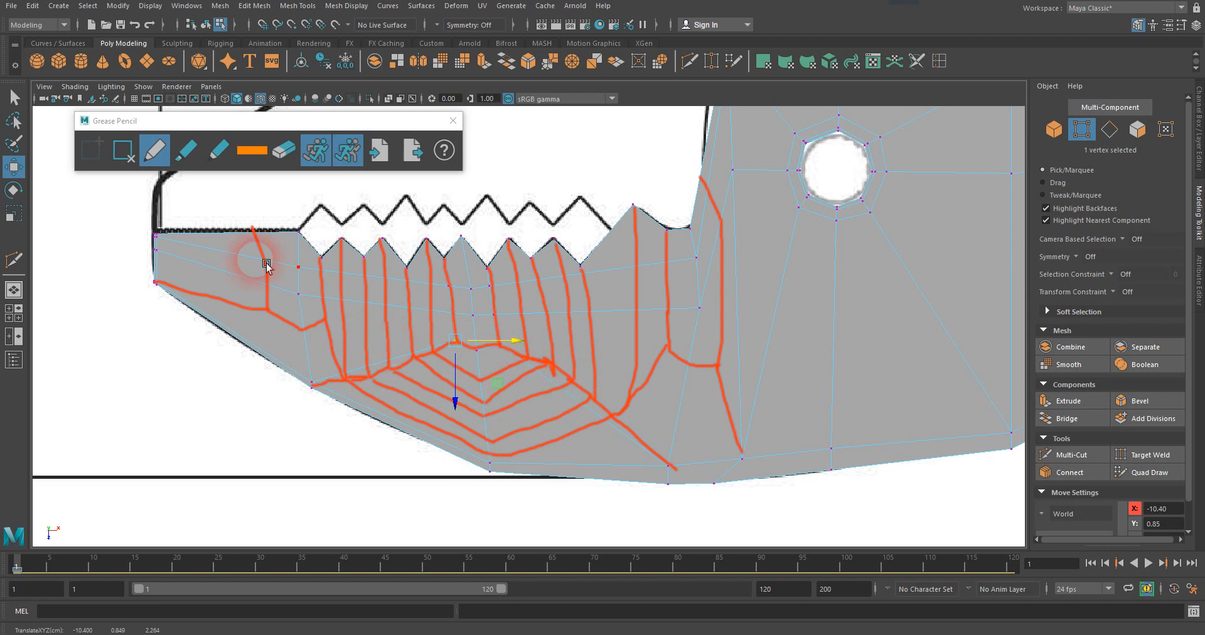
Cut the innermost U-shaped loop from the peak behind the middle tooth, through both diagonals and the middle edge, to the peak in front.
{"action": "left_click", "coordinate": [21, 266]}
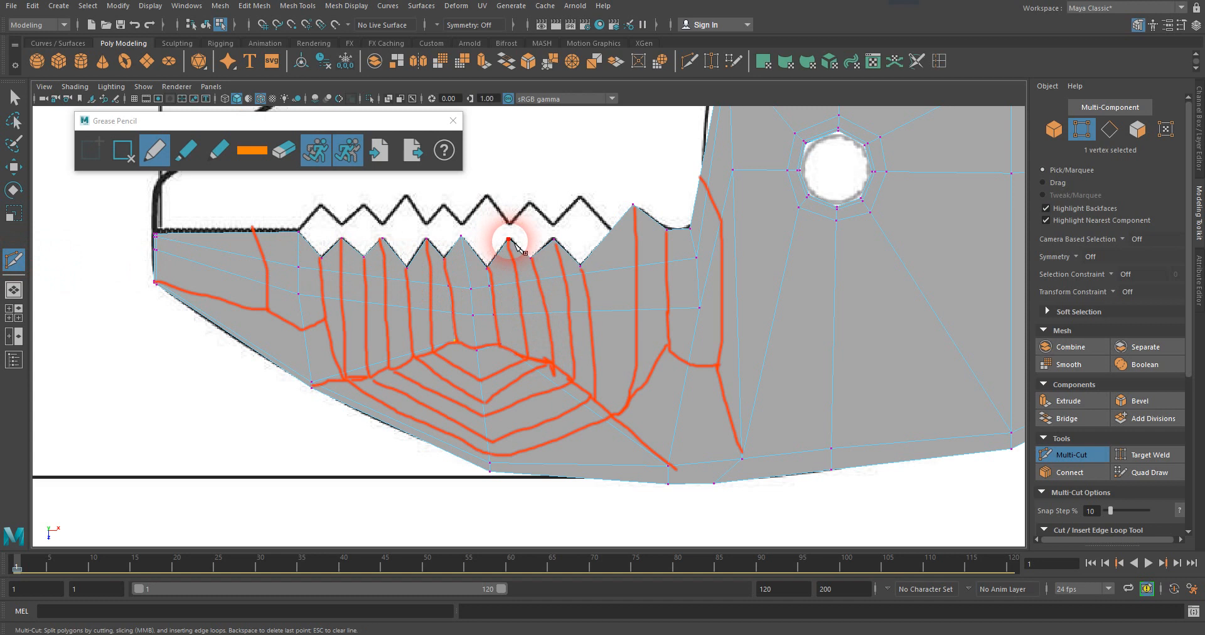
{"action": "left_click", "coordinate": [523, 360]}
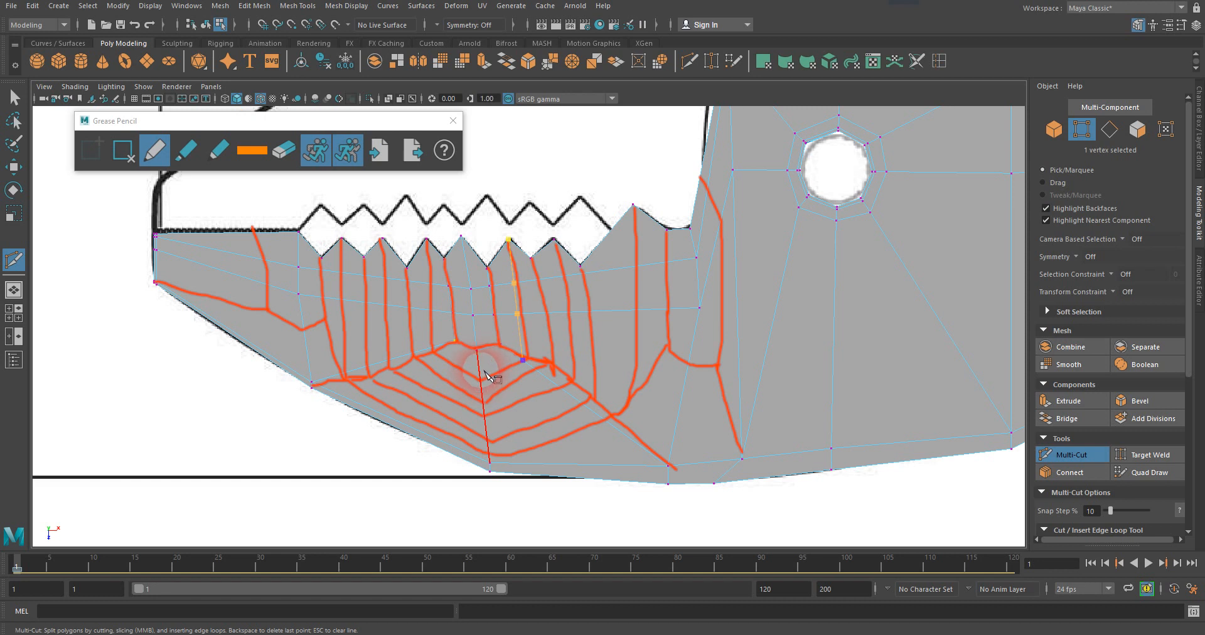
{"action": "left_click", "coordinate": [481, 373]}
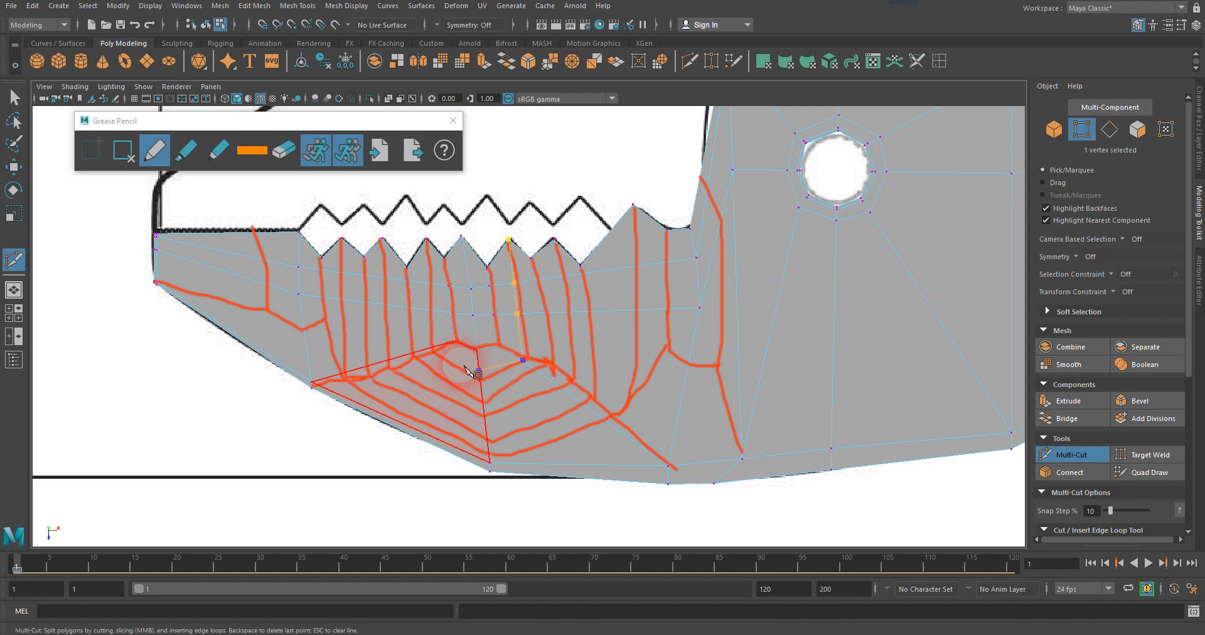
{"action": "left_click", "coordinate": [433, 347]}
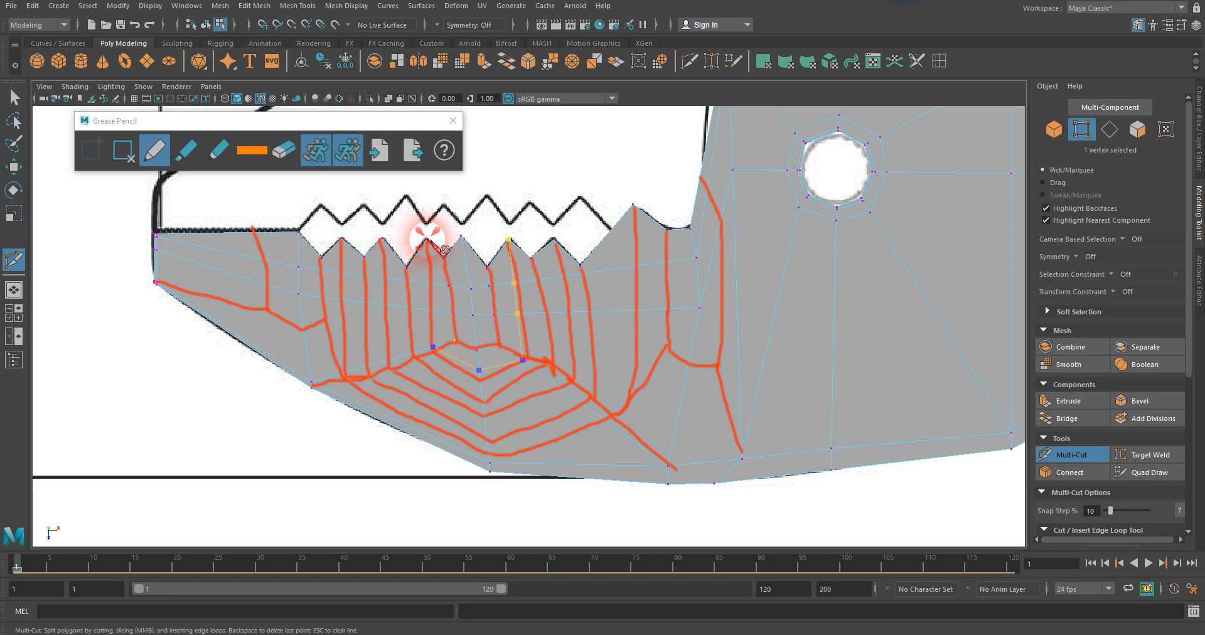
{"action": "key", "text": "Return"}
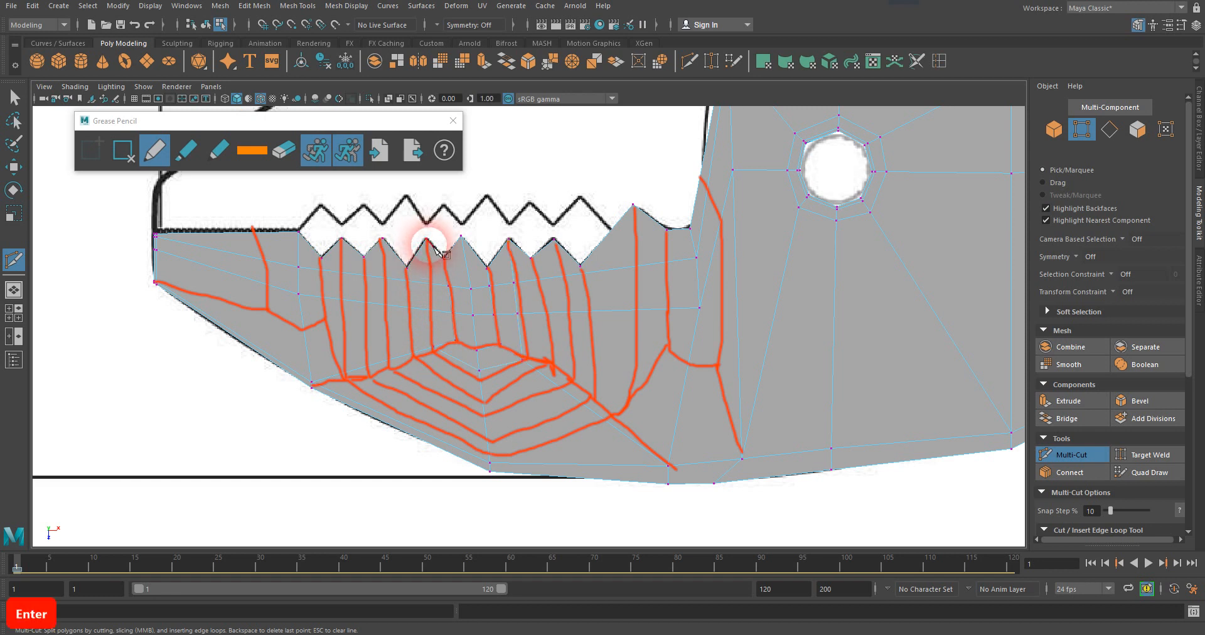
Cut the second U-shaped loop between the next tooth valleys outward, crossing both diagonals and the middle edge just below the first loop.
{"action": "left_click", "coordinate": [531, 258]}
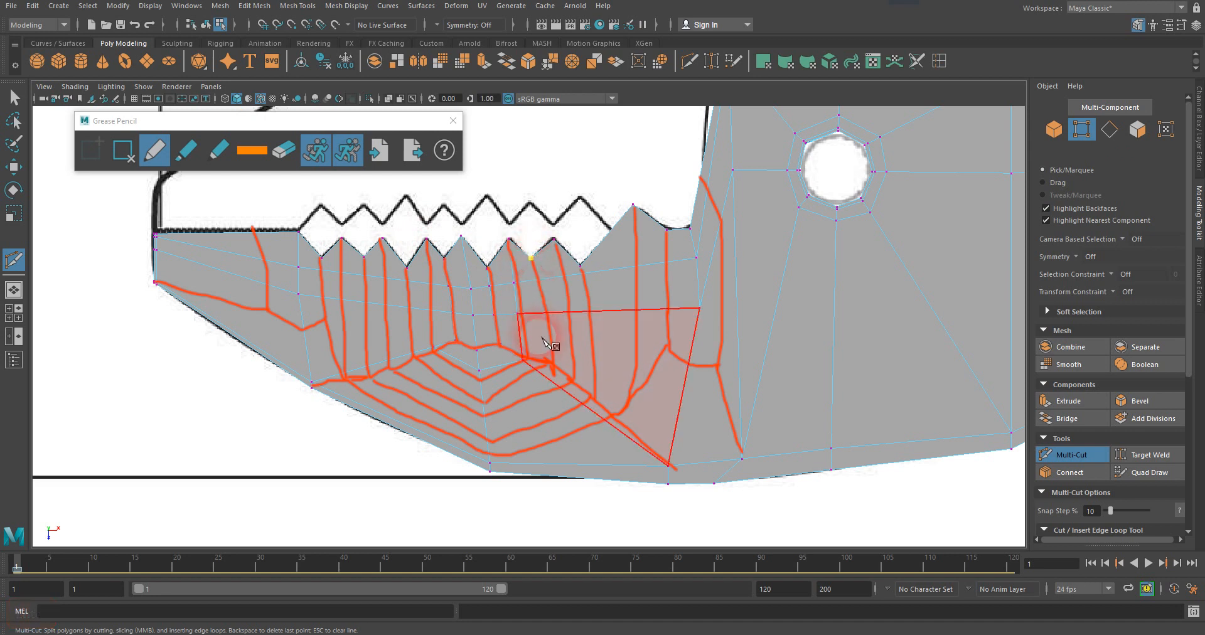
{"action": "left_click", "coordinate": [545, 376]}
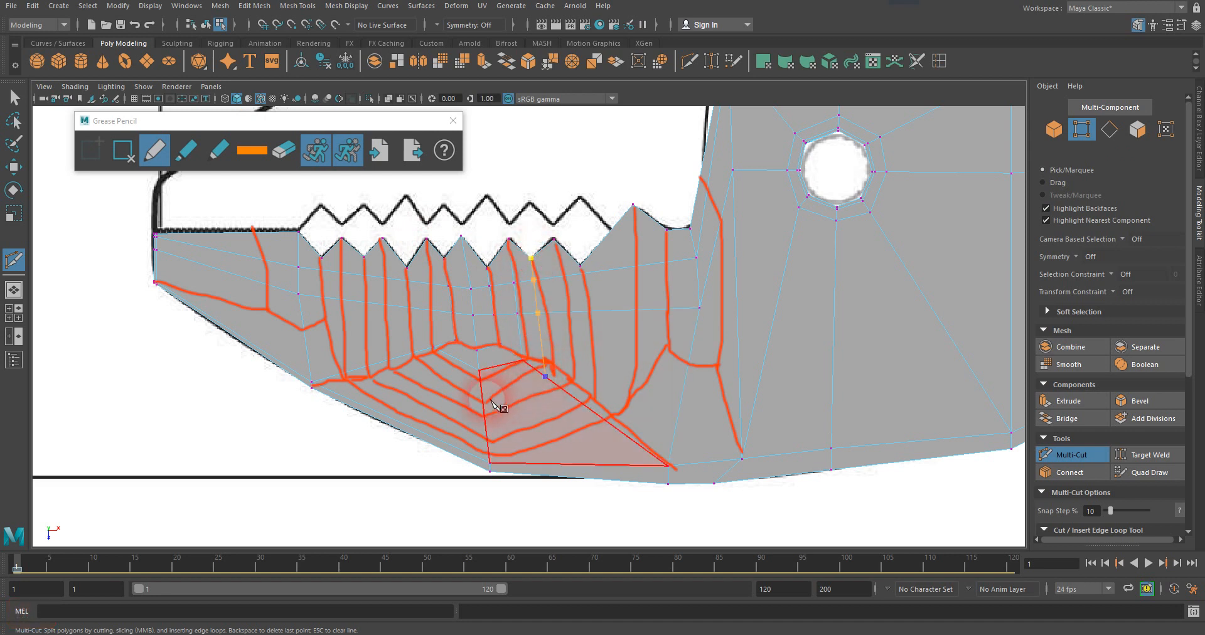
{"action": "left_click", "coordinate": [482, 394]}
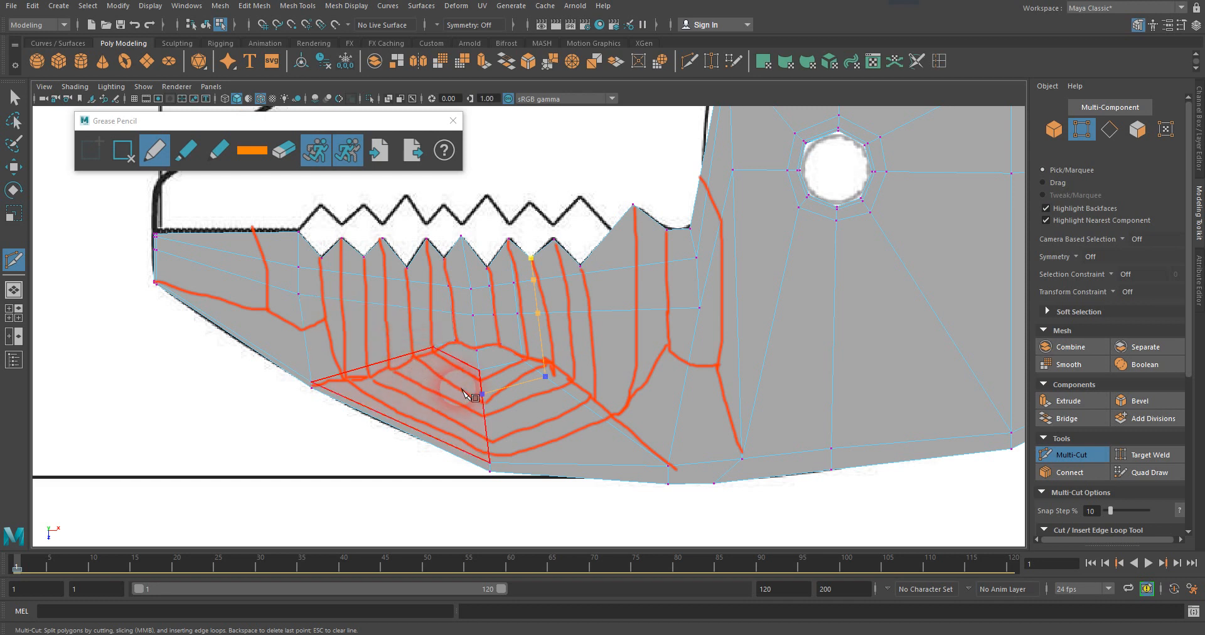
{"action": "left_click", "coordinate": [412, 352]}
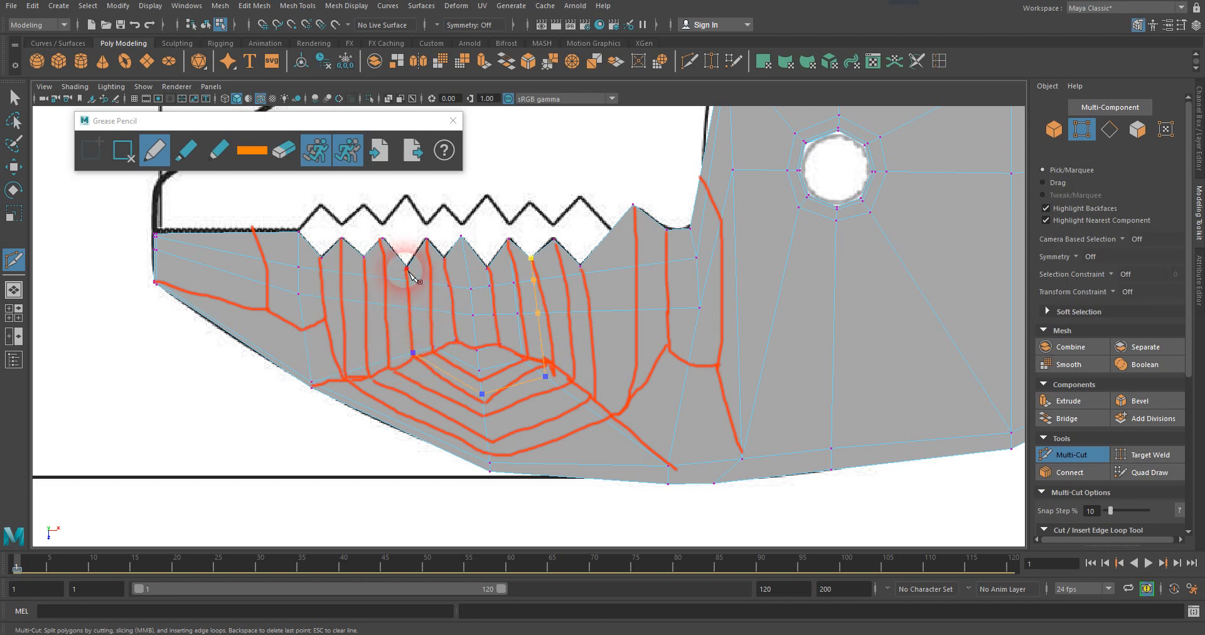
{"action": "key", "text": "Return"}
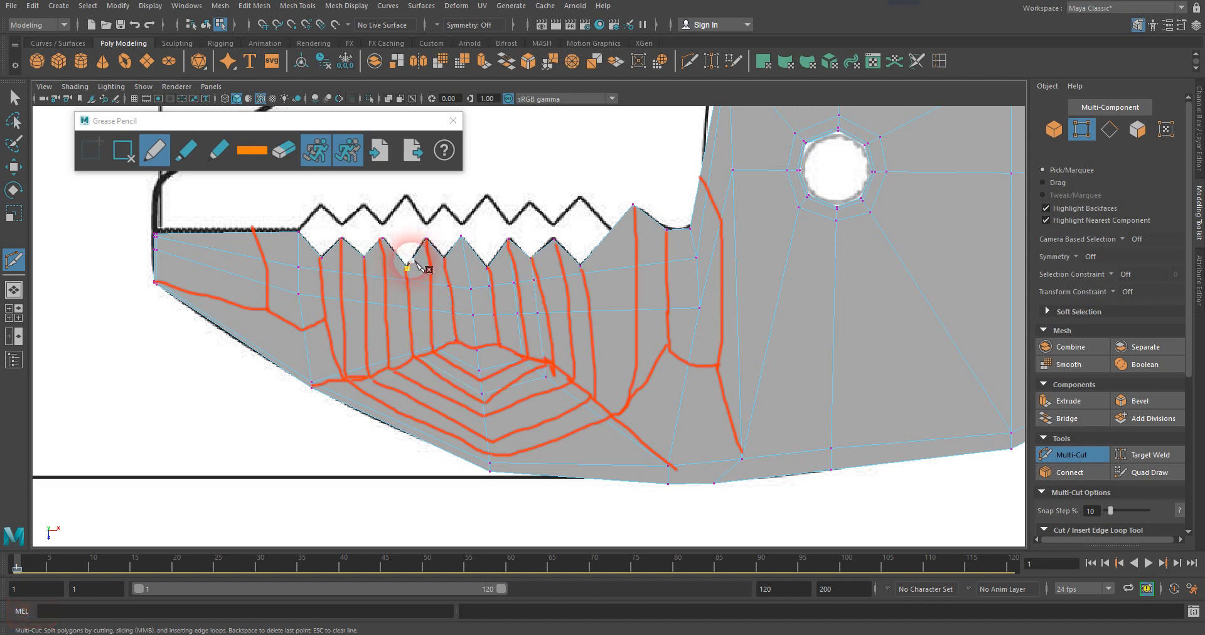
Turn off the Grease Pencil's pre- and post-frame ghosts and remove the edge-flow sketch frame at frame 1.
{"action": "left_click", "coordinate": [33, 568]}
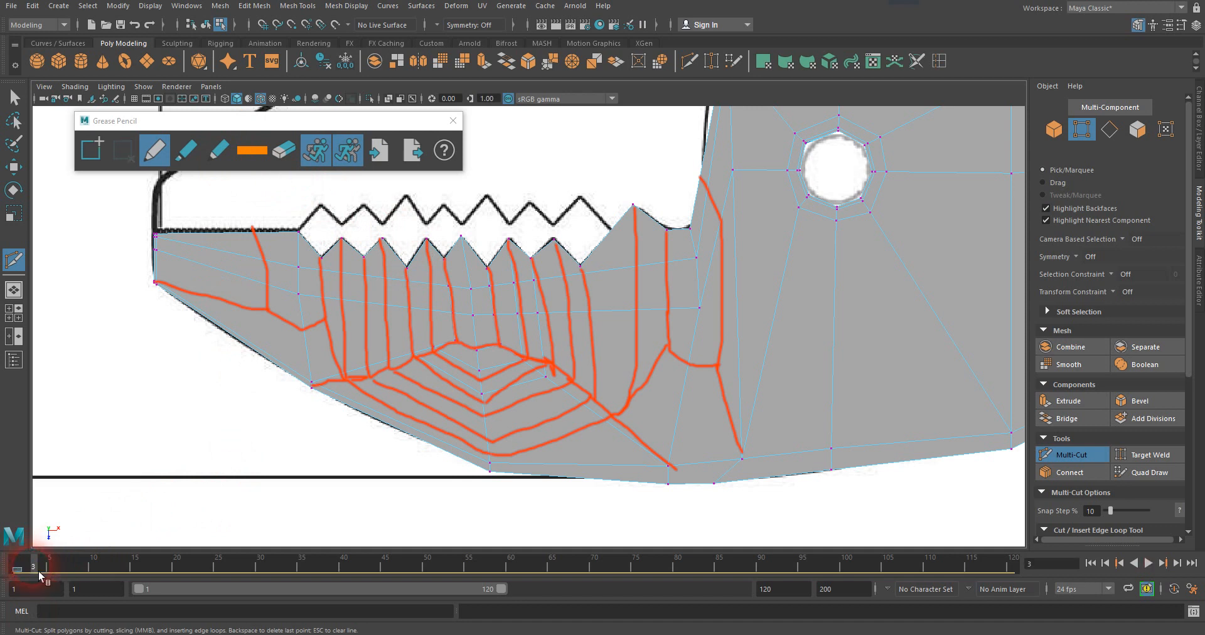
{"action": "left_click_drag", "start_coordinate": [38, 571], "coordinate": [9, 559]}
{"action": "left_click", "coordinate": [413, 353]}
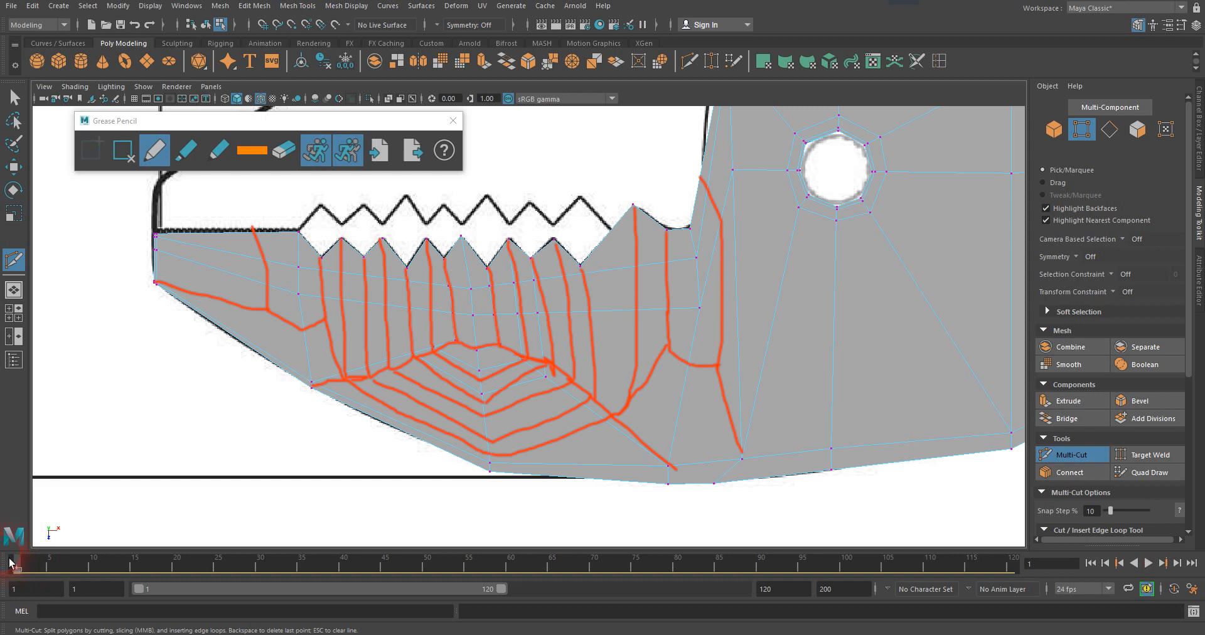
{"action": "left_click", "coordinate": [320, 160]}
{"action": "left_click", "coordinate": [348, 150]}
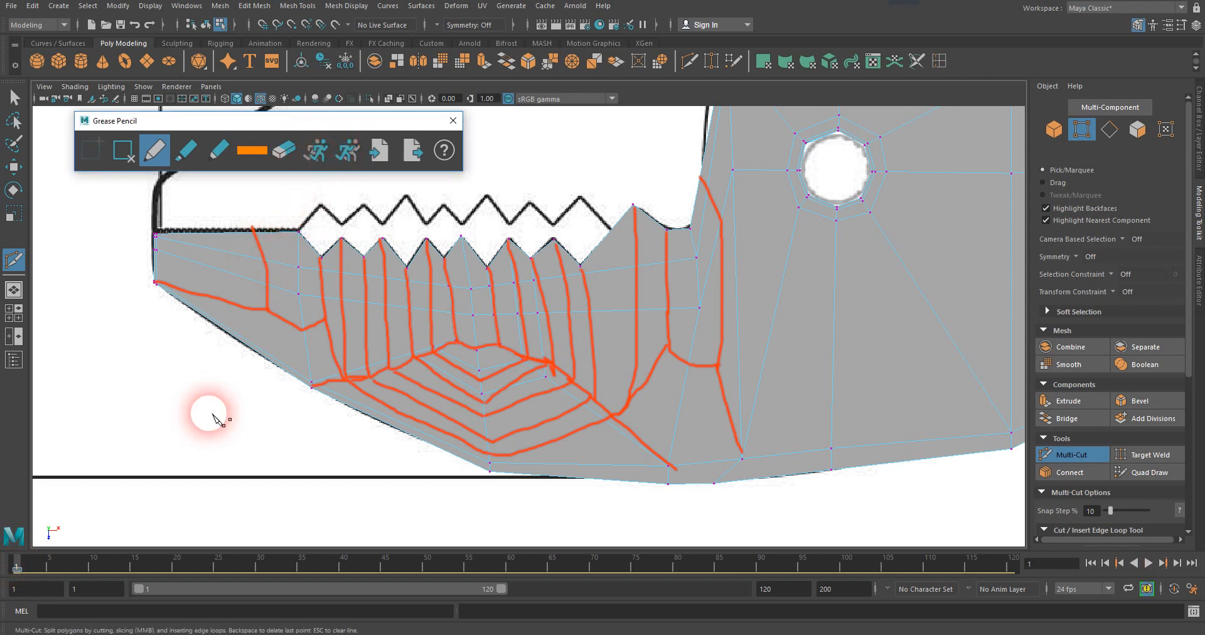
{"action": "mouse_move", "coordinate": [16, 570]}
{"action": "left_mouse_down"}
{"action": "mouse_move", "coordinate": [27, 567]}
{"action": "mouse_move", "coordinate": [14, 568]}
{"action": "left_mouse_up"}
{"action": "left_click", "coordinate": [367, 318]}
{"action": "left_click", "coordinate": [156, 235]}
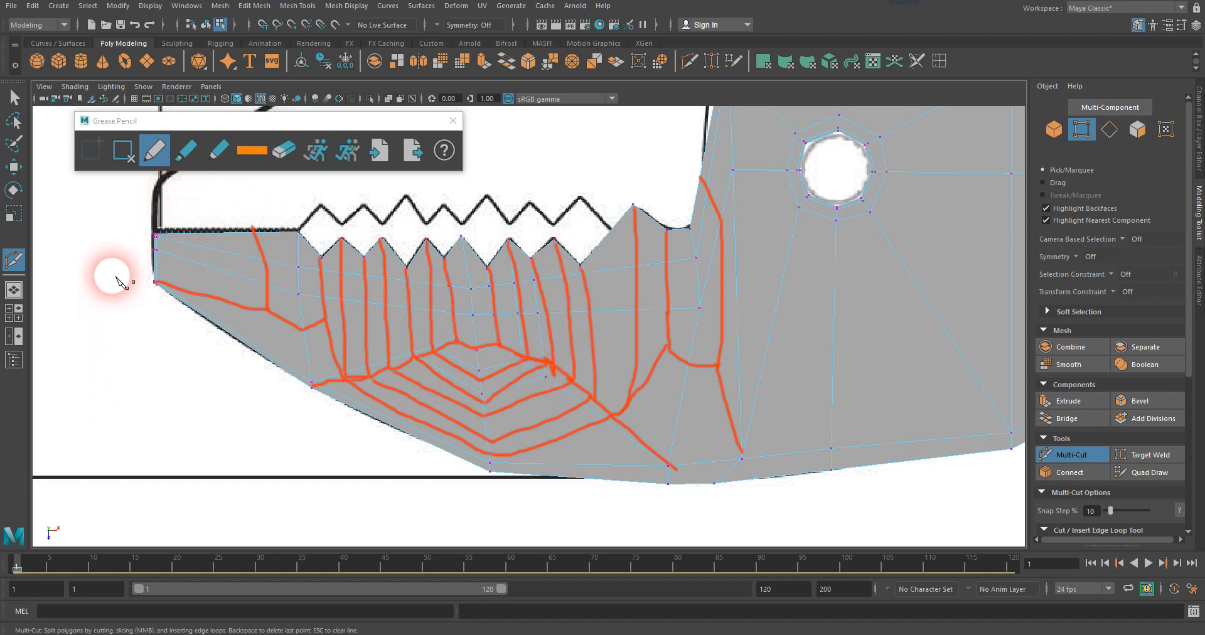
{"action": "left_click", "coordinate": [130, 160]}
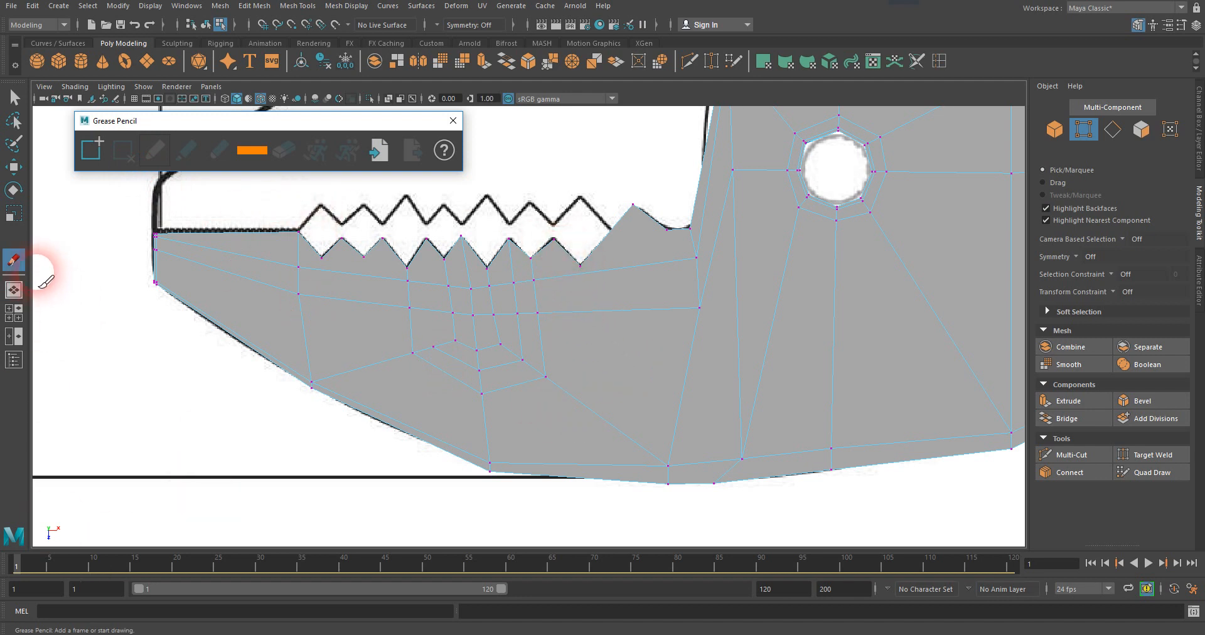
Cut the third U-shaped loop with Multi-Cut between the next pair of tooth peaks outward, crossing both diagonals and the middle edge below the second loop.
{"action": "left_click", "coordinate": [1072, 456]}
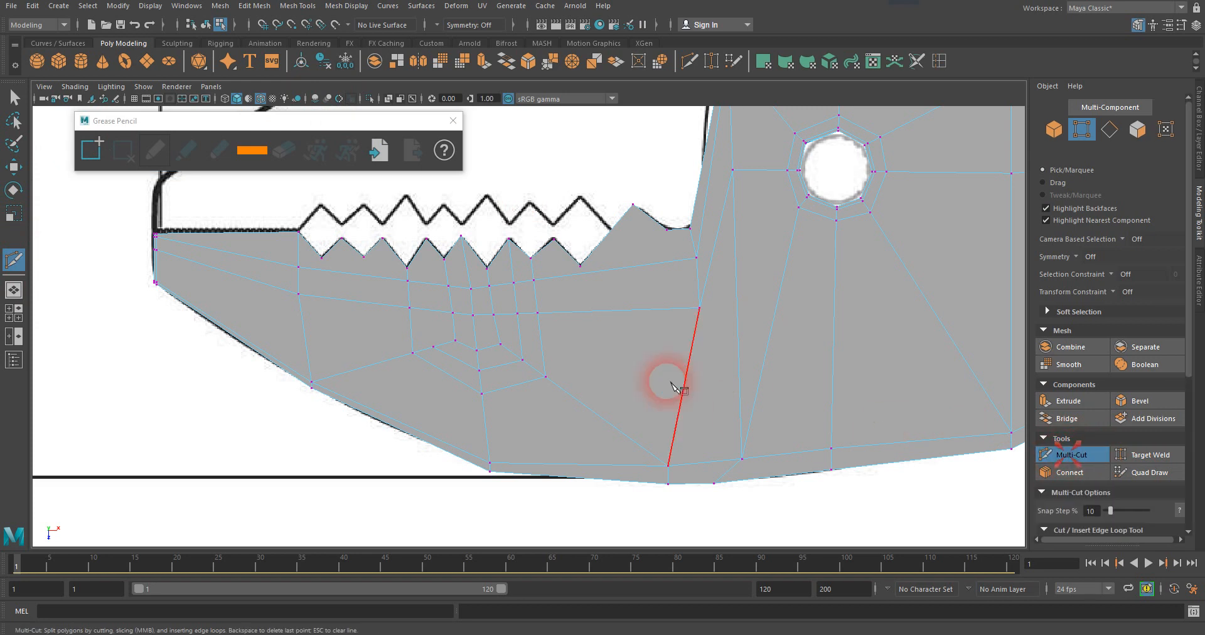
{"action": "left_click", "coordinate": [553, 240]}
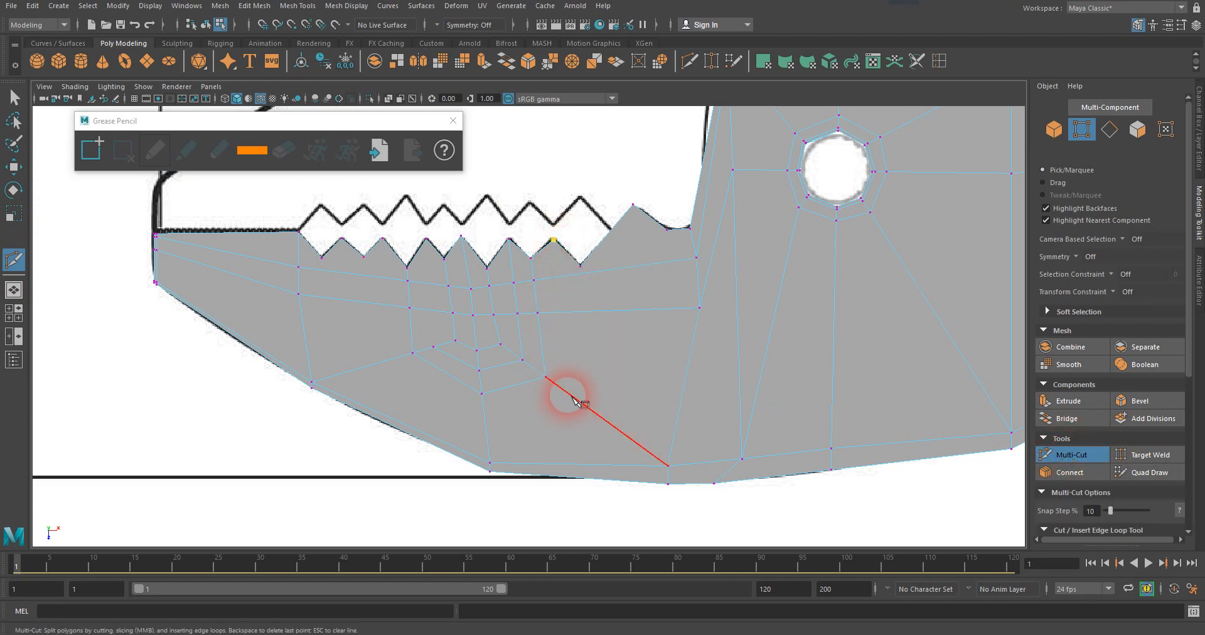
{"action": "left_click", "coordinate": [568, 394]}
{"action": "left_click", "coordinate": [489, 418]}
{"action": "left_click", "coordinate": [391, 359]}
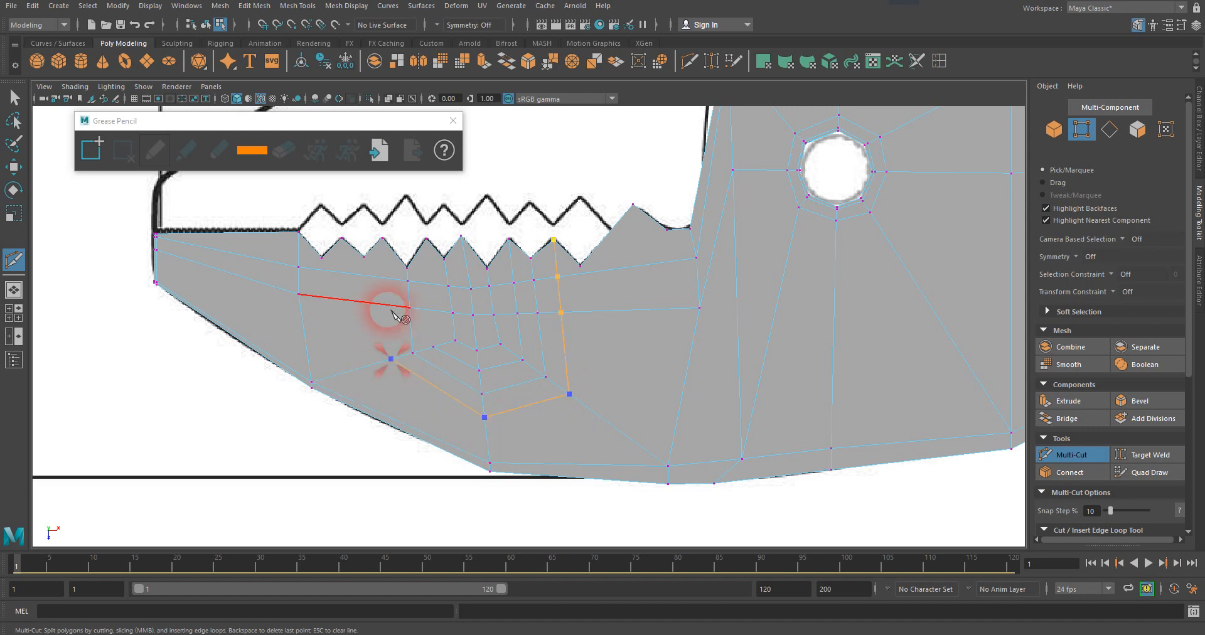
{"action": "left_click", "coordinate": [386, 241]}
{"action": "key", "text": "Return"}
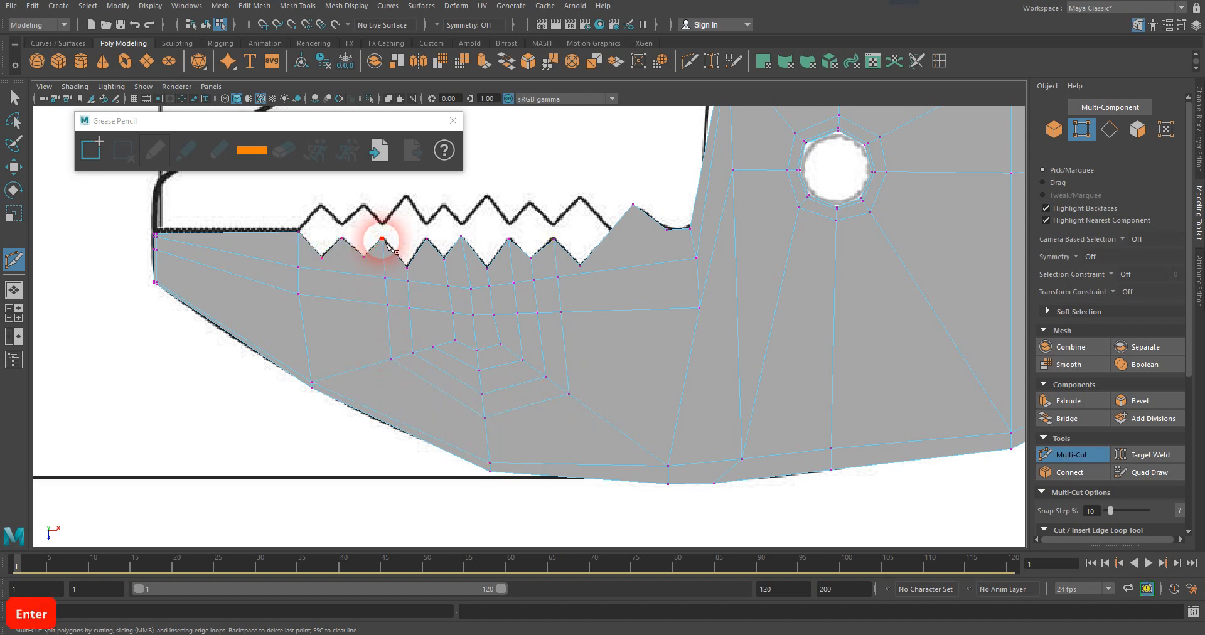
Cut an edge from the innermost loop's vertex on the front diagonal up to the tooth peak just in front of the middle tooth.
{"action": "left_click", "coordinate": [433, 347]}
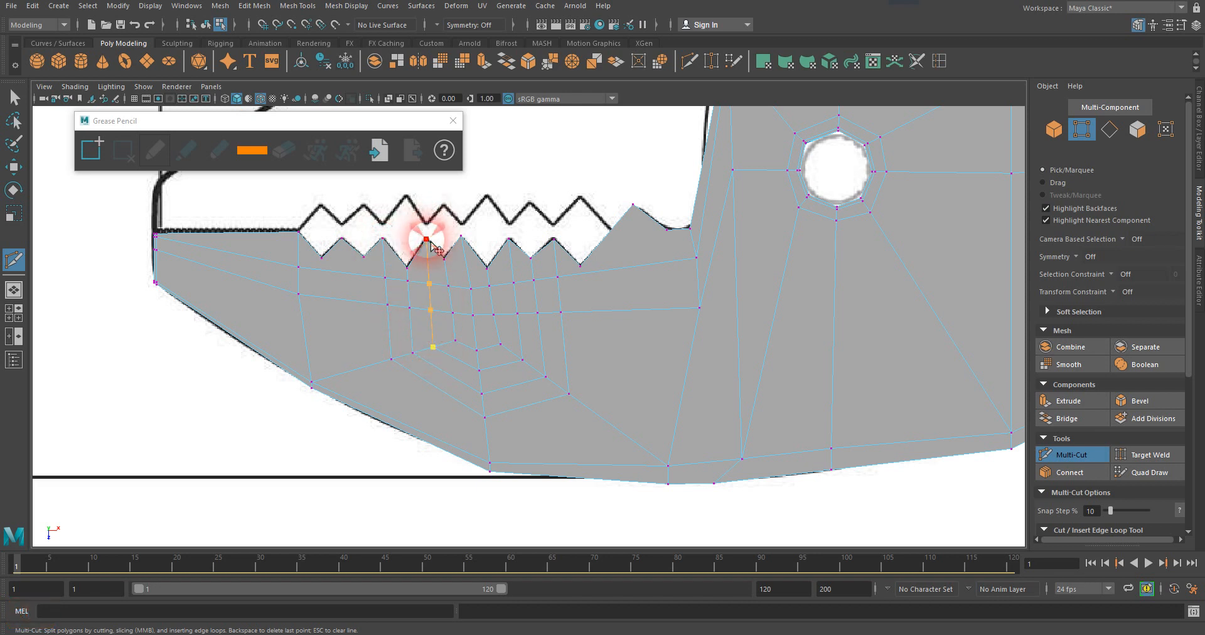
{"action": "left_click", "coordinate": [437, 250]}
{"action": "key", "text": "Return"}
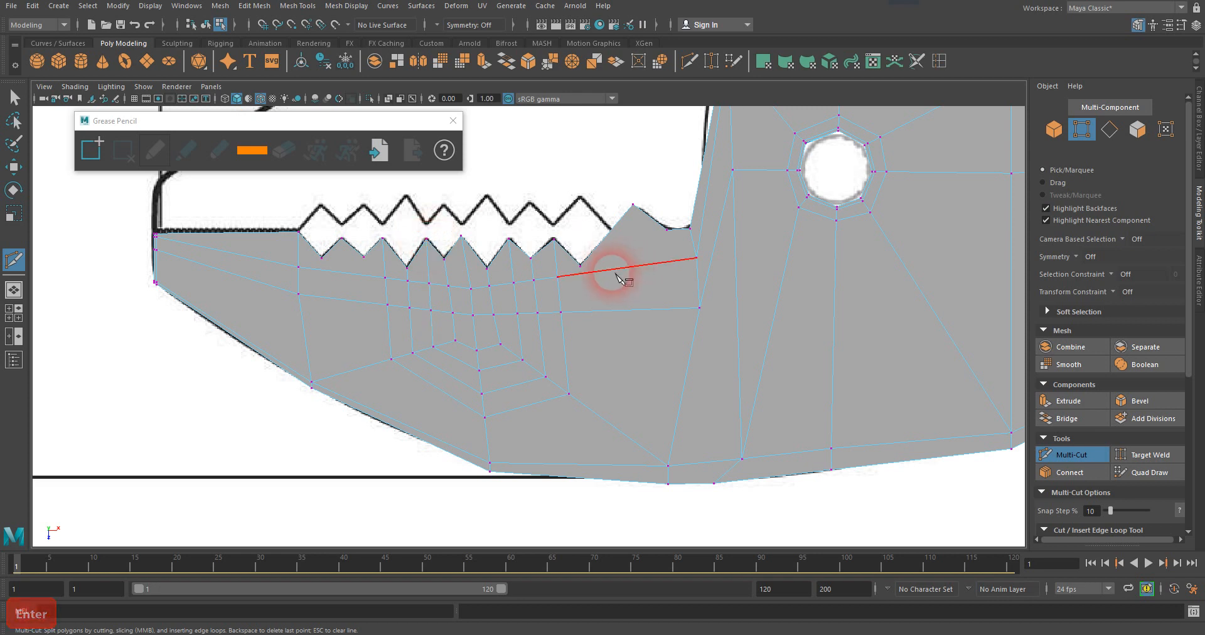
Cut the fourth U-shaped loop between the next tooth valleys outward, crossing both diagonals and the middle edge below the third loop.
{"action": "left_click", "coordinate": [580, 266]}
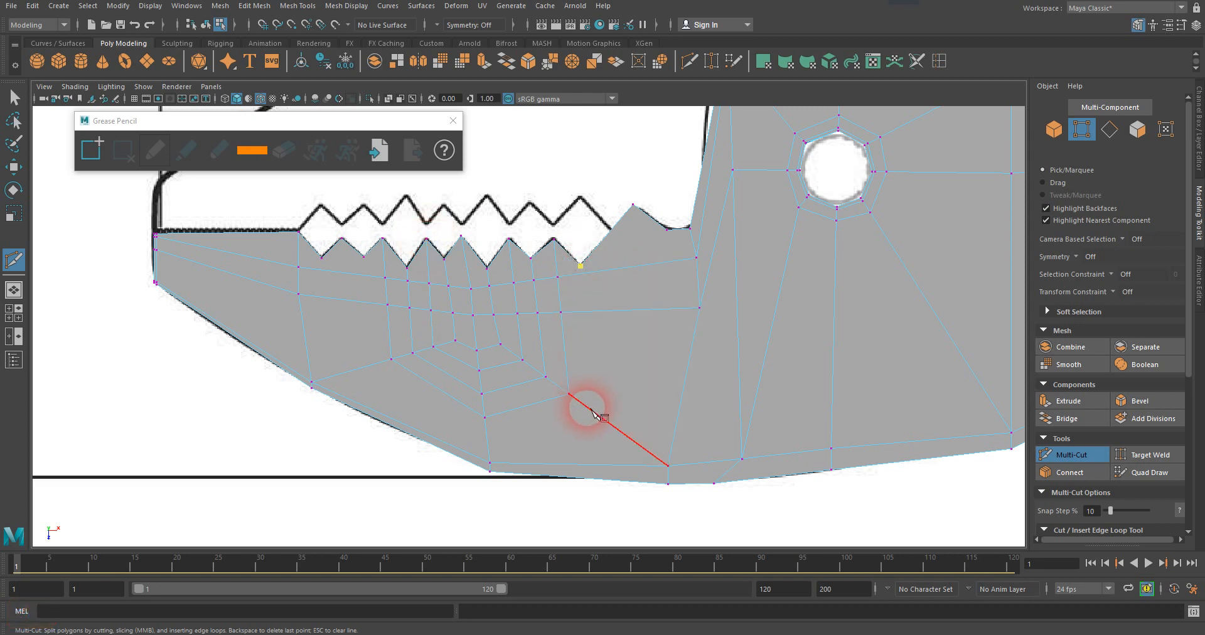
{"action": "left_click", "coordinate": [590, 409]}
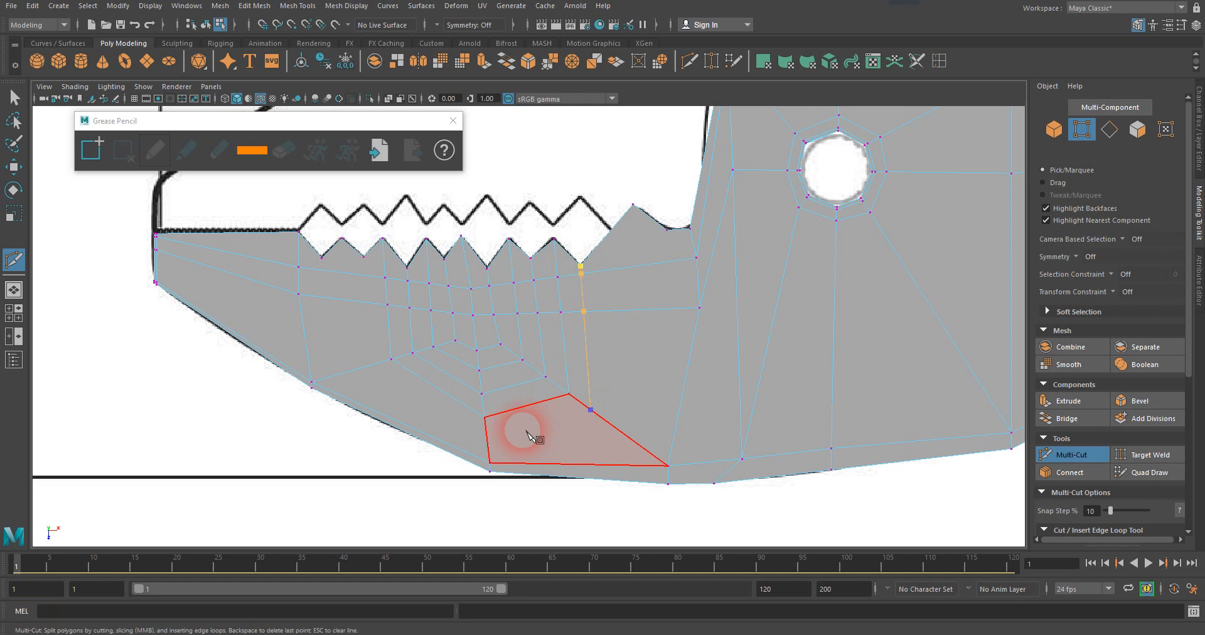
{"action": "left_click", "coordinate": [493, 438]}
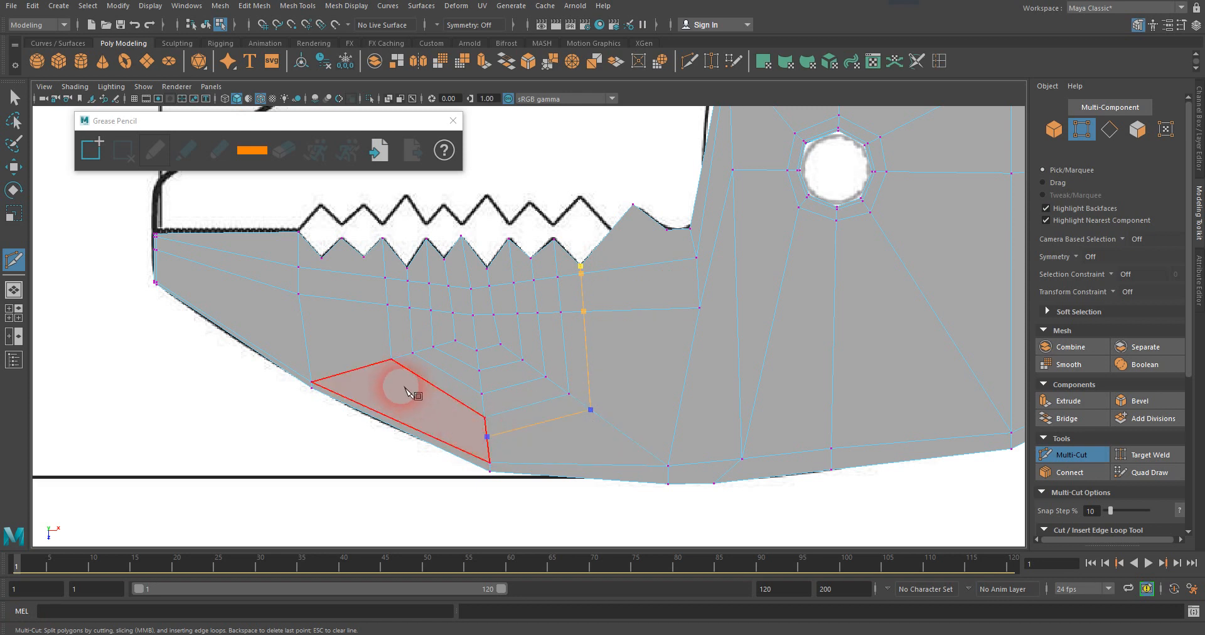
{"action": "left_click", "coordinate": [366, 368]}
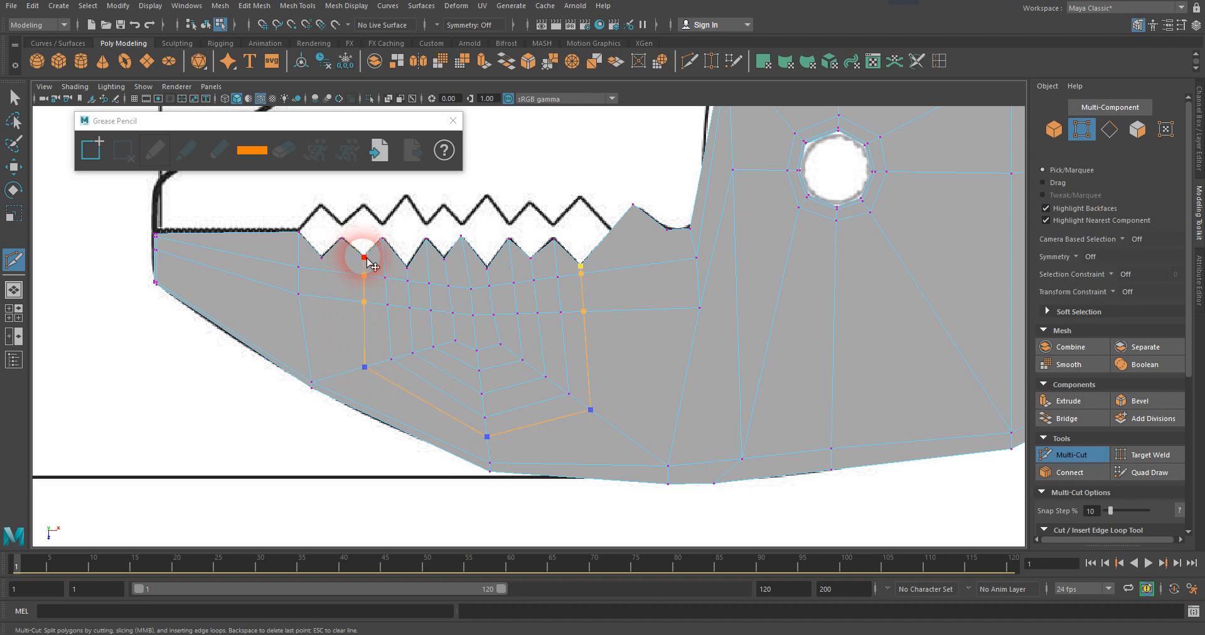
{"action": "key", "text": "Return"}
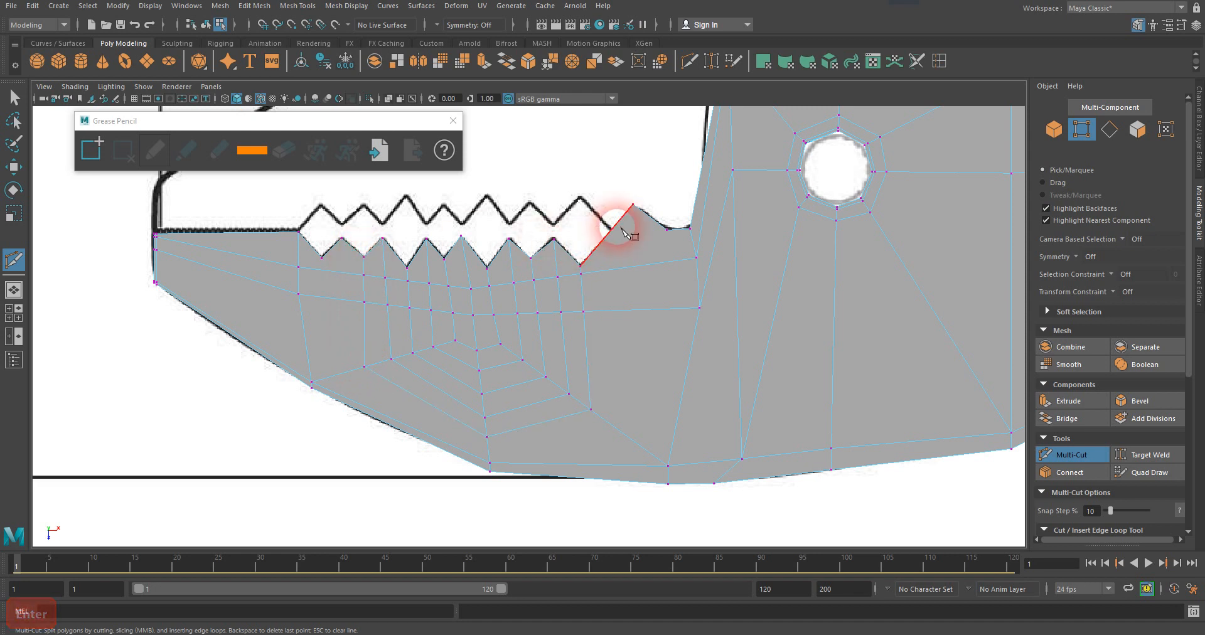
Cut the outermost U-shaped loop from the large rear peak, across both diagonals and the middle edge, to the frontmost tooth peak.
{"action": "left_click", "coordinate": [614, 427]}
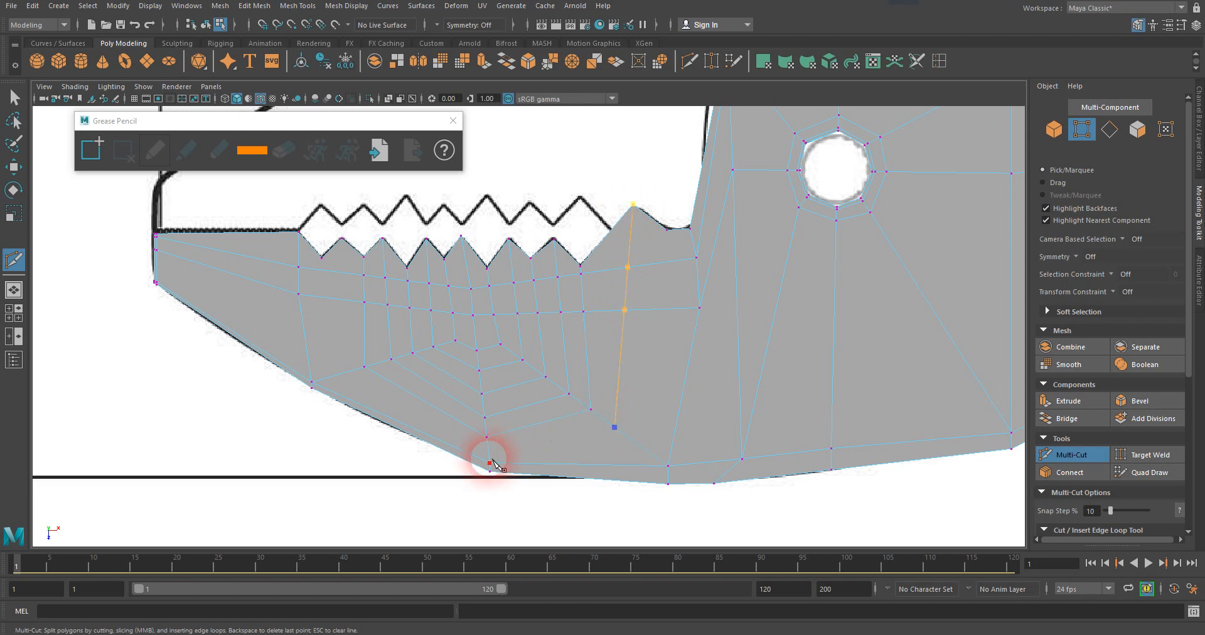
{"action": "left_click", "coordinate": [488, 451]}
{"action": "left_click", "coordinate": [338, 376]}
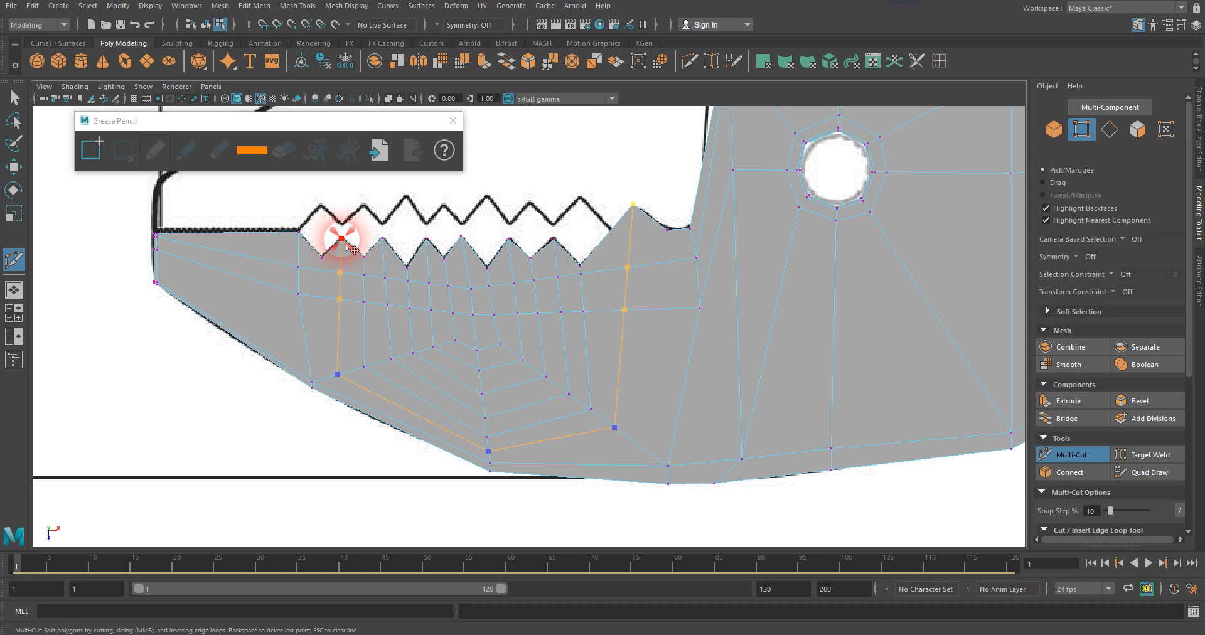
{"action": "key", "text": "Return"}
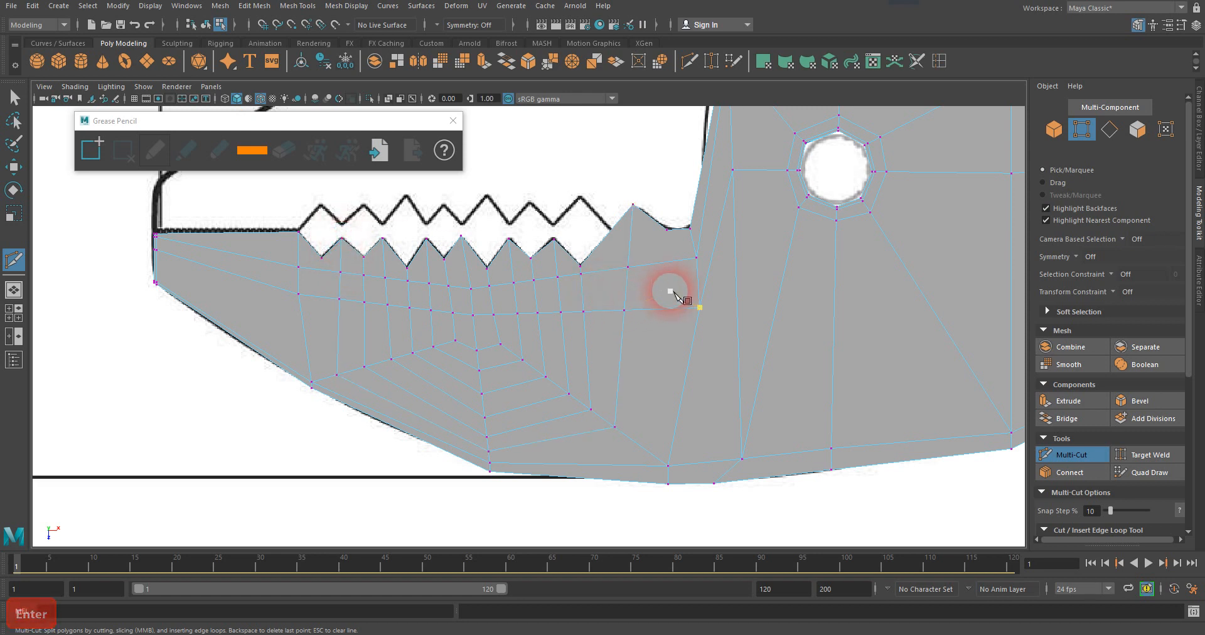
Cut from the frontmost tooth valley down across the horizontal loops, over the adjacent vertical edge, and back up to the flat front edge.
{"action": "left_click", "coordinate": [321, 257]}
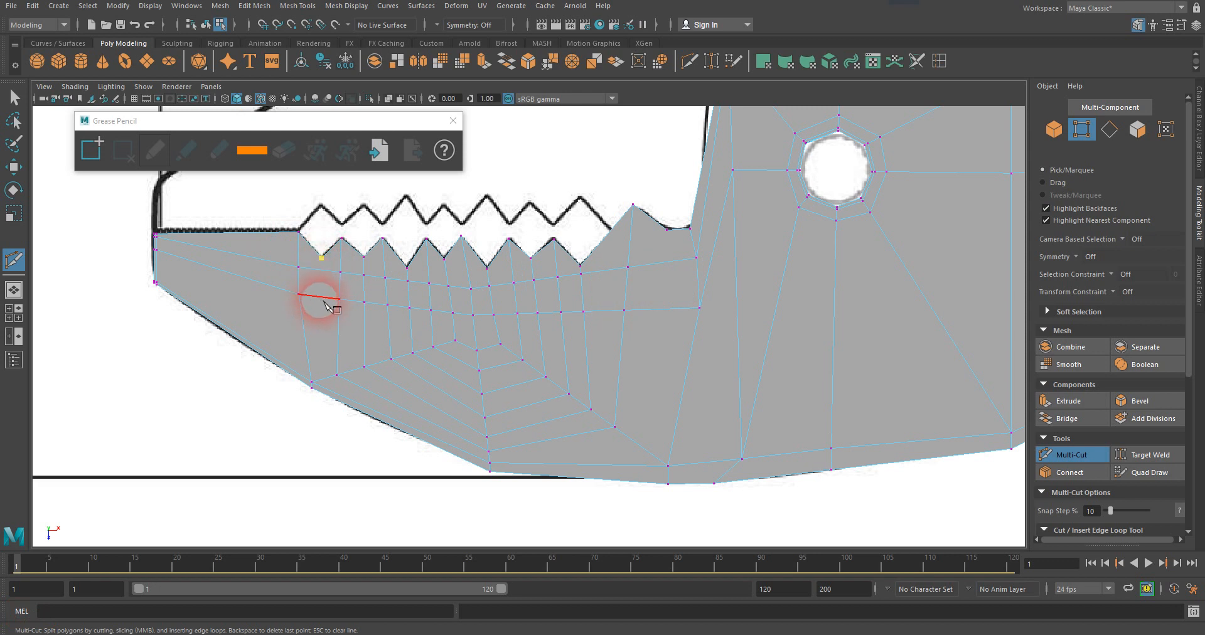
{"action": "left_click", "coordinate": [321, 296]}
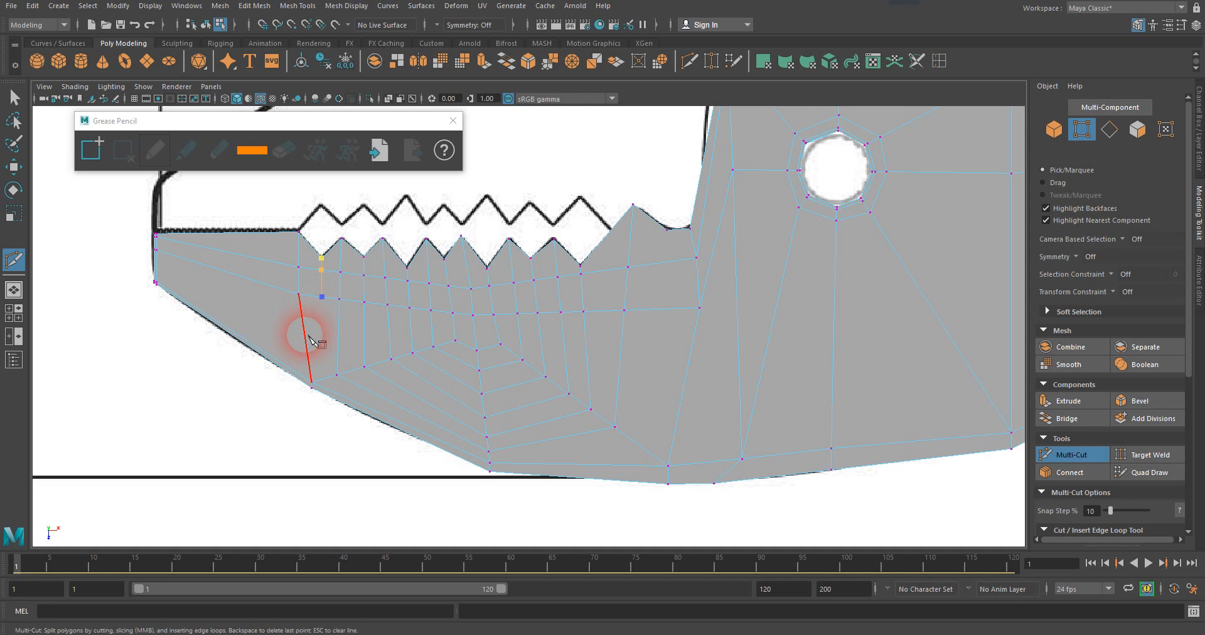
{"action": "left_click", "coordinate": [304, 335]}
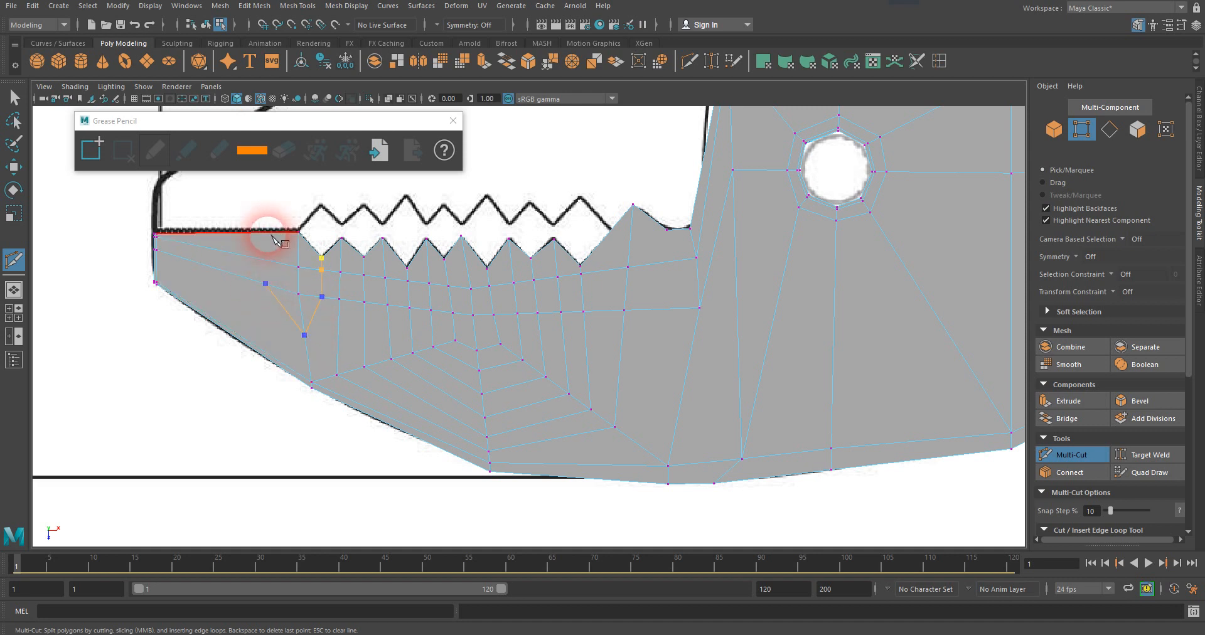
{"action": "key", "text": "Return"}
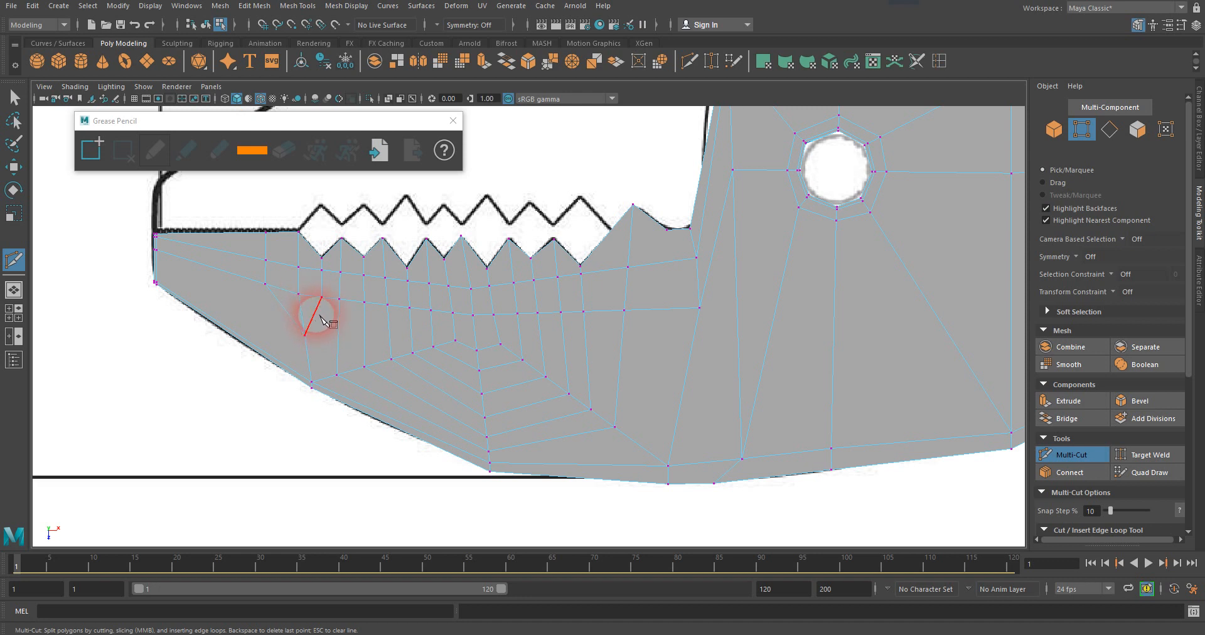
Connect the outermost loop's front corner to the slanted edge of the new cut, and cut an edge from the cut's front side to the jaw tip's lower corner.
{"action": "left_click", "coordinate": [337, 375]}
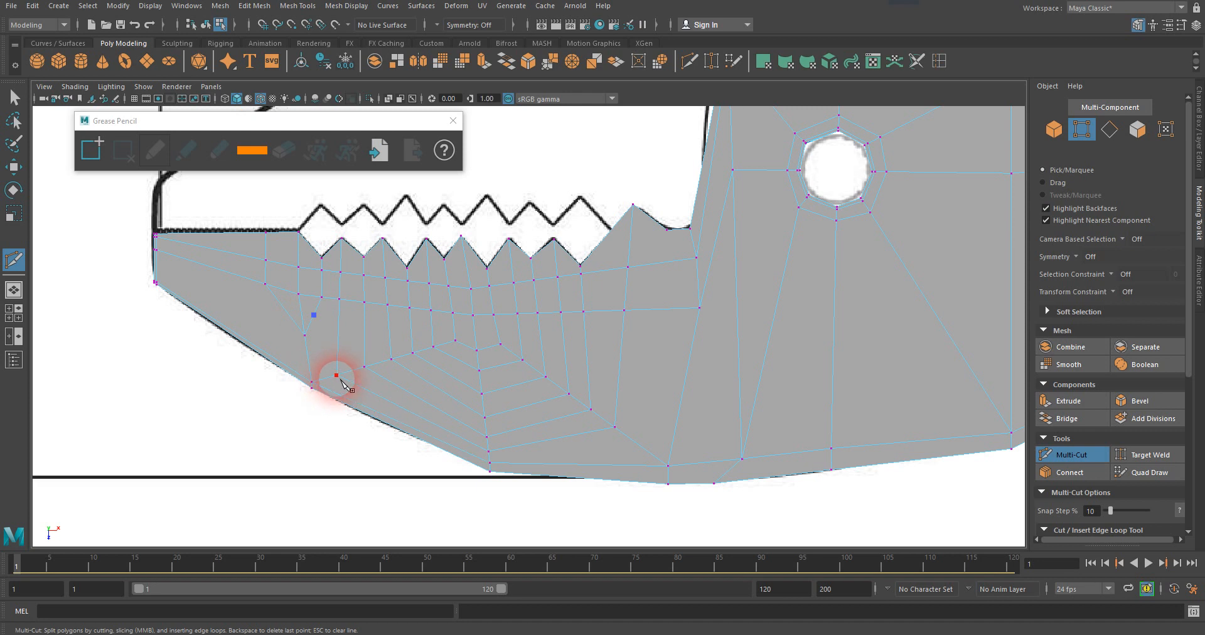
{"action": "key", "text": "Return"}
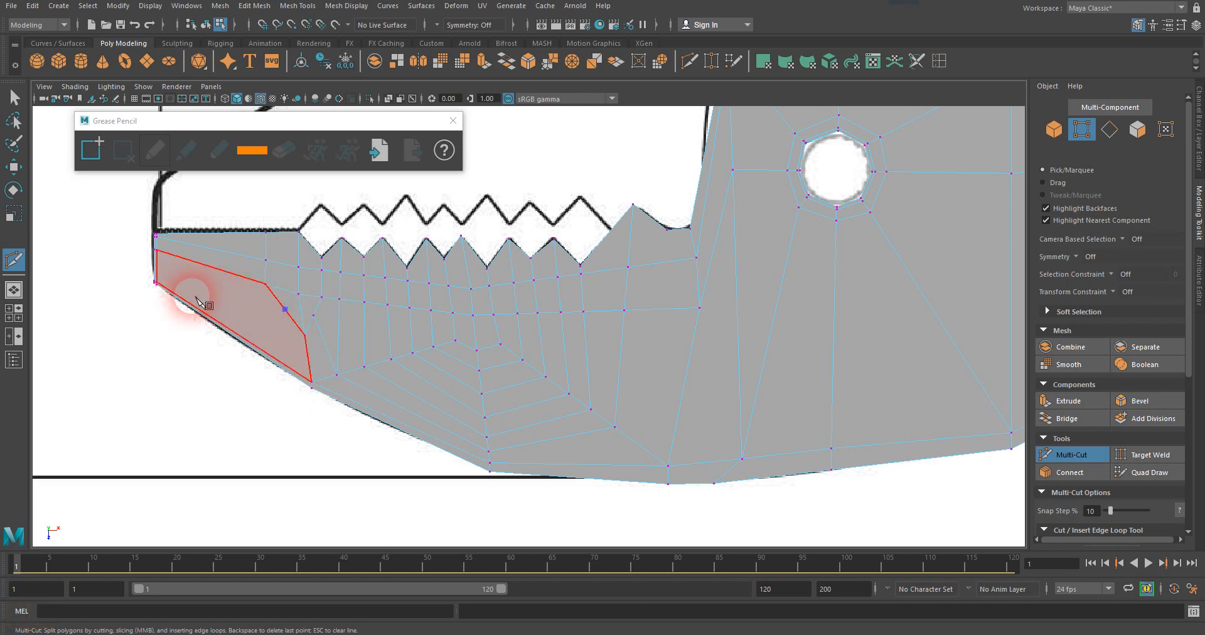
{"action": "left_click", "coordinate": [161, 283]}
{"action": "key", "text": "Return"}
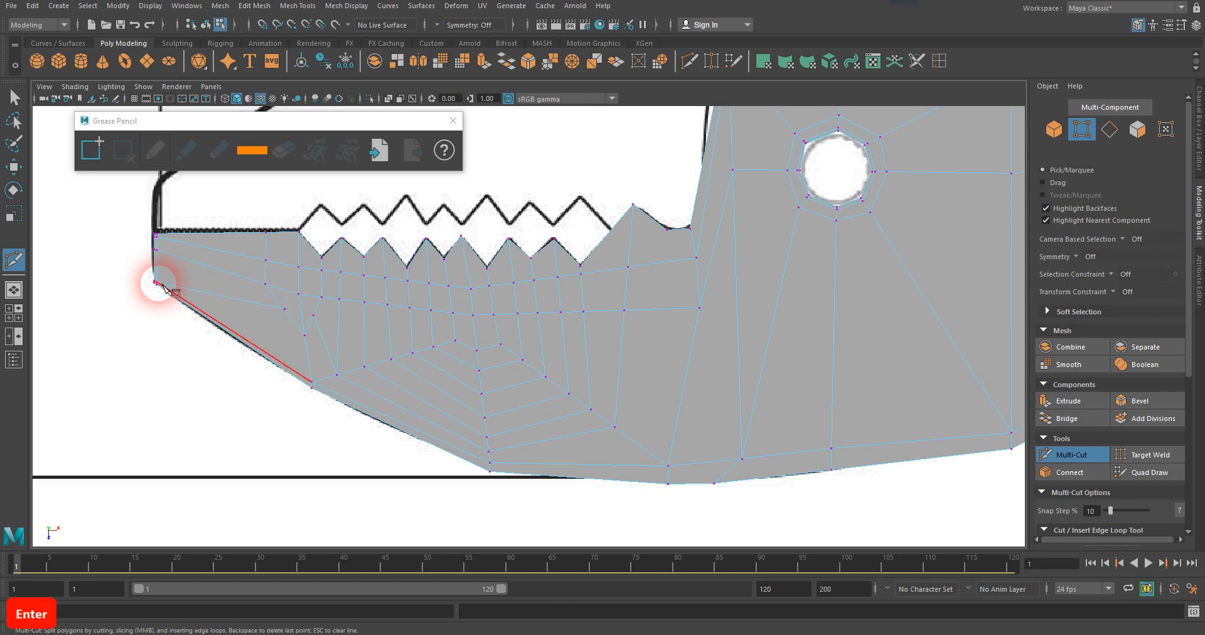
Move the end vertex of the jaw-tip edge slightly forward, and shift the vertex on the slanted edge backward and down to even out the faces.
{"action": "key", "text": "q"}
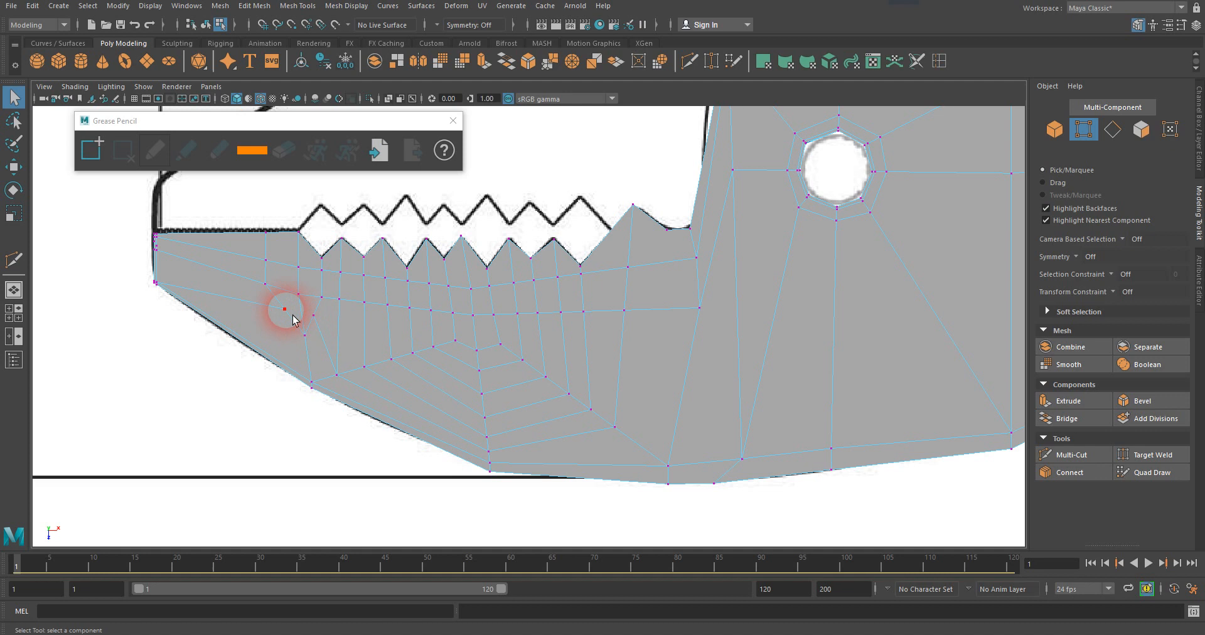
{"action": "left_click", "coordinate": [285, 309]}
{"action": "left_click", "coordinate": [14, 166]}
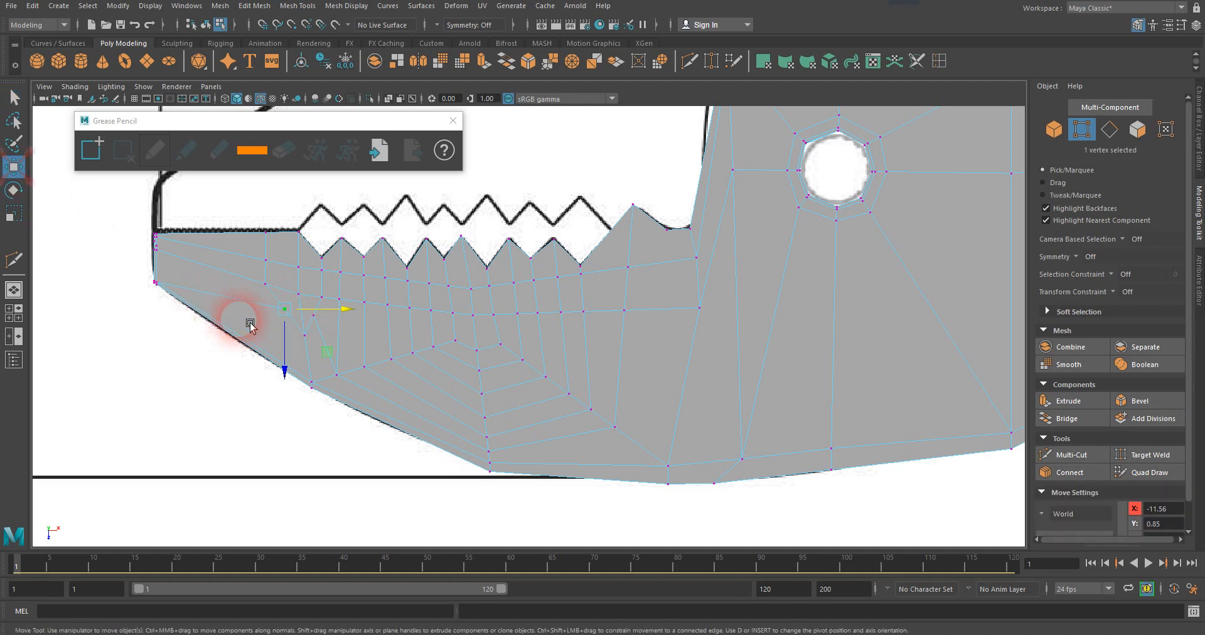
{"action": "left_click_drag", "start_coordinate": [327, 310], "coordinate": [356, 331]}
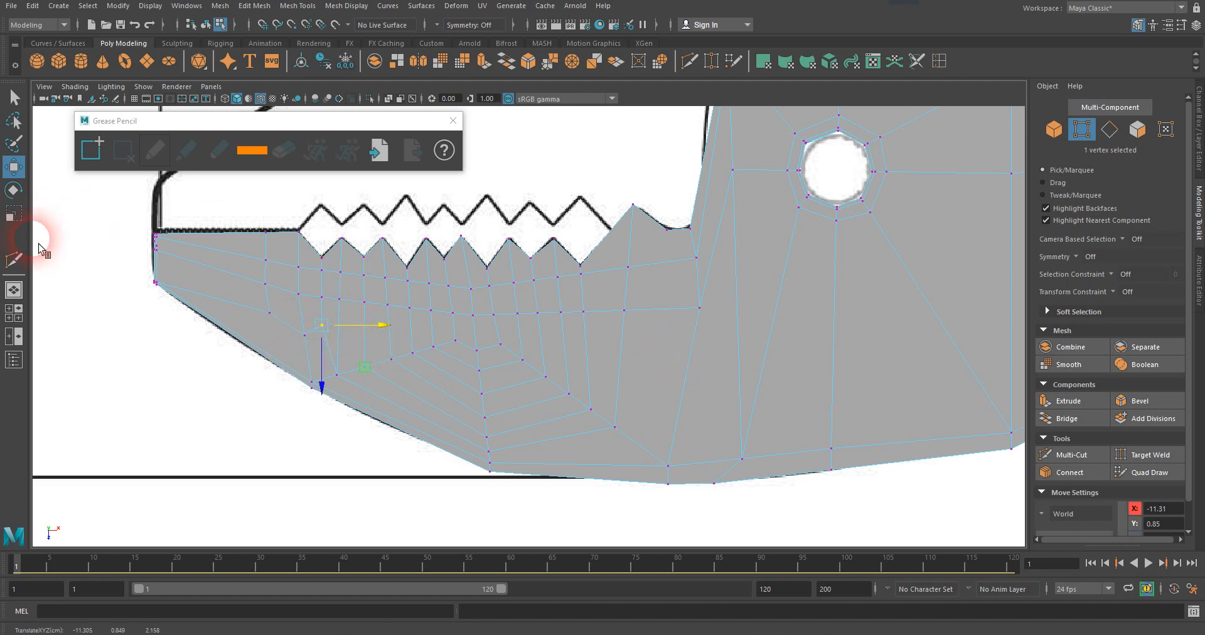
Cut an edge from the notch behind the large rear peak down to the edge beside it, and connect the outermost loop's rear corner to this cut.
{"action": "left_click", "coordinate": [15, 257]}
{"action": "left_click", "coordinate": [666, 230]}
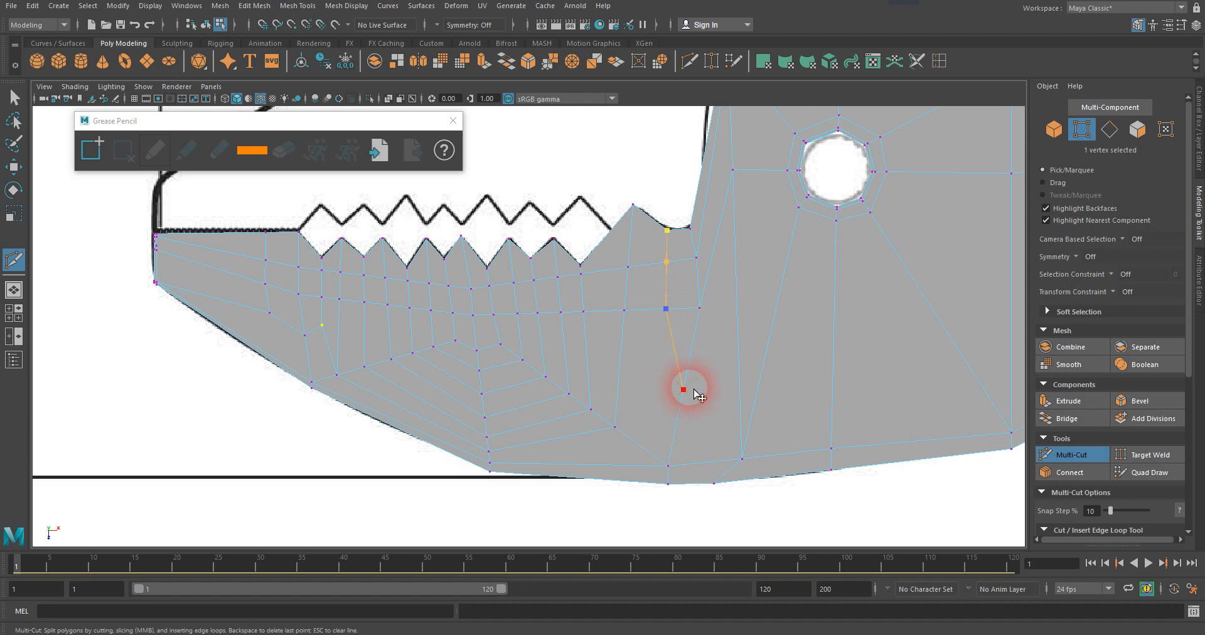
{"action": "key", "text": "Return"}
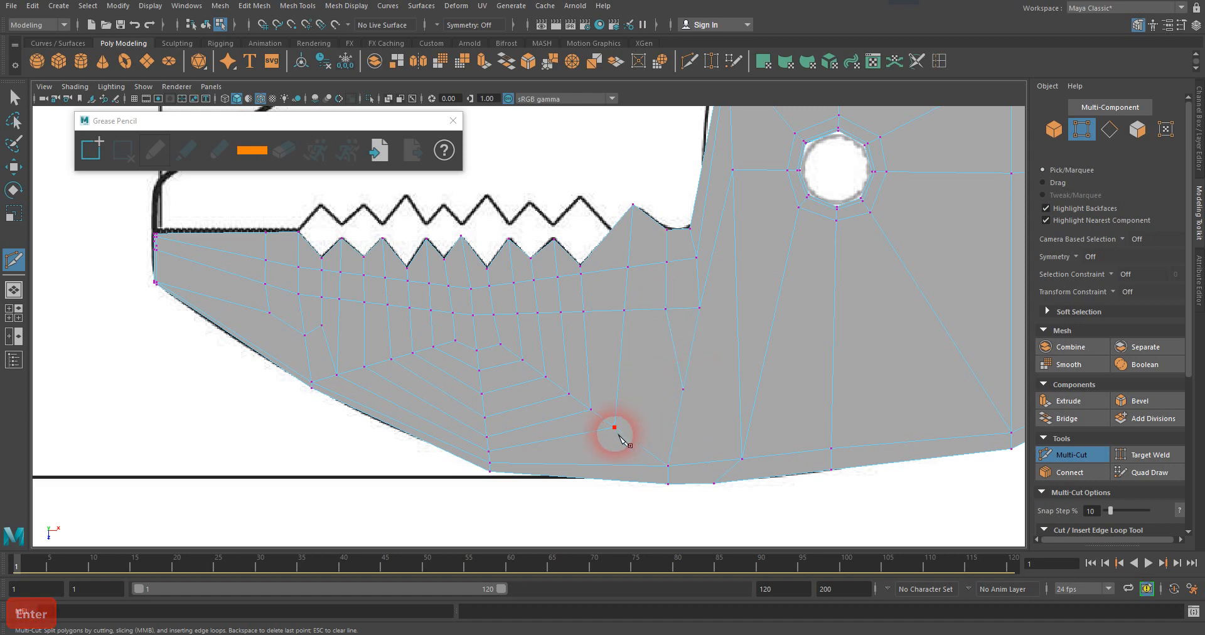
{"action": "left_click", "coordinate": [614, 429]}
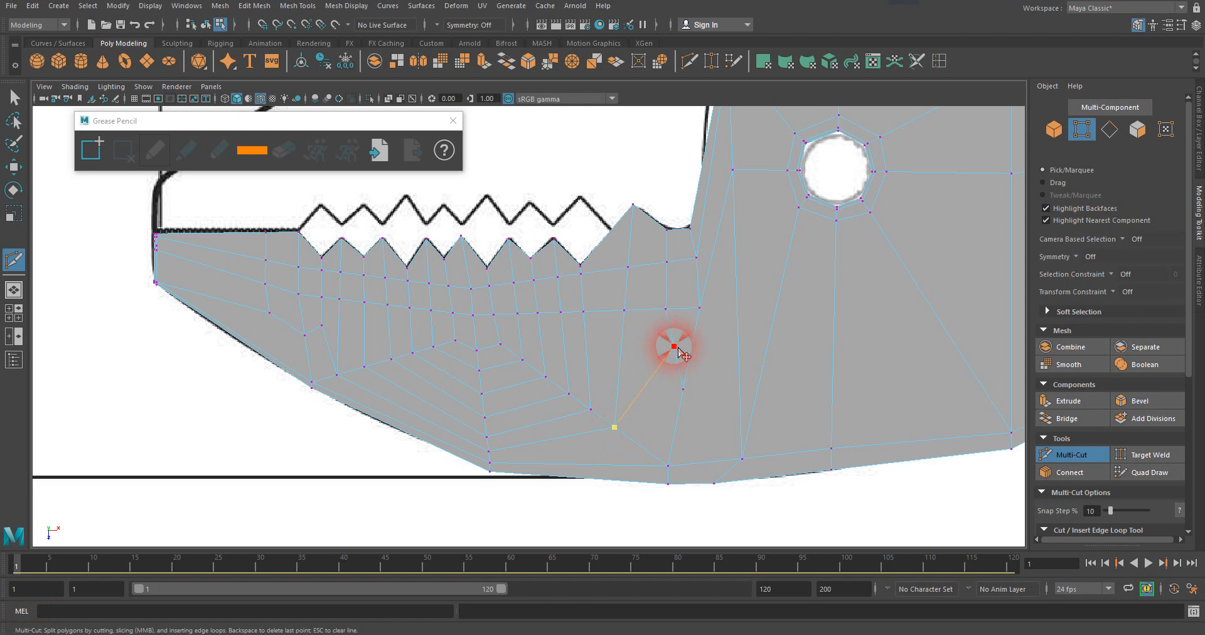
{"action": "left_click", "coordinate": [674, 347]}
{"action": "key", "text": "Return"}
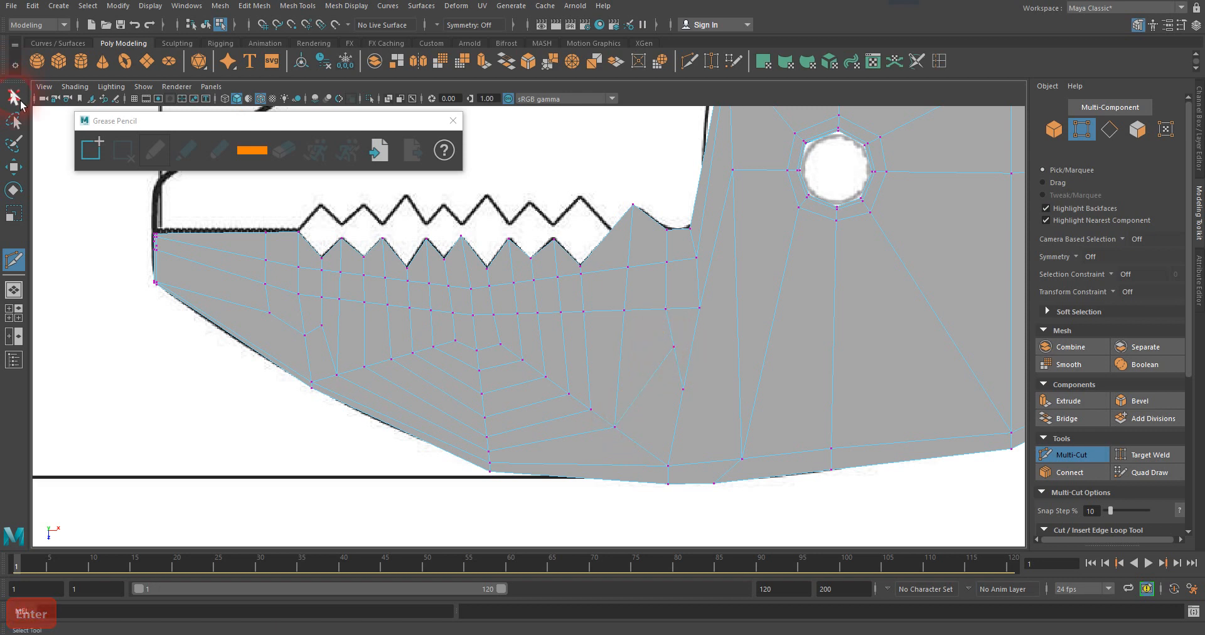
Move the new junction vertex below the rear notch forward and slightly down, toward the outermost loop.
{"action": "left_click", "coordinate": [19, 100]}
{"action": "left_click", "coordinate": [674, 347]}
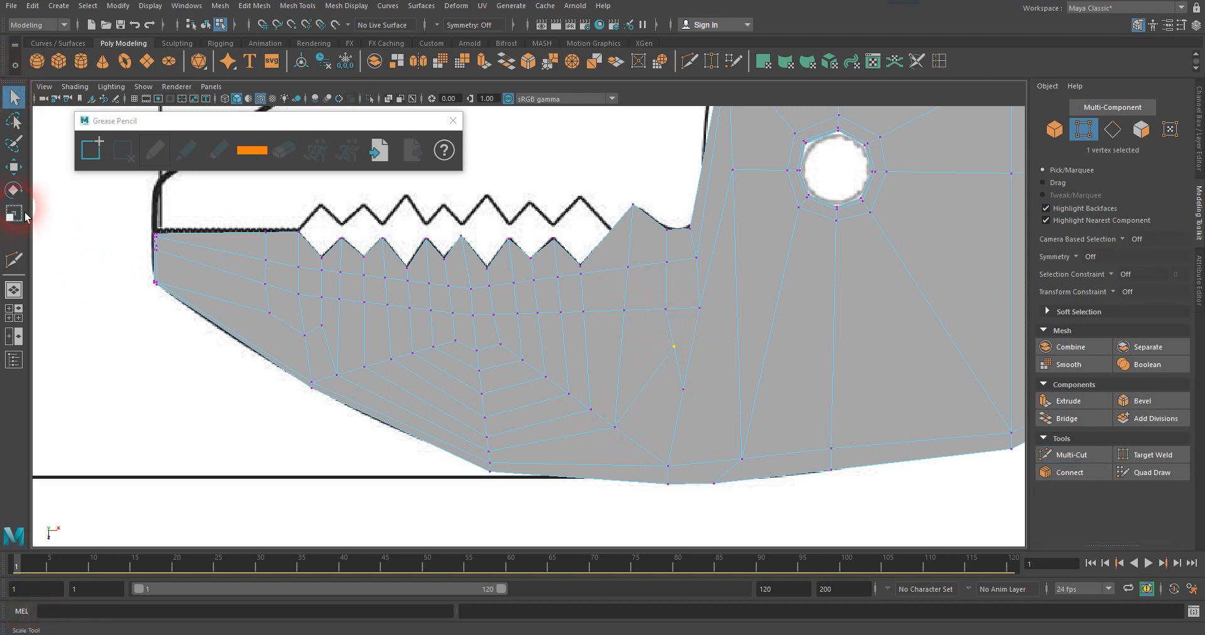
{"action": "left_click", "coordinate": [15, 169]}
{"action": "left_click_drag", "start_coordinate": [739, 349], "coordinate": [662, 376]}
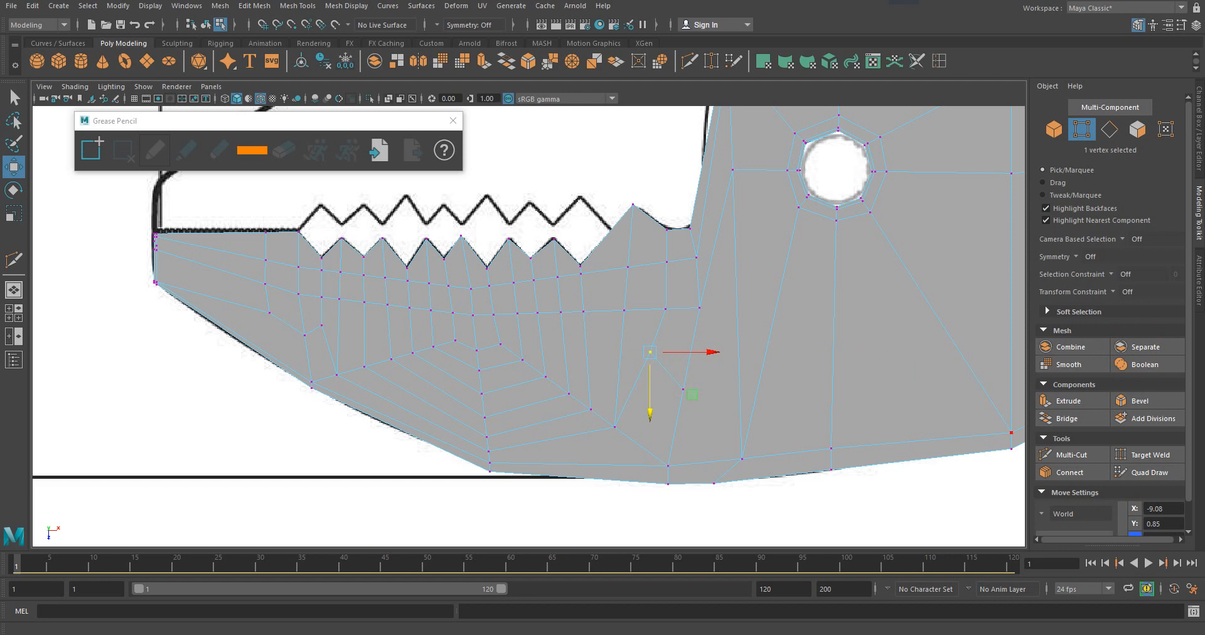
Consult the "7. More Detail" slide in PowerPoint, then return to the jaw in Maya.
{"action": "left_click_drag", "start_coordinate": [1204, 94], "coordinate": [649, 21]}
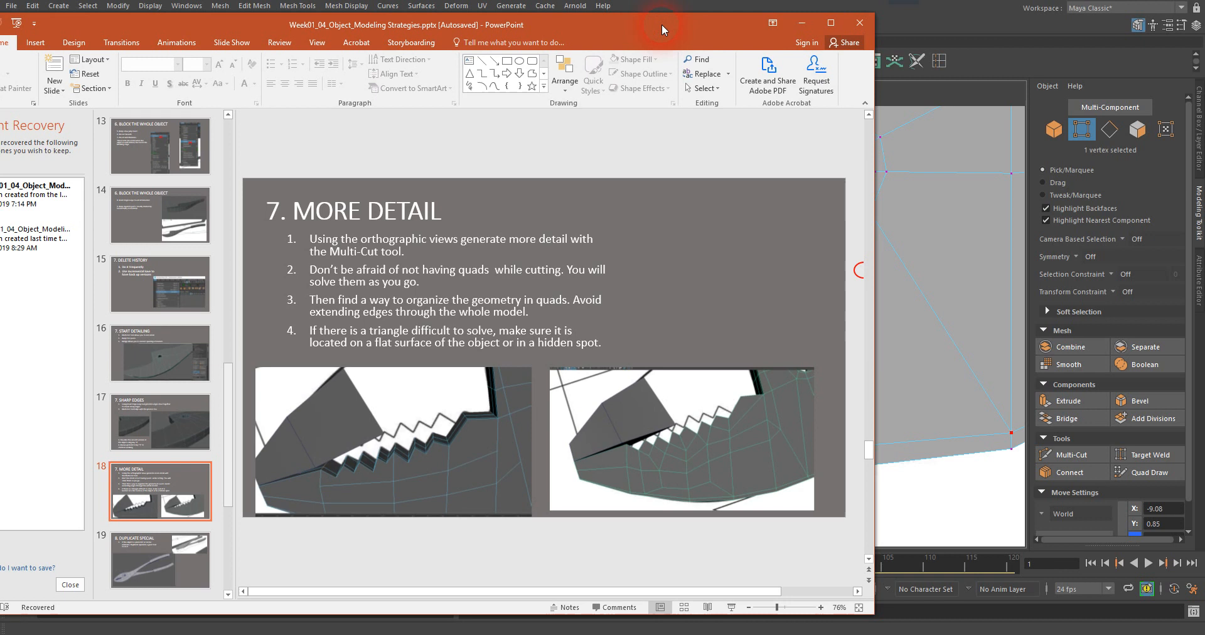
{"action": "left_click_drag", "start_coordinate": [661, 21], "coordinate": [1204, 57]}
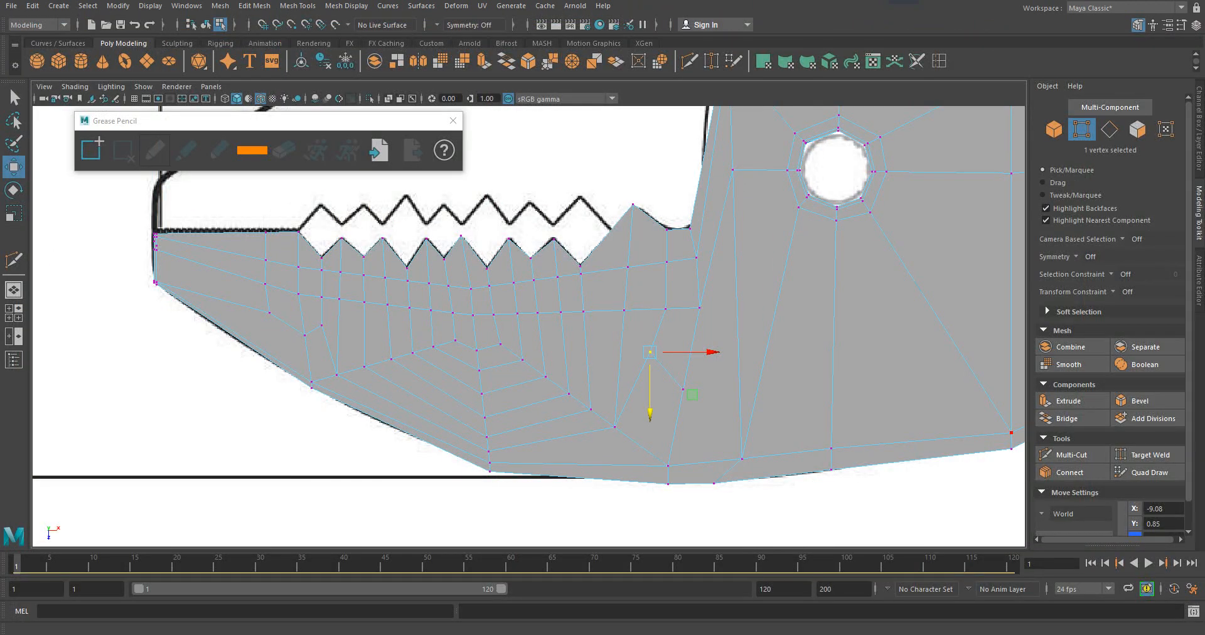
Move the junction vertex below the rear notch slightly further down.
{"action": "mouse_move", "coordinate": [665, 386]}
{"action": "middle_mouse_down"}
{"action": "mouse_move", "coordinate": [650, 395]}
{"action": "mouse_move", "coordinate": [658, 404]}
{"action": "middle_mouse_up"}
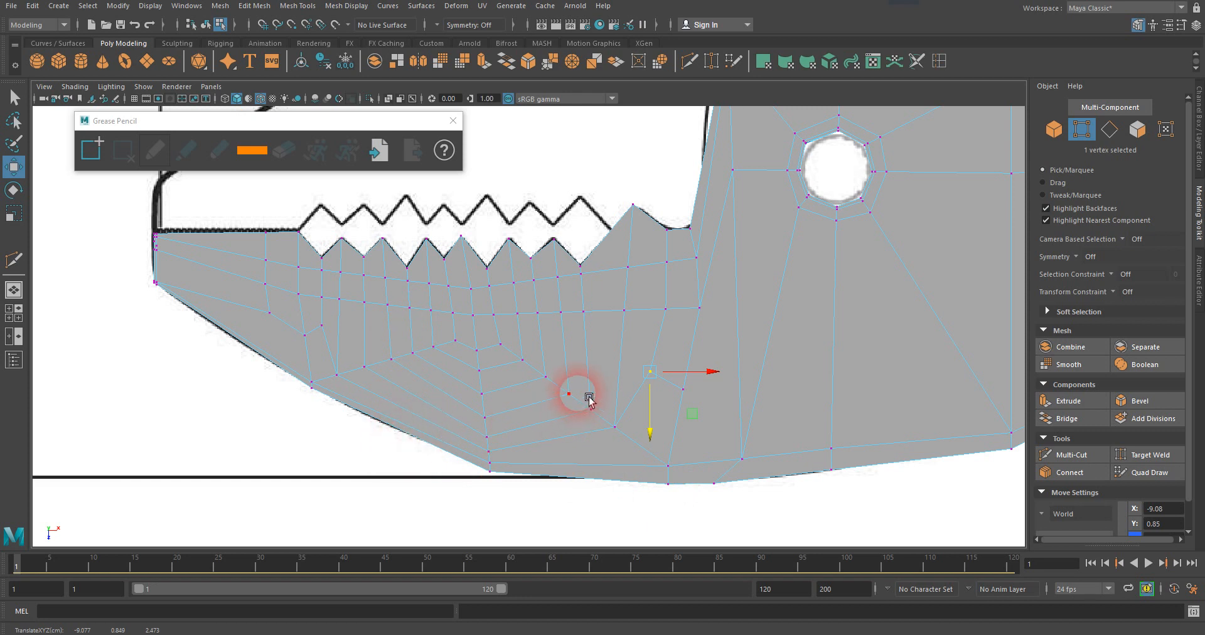
{"action": "key", "text": "Return"}
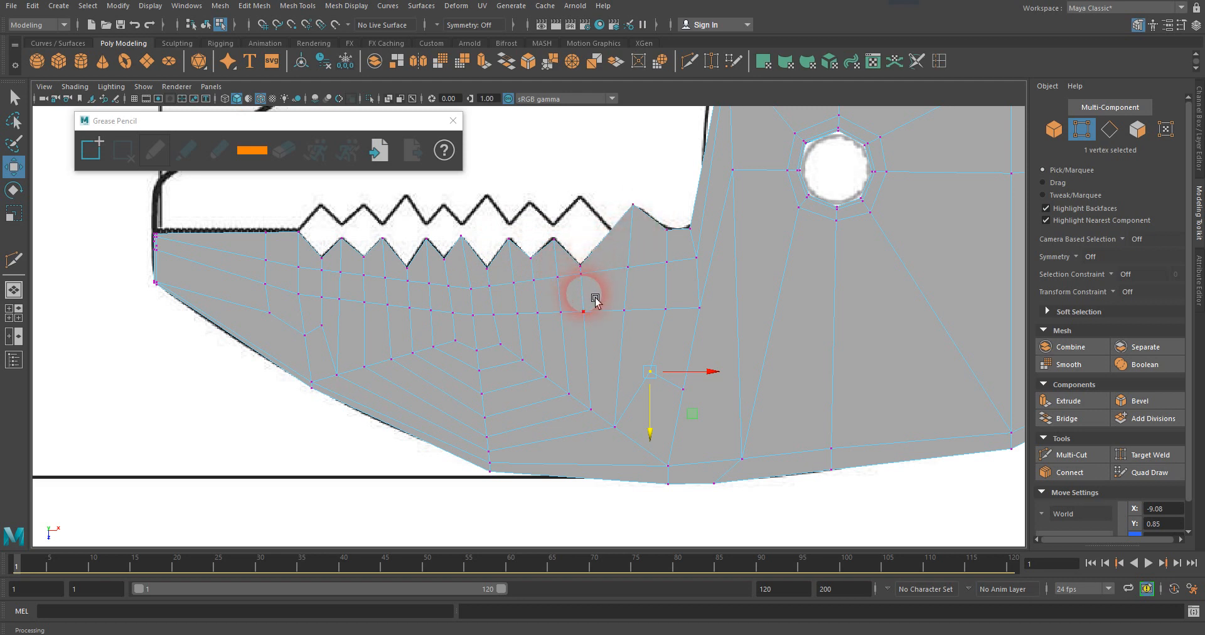
Cut an edge from the jaw's rear wall to the slanted edge behind the notch, and connect that edge's lower part to the bottom vertex behind it.
{"action": "left_click", "coordinate": [14, 260]}
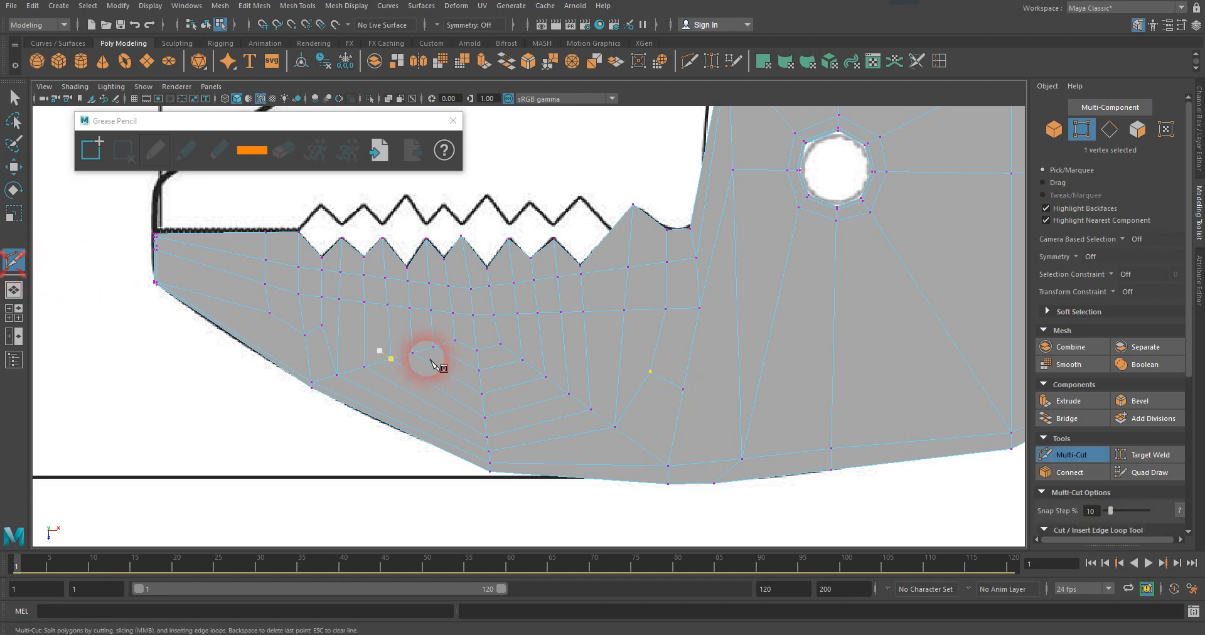
{"action": "left_click", "coordinate": [701, 174]}
{"action": "left_click", "coordinate": [708, 190]}
{"action": "left_click", "coordinate": [718, 227]}
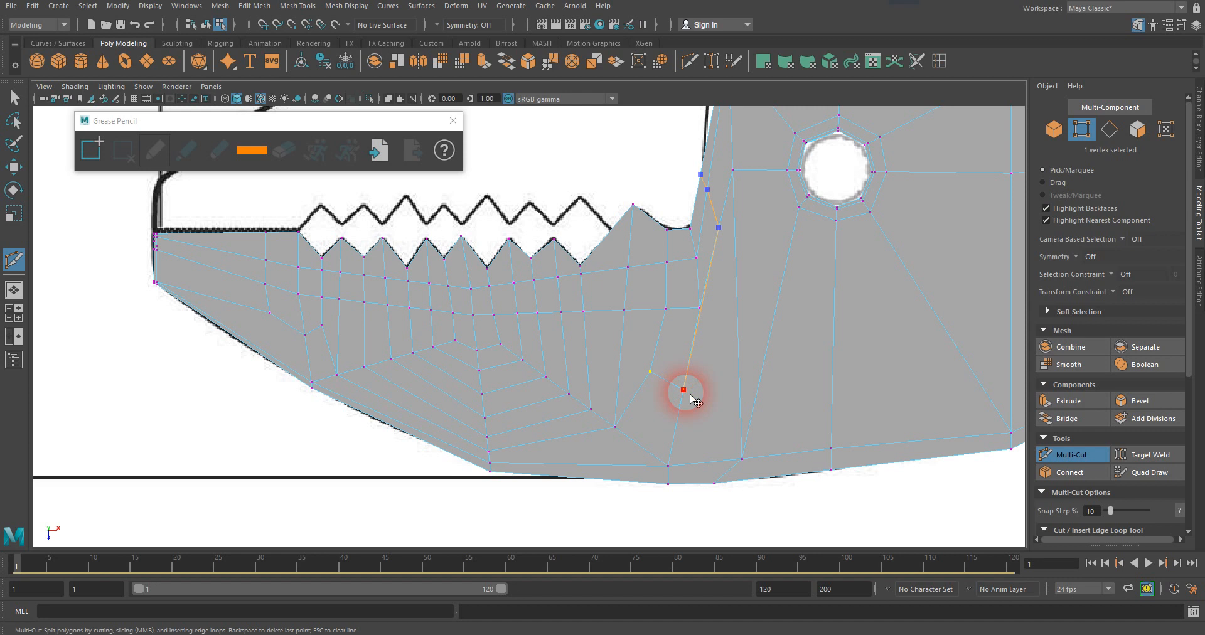
{"action": "left_click", "coordinate": [700, 322]}
{"action": "left_click", "coordinate": [742, 459]}
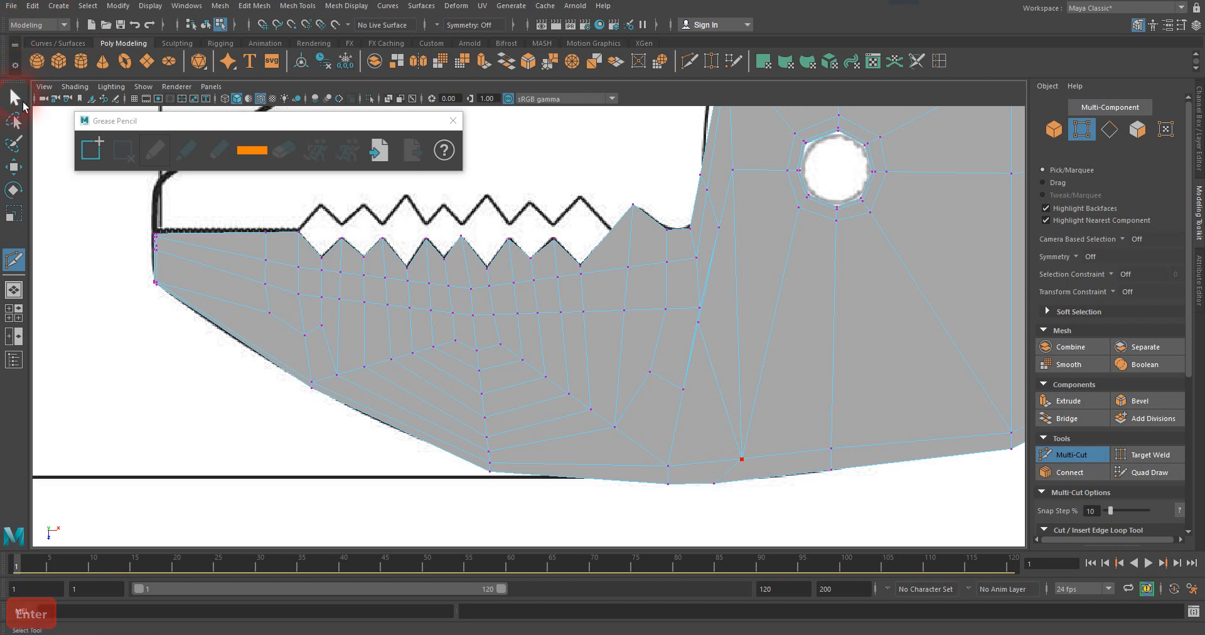
Move the new vertex on the slanted edge backward and down, and shift the rear end vertex of the second horizontal edge row slightly forward.
{"action": "left_click", "coordinate": [23, 102]}
{"action": "left_click", "coordinate": [599, 250]}
{"action": "left_click", "coordinate": [698, 322]}
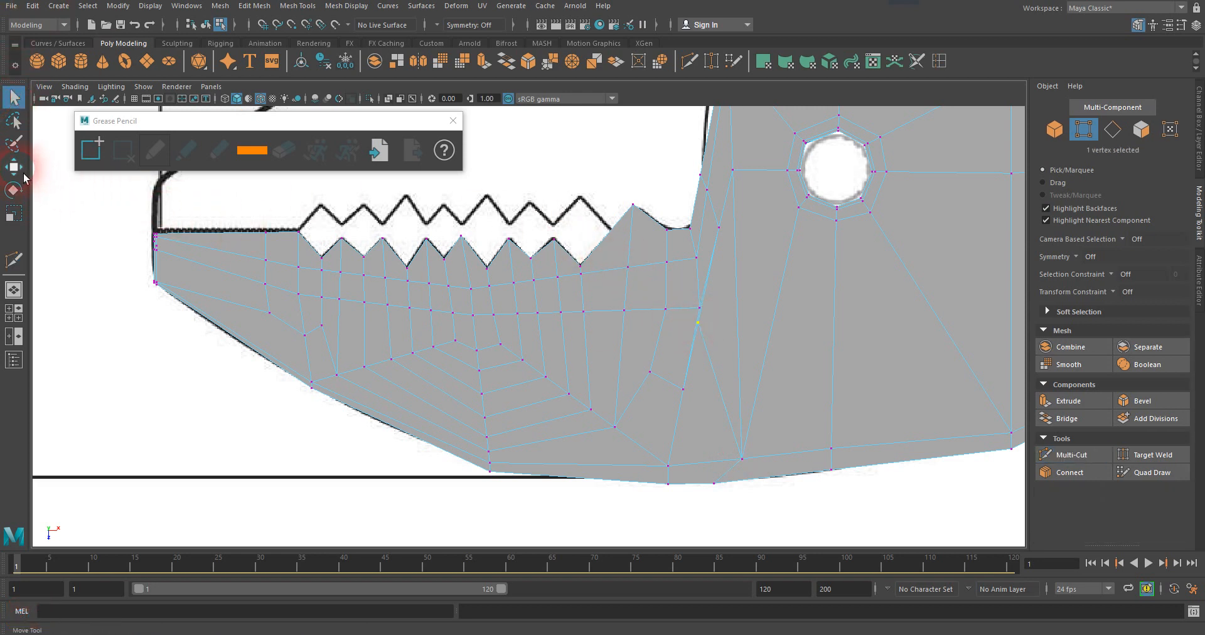
{"action": "left_click", "coordinate": [23, 175]}
{"action": "left_click_drag", "start_coordinate": [769, 325], "coordinate": [789, 330]}
{"action": "left_click_drag", "start_coordinate": [727, 375], "coordinate": [735, 406]}
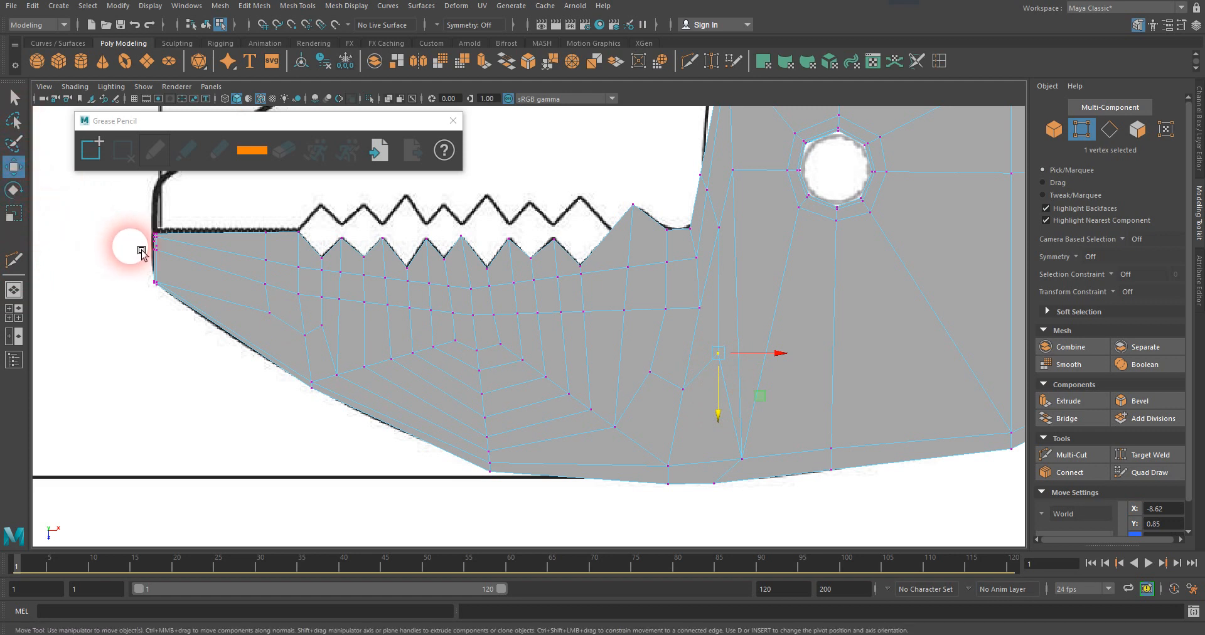
{"action": "left_click", "coordinate": [714, 314]}
{"action": "left_click_drag", "start_coordinate": [716, 310], "coordinate": [760, 312]}
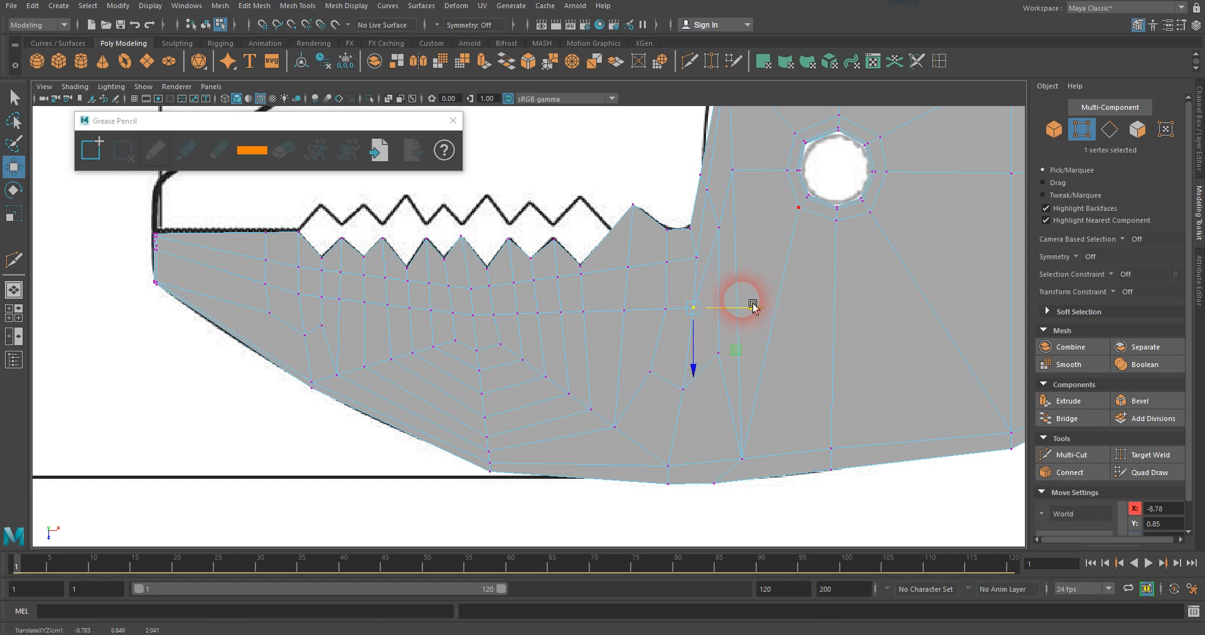
Move the vertices of the upper edge row upward, closer to the tooth profile, from the rear notch to the jaw tip.
{"action": "left_click", "coordinate": [704, 260]}
{"action": "left_click_drag", "start_coordinate": [709, 277], "coordinate": [710, 278]}
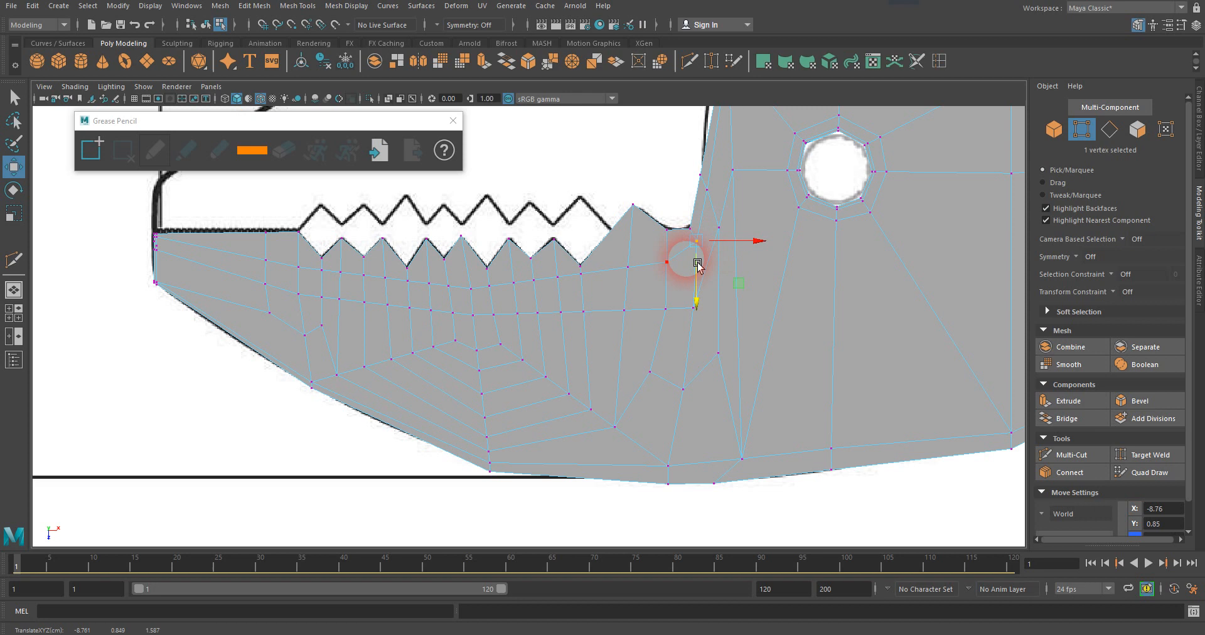
{"action": "left_click", "coordinate": [676, 271]}
{"action": "left_click_drag", "start_coordinate": [681, 278], "coordinate": [689, 227]}
{"action": "left_click", "coordinate": [564, 281]}
{"action": "left_click_drag", "start_coordinate": [566, 296], "coordinate": [606, 252]}
{"action": "left_click_drag", "start_coordinate": [552, 284], "coordinate": [581, 264]}
{"action": "left_click", "coordinate": [497, 286]}
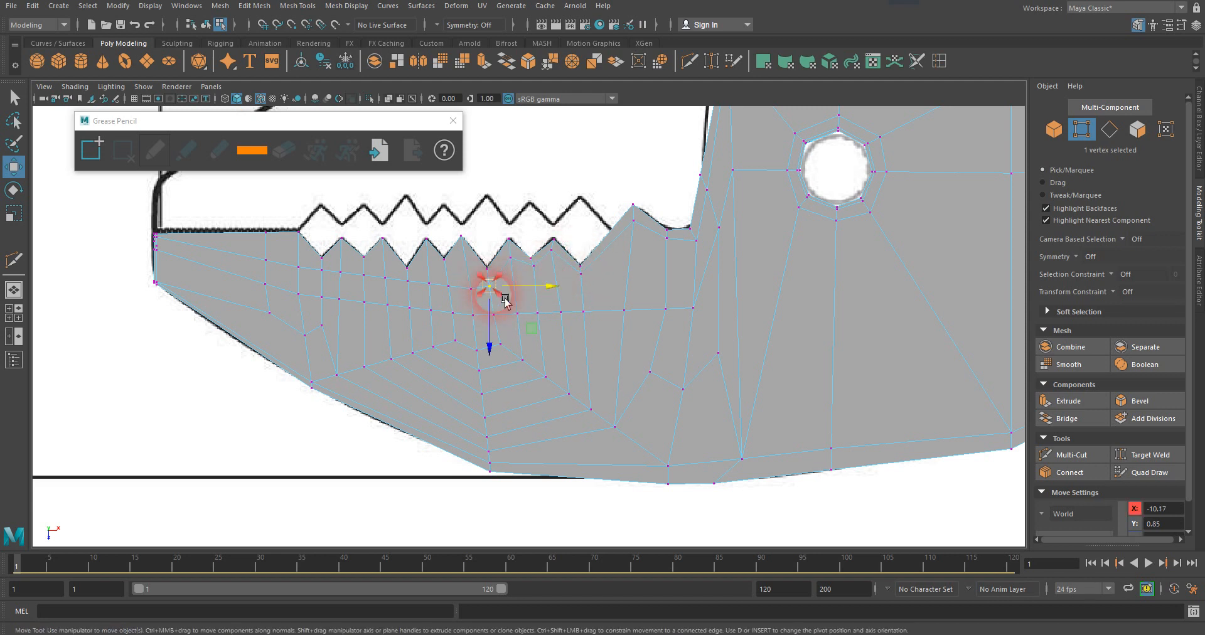
{"action": "left_click_drag", "start_coordinate": [503, 312], "coordinate": [351, 286]}
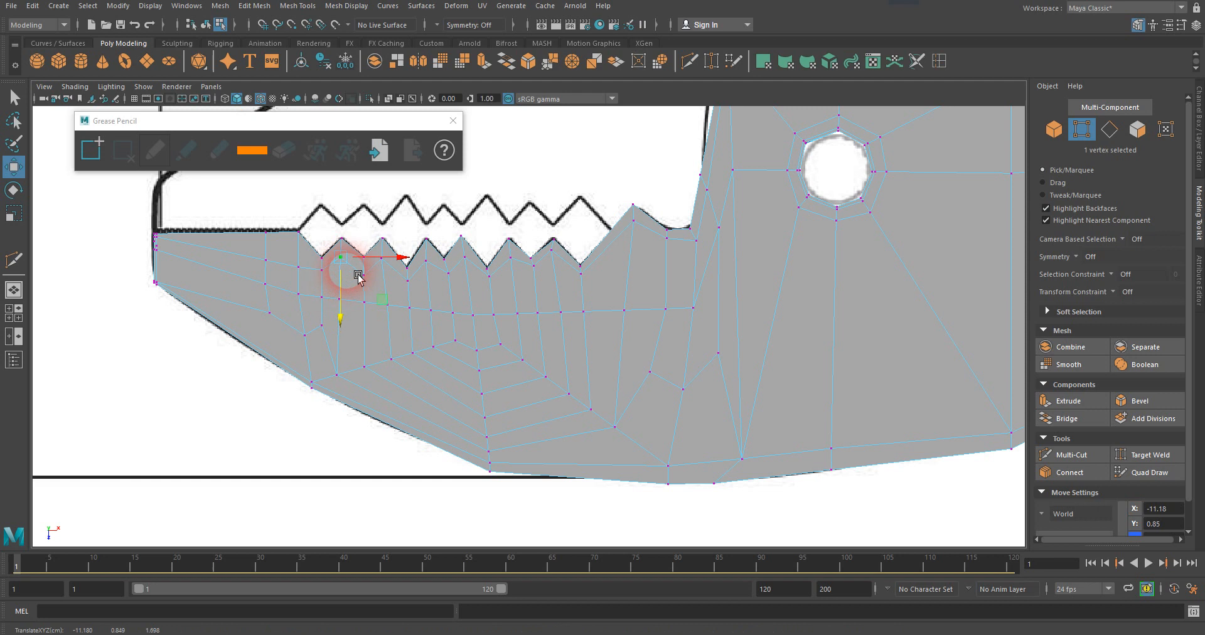
{"action": "left_click", "coordinate": [316, 274]}
{"action": "left_click_drag", "start_coordinate": [308, 287], "coordinate": [308, 263]}
{"action": "left_click", "coordinate": [278, 270]}
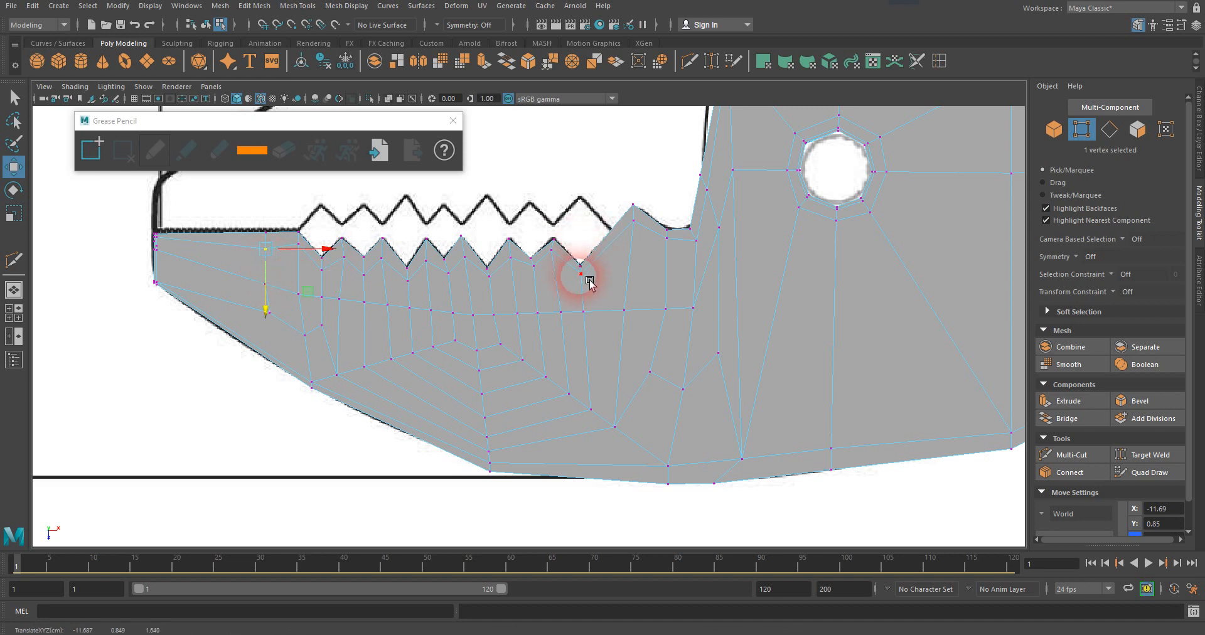
Return the plier mesh to object mode and close the Grease Pencil window.
{"action": "right_click", "coordinate": [606, 295]}
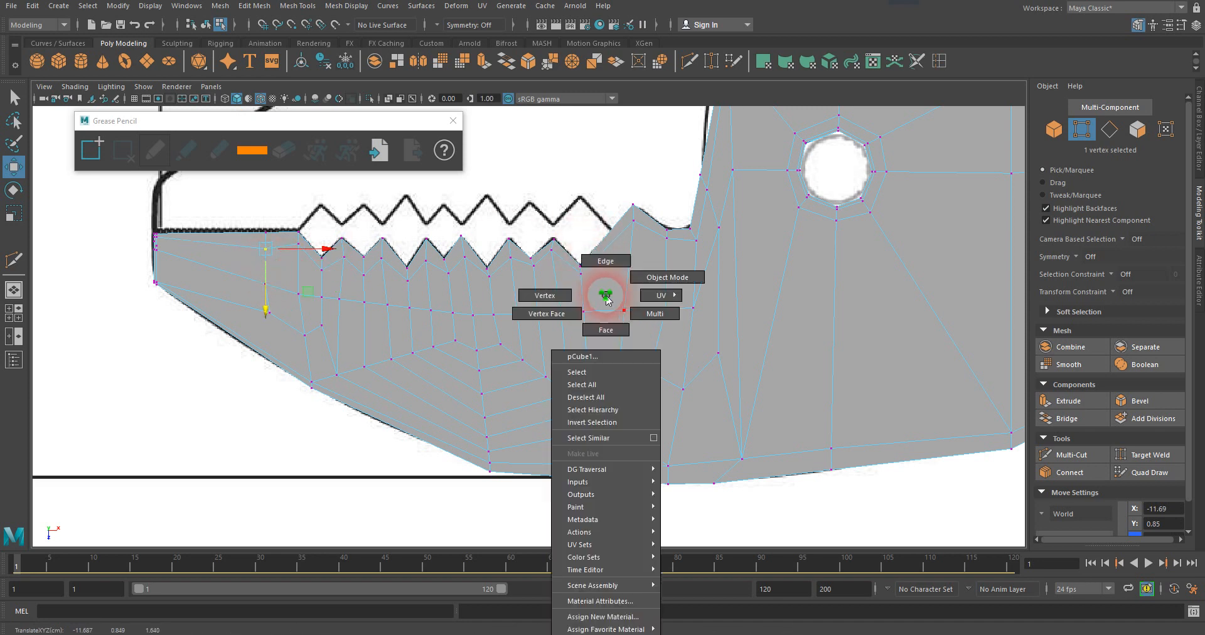
{"action": "left_click", "coordinate": [667, 277]}
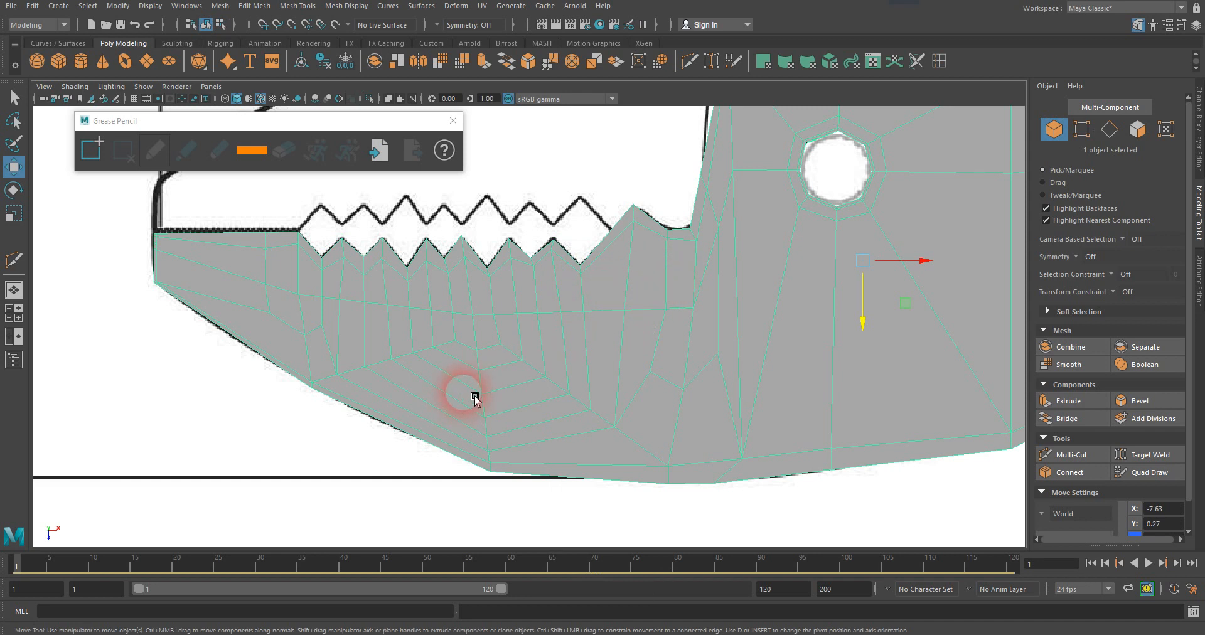
{"action": "scroll", "coordinate": [478, 389], "scroll_direction": "down", "scroll_amount": 5}
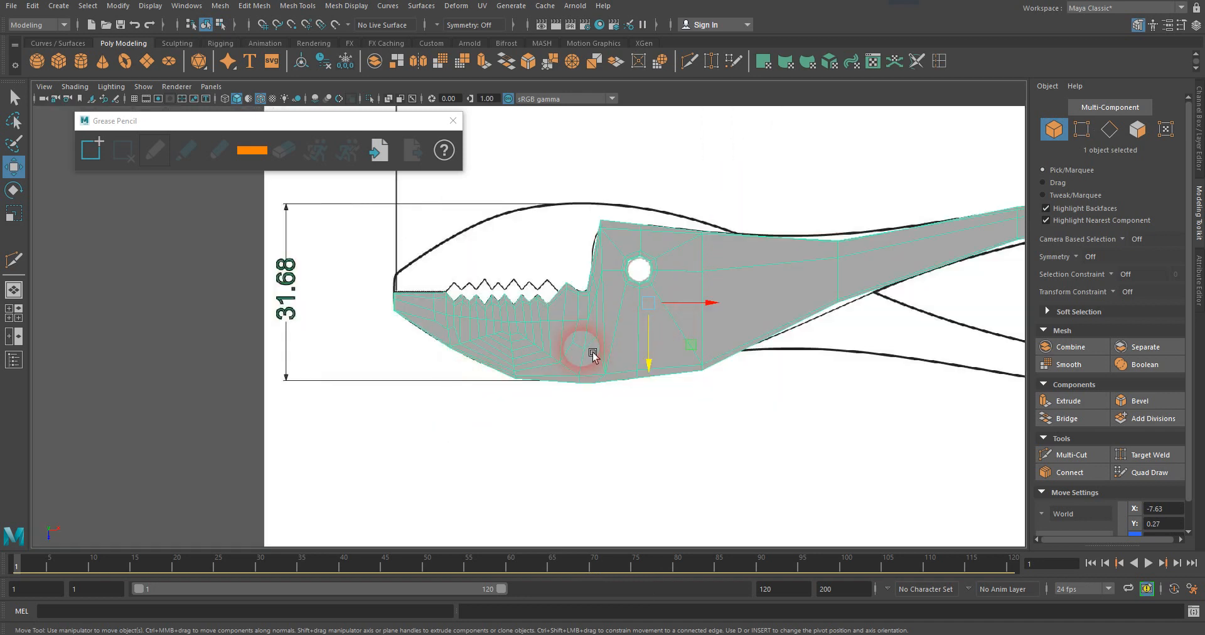
{"action": "left_click", "coordinate": [529, 404]}
{"action": "left_click", "coordinate": [453, 120]}
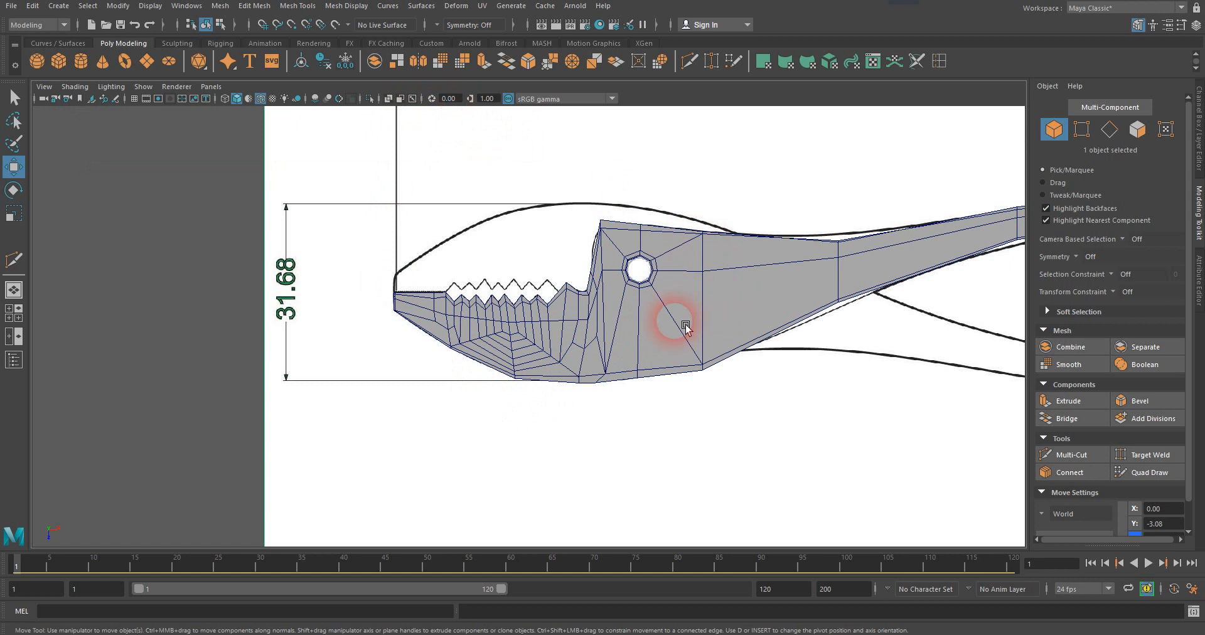
Turn on the smooth preview of the plier mesh and examine the teeth in the orthographic and perspective views.
{"action": "left_click", "coordinate": [583, 349]}
{"action": "key", "text": "3"}
{"action": "left_click", "coordinate": [209, 360]}
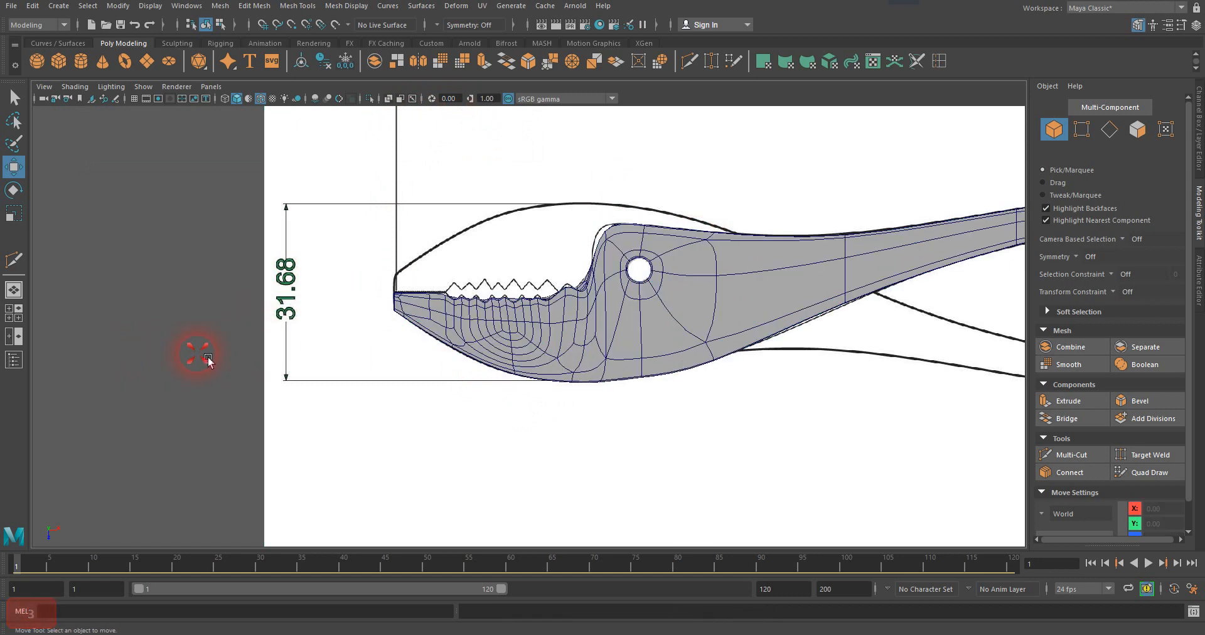
{"action": "scroll", "coordinate": [558, 319], "scroll_direction": "up", "scroll_amount": 8}
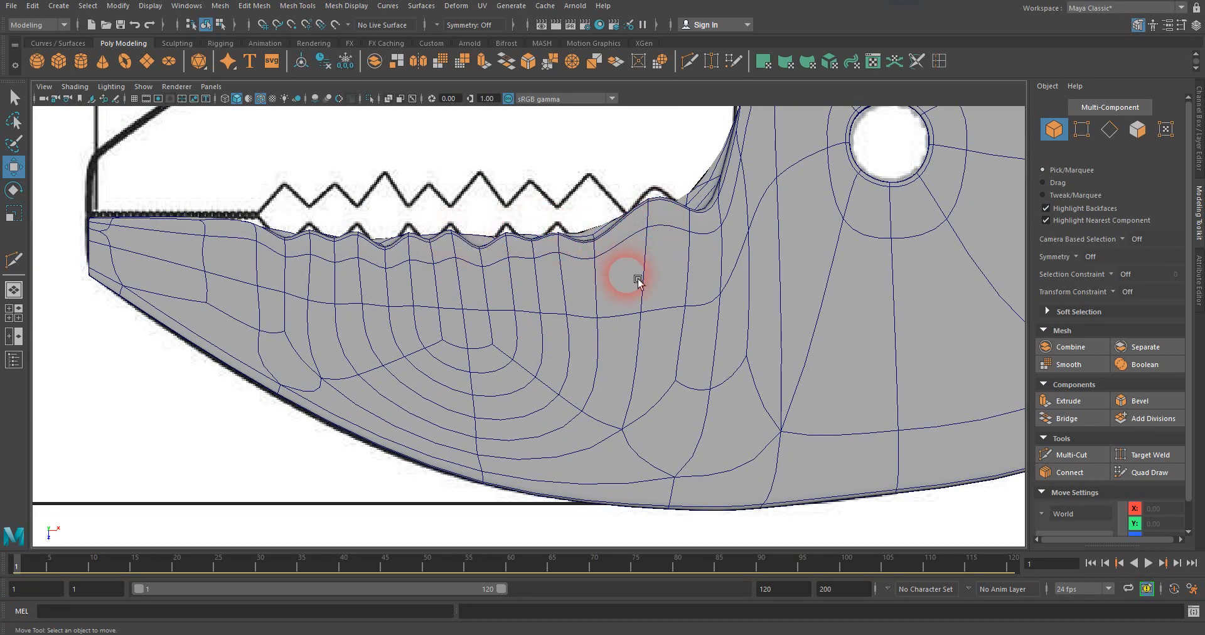
{"action": "key", "text": "space"}
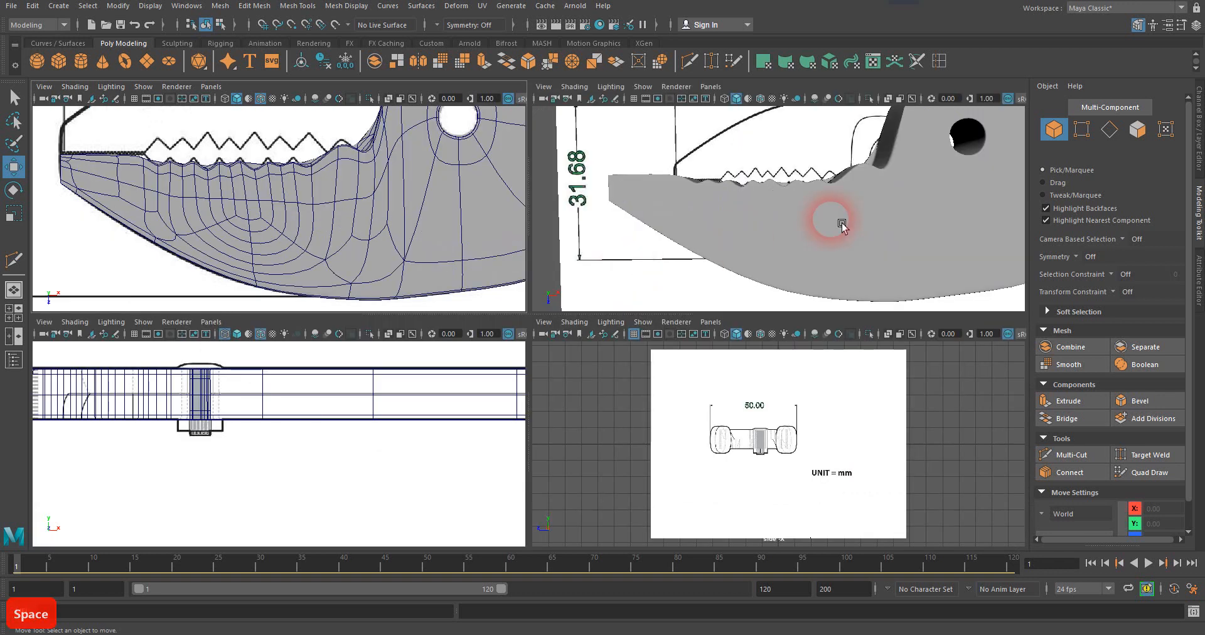
{"action": "key", "text": "space"}
{"action": "left_click_drag", "start_coordinate": [692, 306], "coordinate": [599, 375], "text": "alt"}
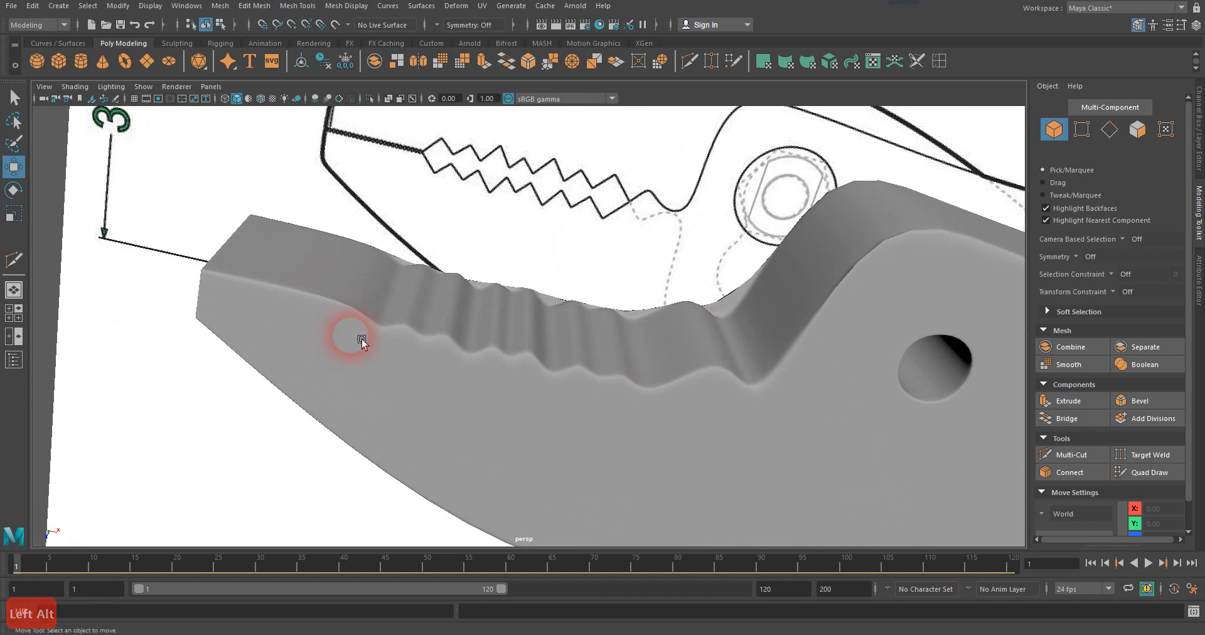
{"action": "left_click_drag", "start_coordinate": [661, 378], "coordinate": [607, 229], "text": "alt"}
{"action": "left_click", "coordinate": [562, 351]}
{"action": "scroll", "coordinate": [572, 356], "scroll_direction": "up", "scroll_amount": 5}
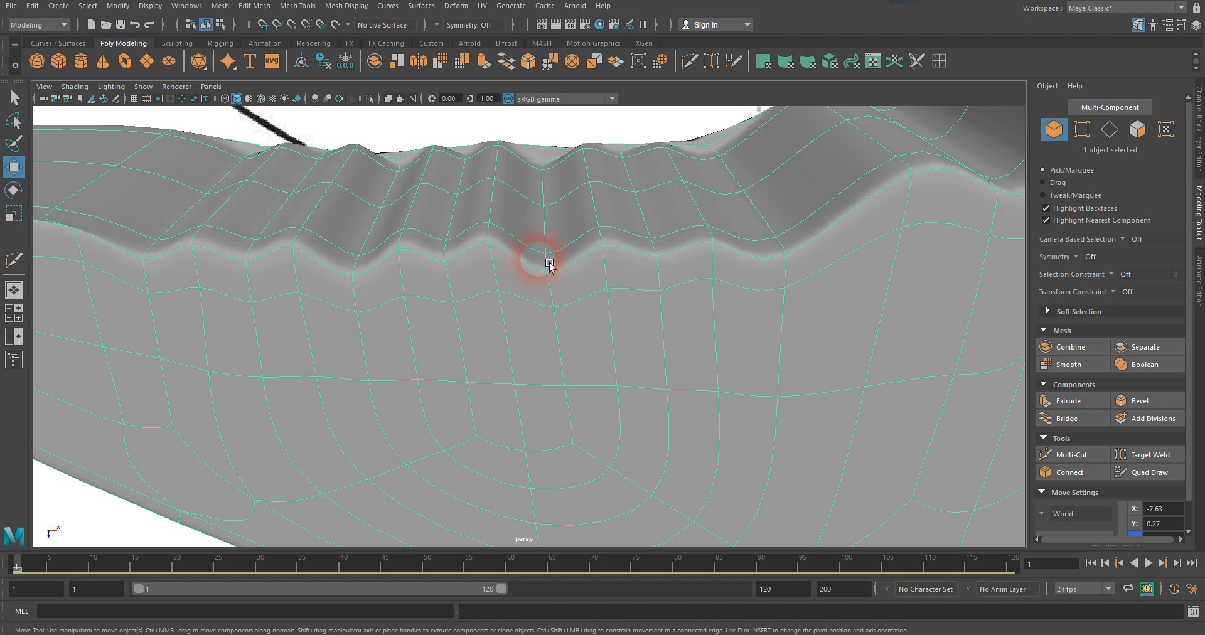
{"action": "scroll", "coordinate": [525, 304], "scroll_direction": "down", "scroll_amount": 3}
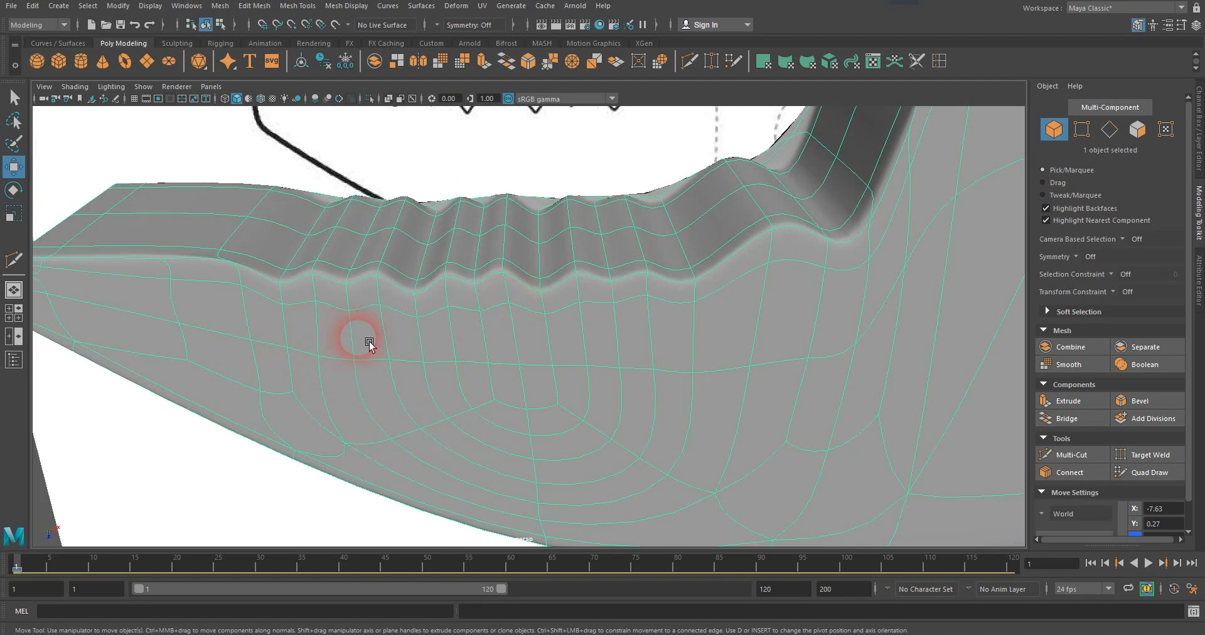
Compare the jaw's unsmoothed and smooth-preview display, examining the edges across the teeth and along the jaw's underside.
{"action": "key", "text": "3"}
{"action": "key", "text": "1"}
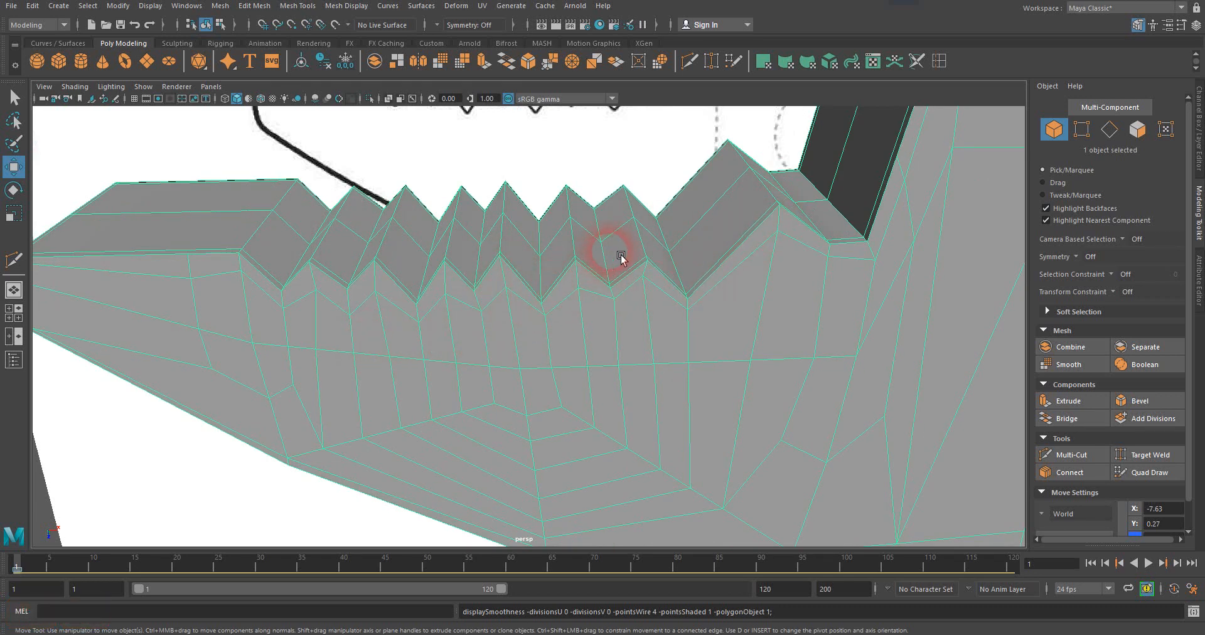
{"action": "left_click_drag", "start_coordinate": [642, 281], "coordinate": [657, 321], "text": "alt"}
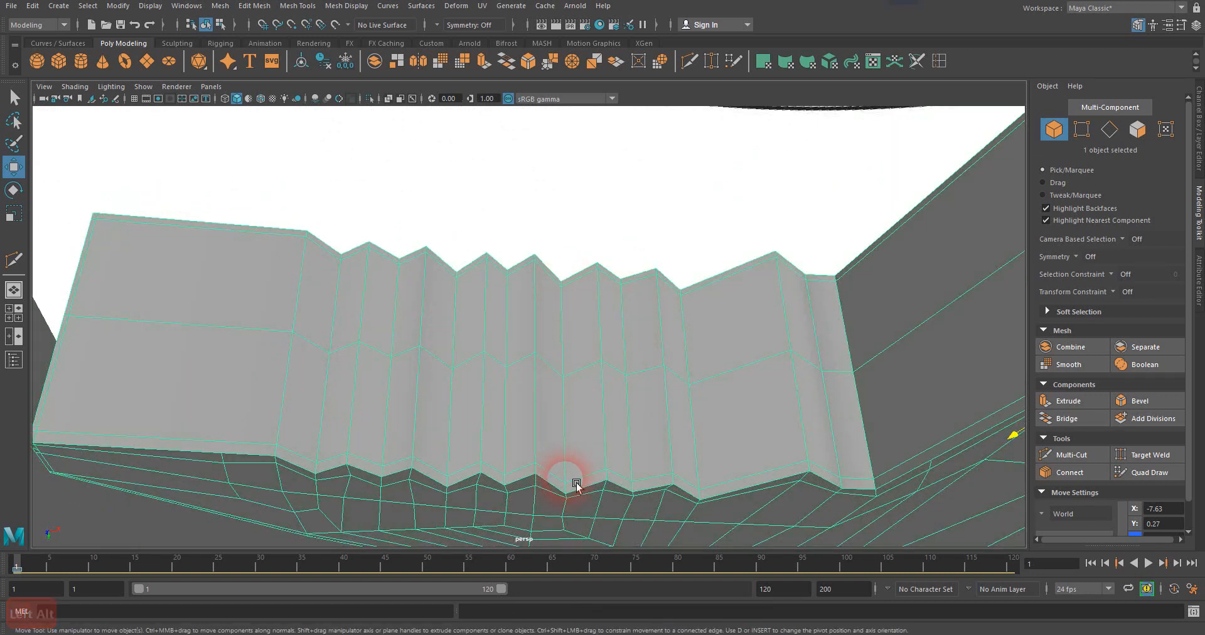
{"action": "mouse_move", "coordinate": [602, 357]}
{"action": "left_mouse_down", "text": "alt"}
{"action": "mouse_move", "coordinate": [589, 433]}
{"action": "mouse_move", "coordinate": [597, 395]}
{"action": "mouse_move", "coordinate": [725, 416]}
{"action": "mouse_move", "coordinate": [731, 398]}
{"action": "mouse_move", "coordinate": [623, 353]}
{"action": "left_mouse_up", "text": "alt"}
{"action": "left_click_drag", "start_coordinate": [687, 392], "coordinate": [528, 300], "text": "alt"}
{"action": "scroll", "coordinate": [559, 317], "scroll_direction": "down", "scroll_amount": 3}
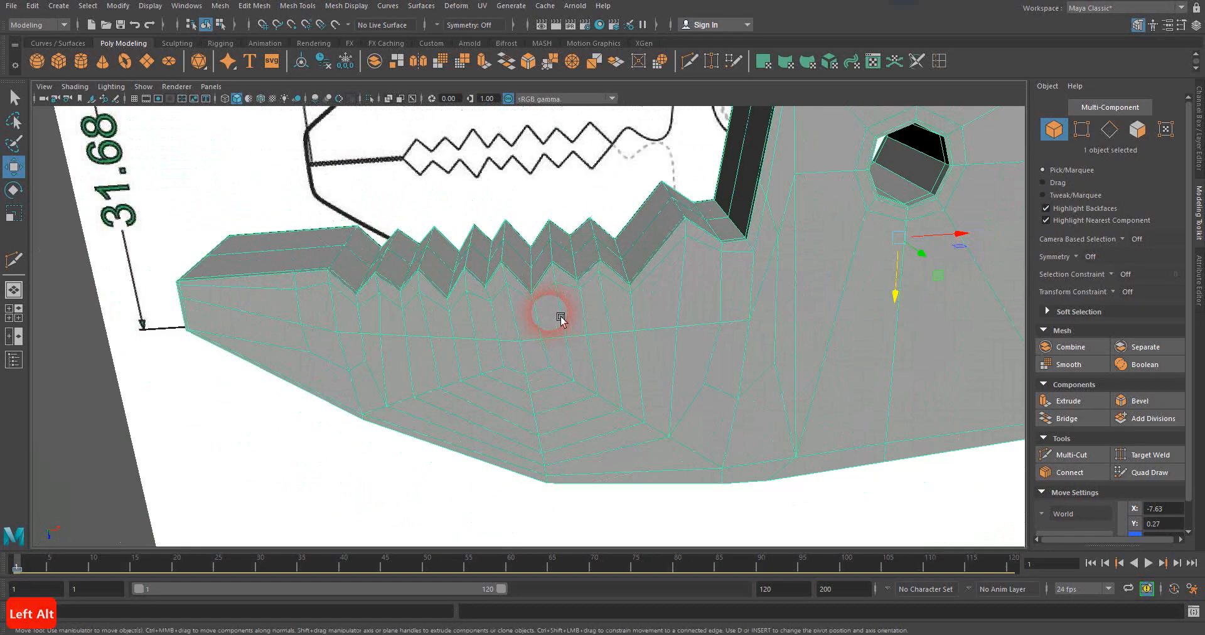
{"action": "mouse_move", "coordinate": [582, 368]}
{"action": "left_mouse_down", "text": "alt"}
{"action": "mouse_move", "coordinate": [720, 317]}
{"action": "mouse_move", "coordinate": [626, 337]}
{"action": "mouse_move", "coordinate": [483, 324]}
{"action": "mouse_move", "coordinate": [551, 307]}
{"action": "mouse_move", "coordinate": [546, 325]}
{"action": "left_mouse_up", "text": "alt"}
{"action": "scroll", "coordinate": [720, 316], "scroll_direction": "down", "scroll_amount": 2}
{"action": "key", "text": "3"}
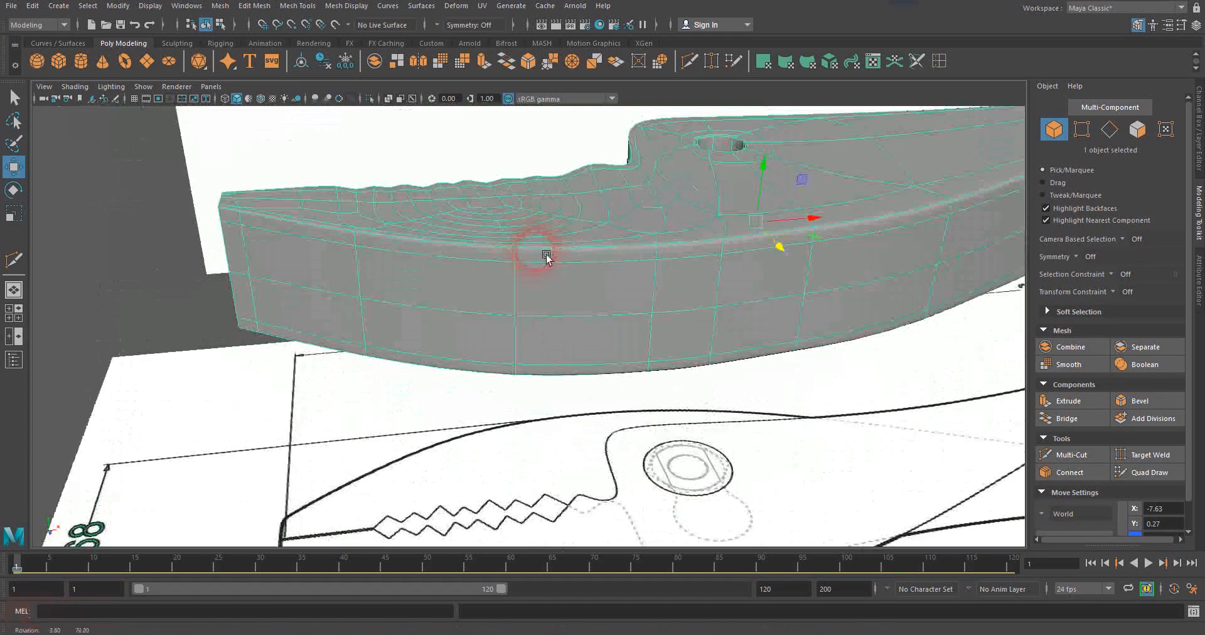